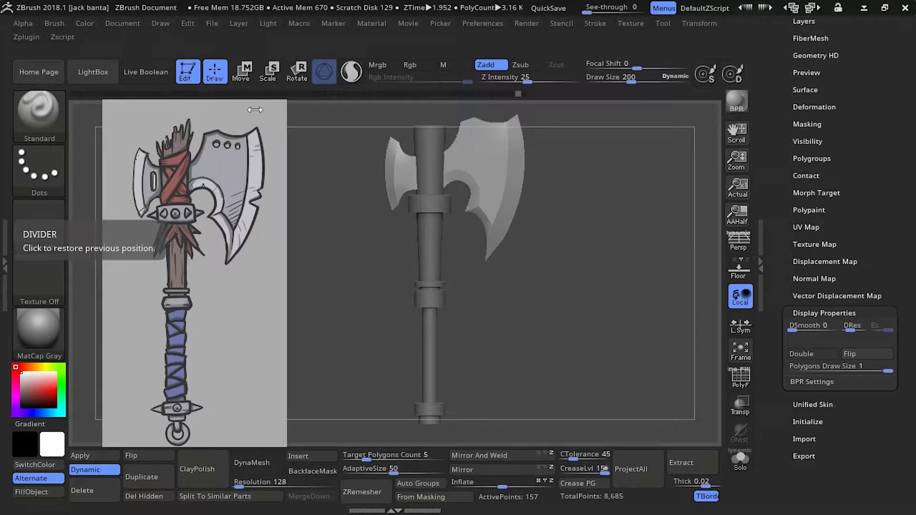
# Step: Hide the painted axe concept reference so only the blocked-out 3D axe model shows
pyautogui.moveTo(334, 220)
pyautogui.keyDown('ctrl'); pyautogui.mouseDown(button='right')
pyautogui.moveTo(467, 383)
pyautogui.moveTo(558, 331)
pyautogui.moveTo(469, 224)
pyautogui.mouseUp(button='right'); pyautogui.keyUp('ctrl')
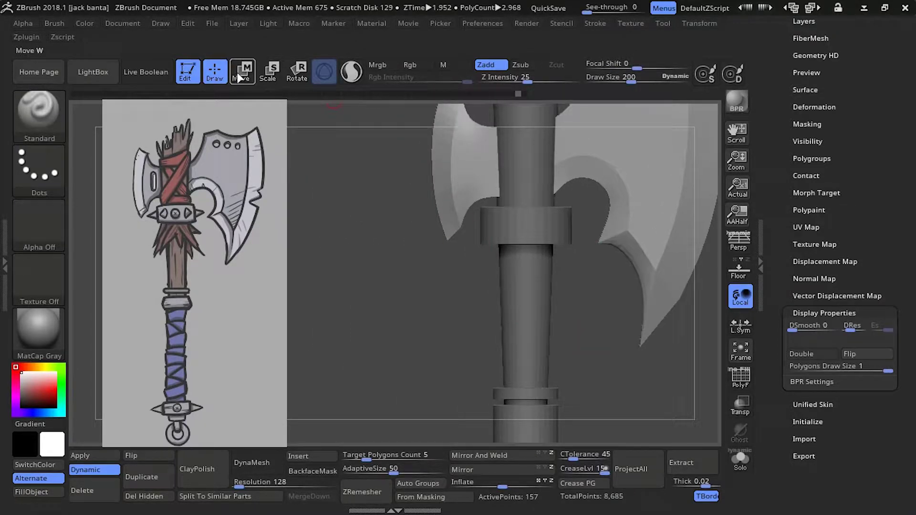
pyautogui.hotkey('shift', 'z')
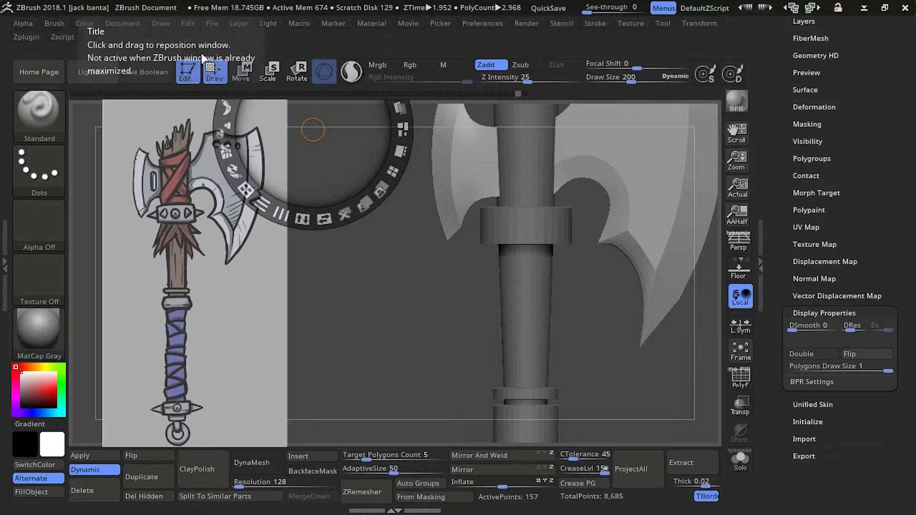
pyautogui.press('z')
pyautogui.hotkey('shift', 'z')
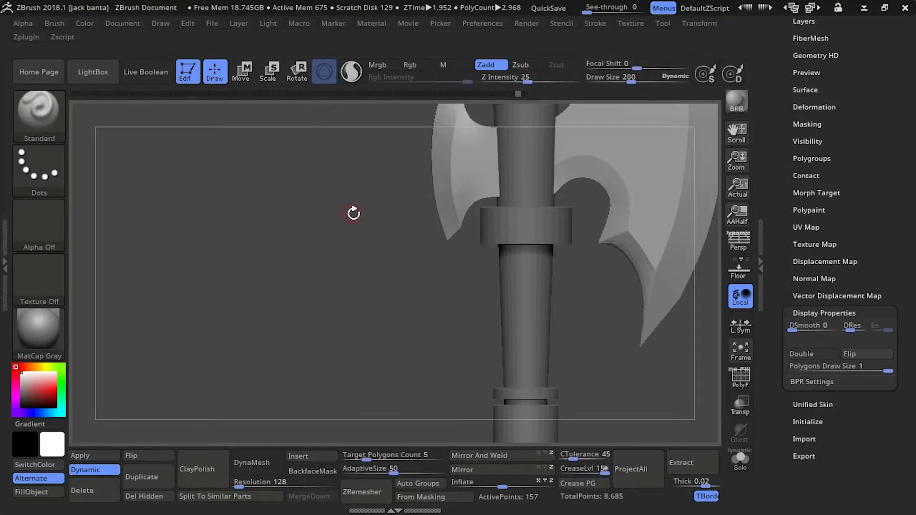
pyautogui.keyDown('alt'); pyautogui.moveTo(353, 213); pyautogui.dragTo(358, 220, button='right'); pyautogui.keyUp('alt')
pyautogui.keyDown('alt'); pyautogui.click(388, 241); pyautogui.keyUp('alt')
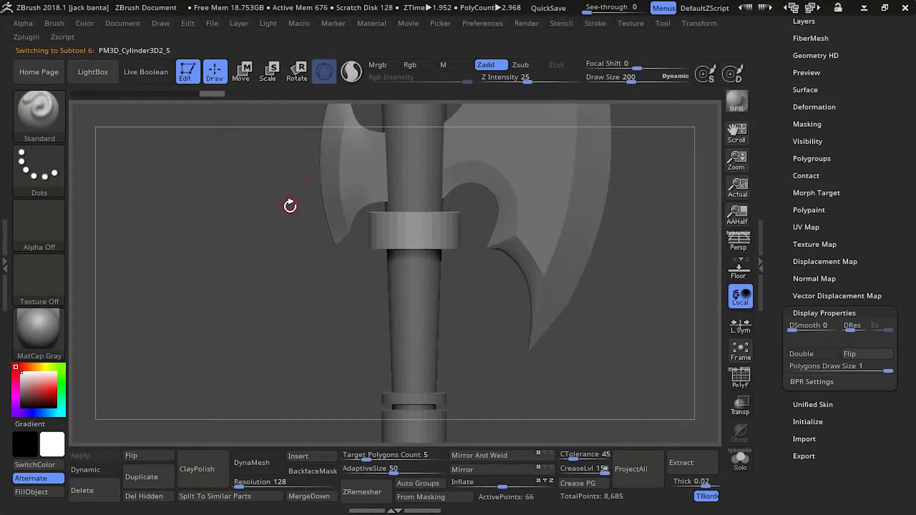
# Step: Show the upper ring's polygroup wireframe and set ZModeler to Crease EdgeLoop Complete
pyautogui.moveTo(290, 206); pyautogui.dragTo(371, 237)
pyautogui.click(740, 382)
pyautogui.moveTo(272, 139); pyautogui.dragTo(316, 331)
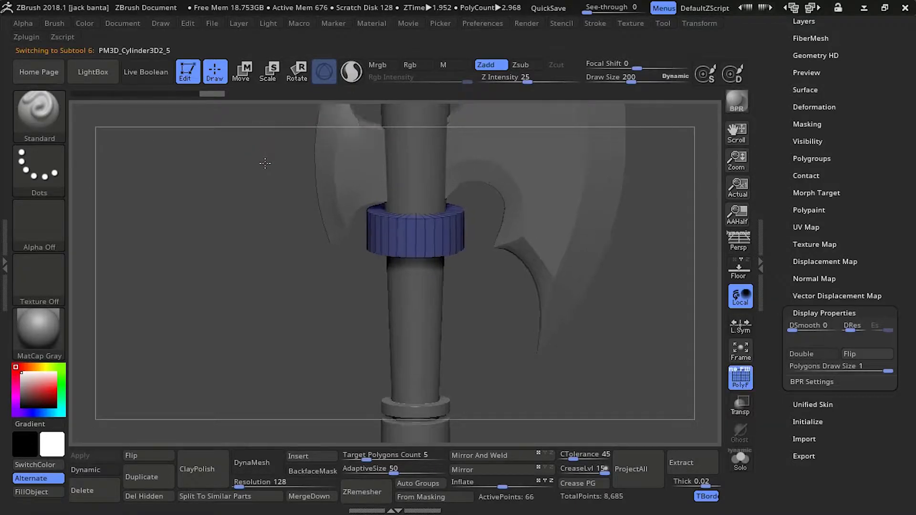
pyautogui.press('b')
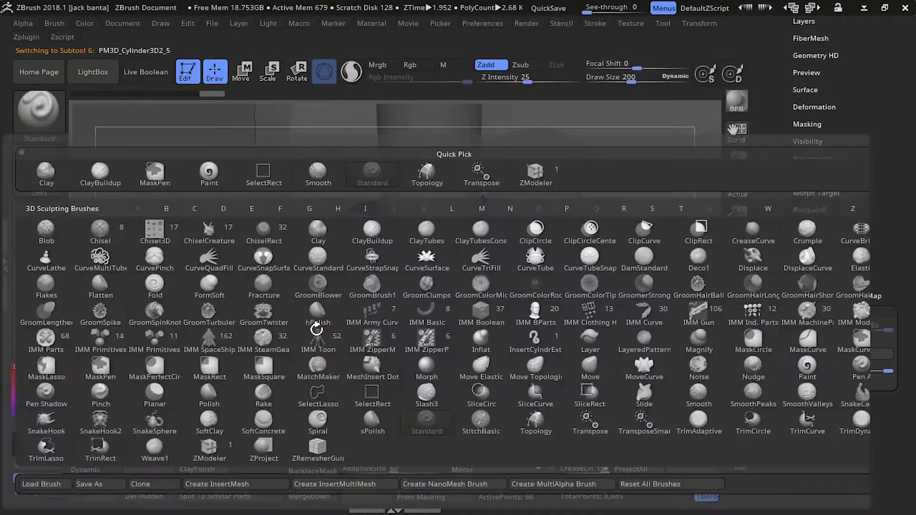
pyautogui.press('z')
pyautogui.press('m')
pyautogui.press('space')
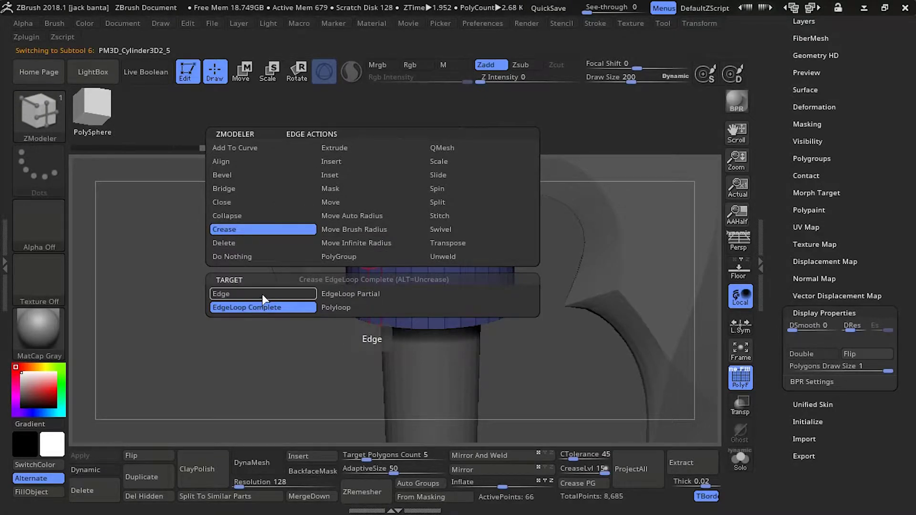
pyautogui.click(403, 262)
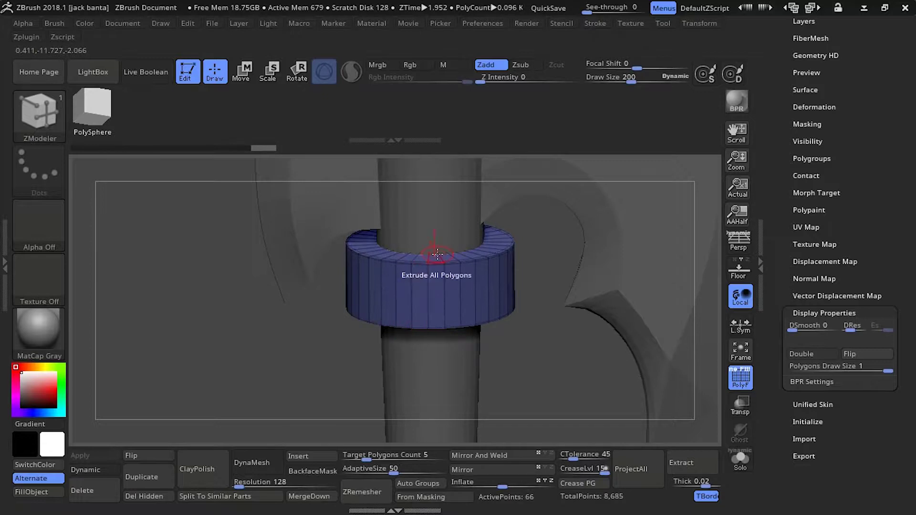
# Step: Set crease level to 2, enable Dynamic Subdiv, and crease the ring's top edge loop
pyautogui.moveTo(777, 95); pyautogui.dragTo(780, 203)
pyautogui.click(794, 197)
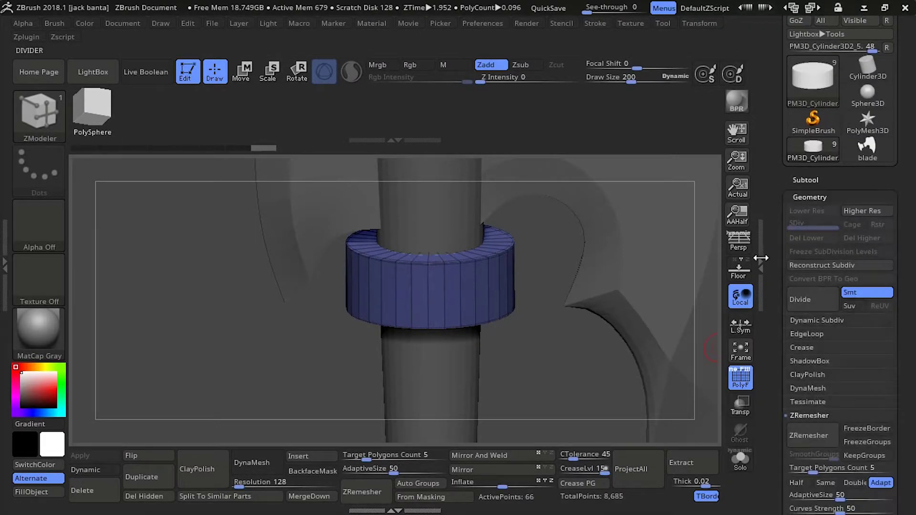
pyautogui.moveTo(776, 371); pyautogui.dragTo(778, 355)
pyautogui.click(790, 333)
pyautogui.click(860, 356)
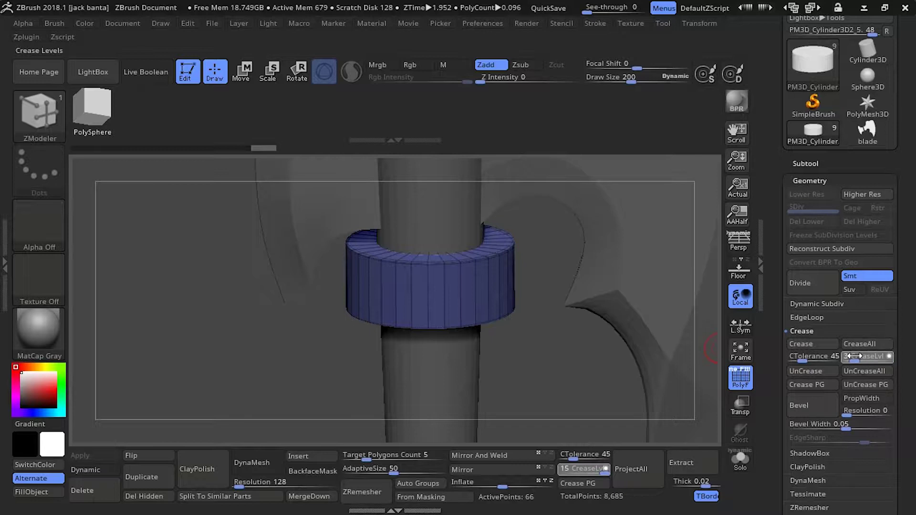
pyautogui.moveTo(853, 356); pyautogui.dragTo(843, 356)
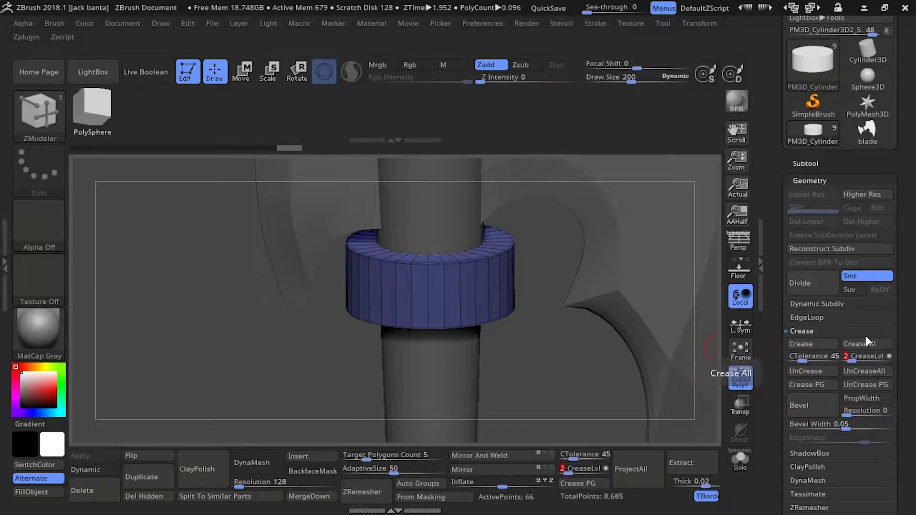
pyautogui.press('d')
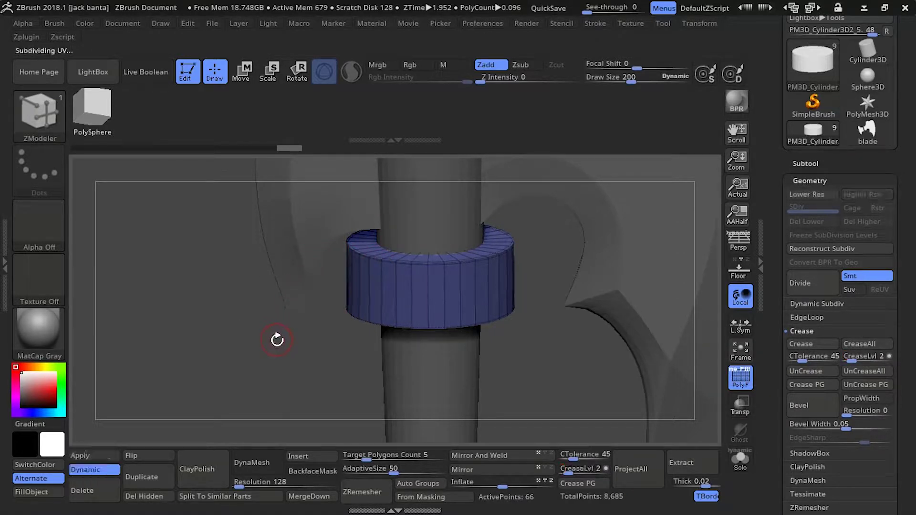
pyautogui.click(389, 261)
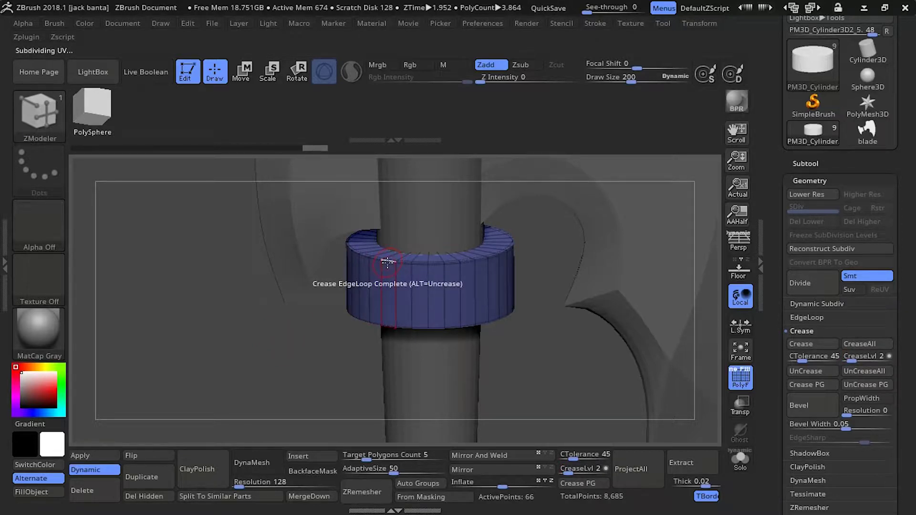
# Step: Raise SmoothSubdiv on the upper ring and orbit to inspect the rounded band
pyautogui.click(800, 305)
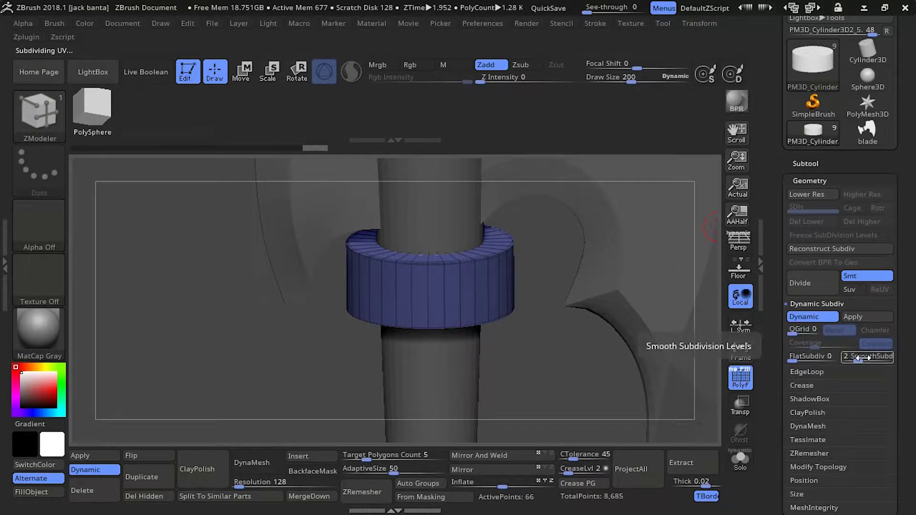
pyautogui.moveTo(861, 357); pyautogui.dragTo(876, 356)
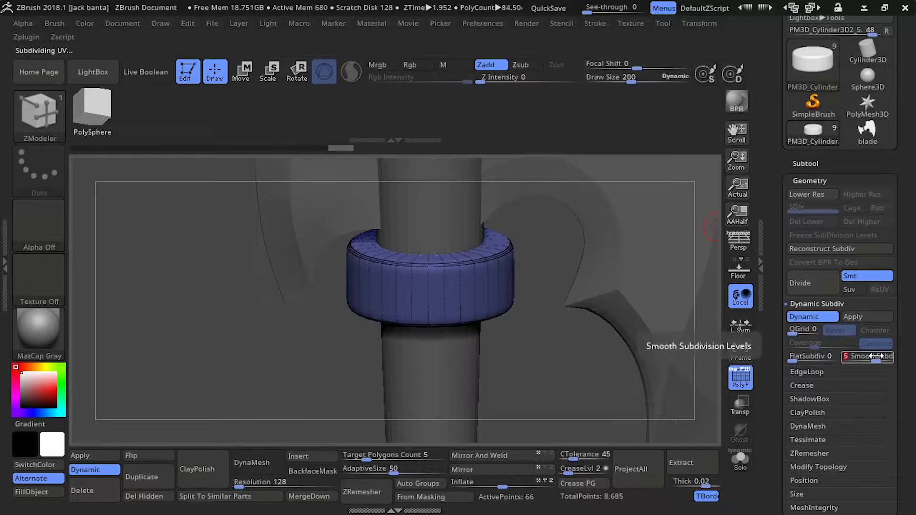
pyautogui.moveTo(177, 328)
pyautogui.keyDown('alt'); pyautogui.mouseDown()
pyautogui.moveTo(92, 255)
pyautogui.moveTo(250, 400)
pyautogui.moveTo(164, 283)
pyautogui.moveTo(171, 317)
pyautogui.moveTo(161, 332)
pyautogui.moveTo(184, 372)
pyautogui.moveTo(157, 368)
pyautogui.moveTo(178, 383)
pyautogui.mouseUp(); pyautogui.keyUp('alt')
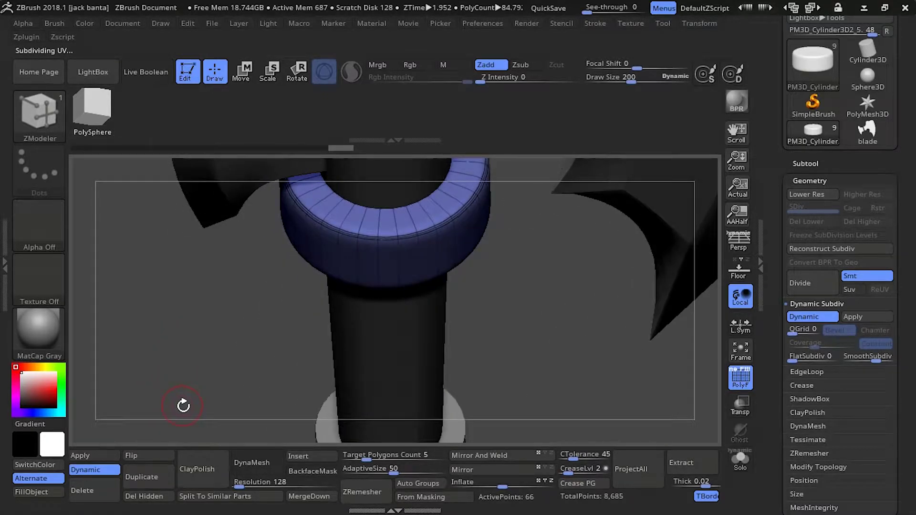
pyautogui.moveTo(178, 392)
pyautogui.mouseDown()
pyautogui.moveTo(184, 370)
pyautogui.moveTo(167, 325)
pyautogui.moveTo(215, 368)
pyautogui.moveTo(178, 354)
pyautogui.moveTo(208, 403)
pyautogui.mouseUp()
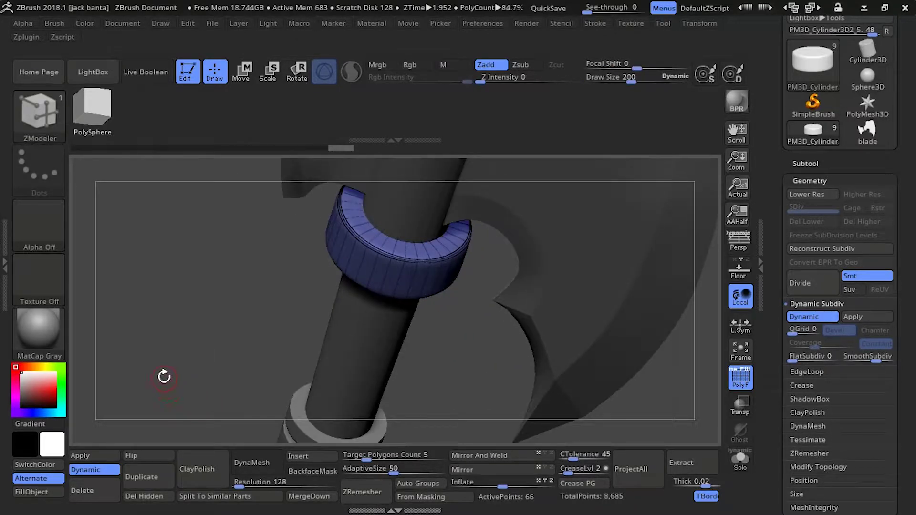
pyautogui.moveTo(160, 380); pyautogui.dragTo(184, 352)
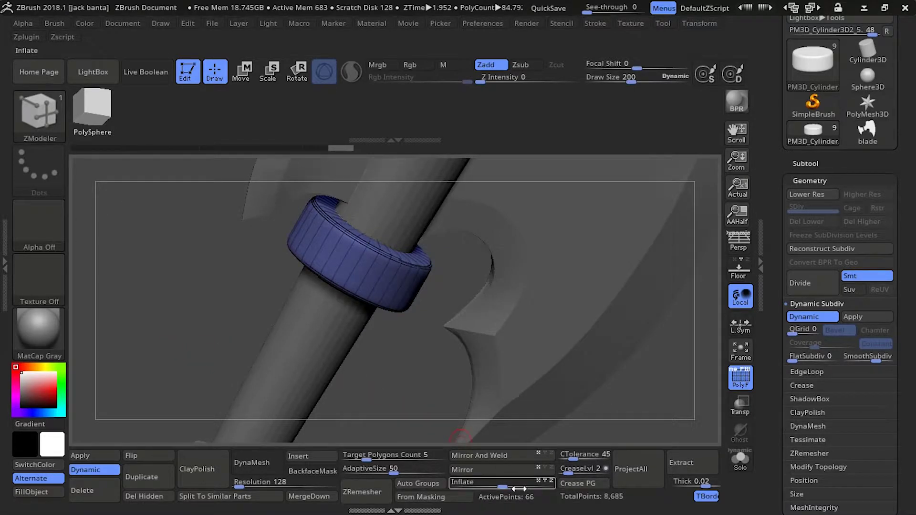
pyautogui.moveTo(174, 293)
pyautogui.keyDown('shift'); pyautogui.mouseDown()
pyautogui.moveTo(172, 352)
pyautogui.moveTo(163, 352)
pyautogui.moveTo(153, 270)
pyautogui.moveTo(204, 341)
pyautogui.moveTo(173, 267)
pyautogui.moveTo(321, 374)
pyautogui.mouseUp(); pyautogui.keyUp('shift')
pyautogui.keyDown('alt'); pyautogui.click(320, 374); pyautogui.keyUp('alt')
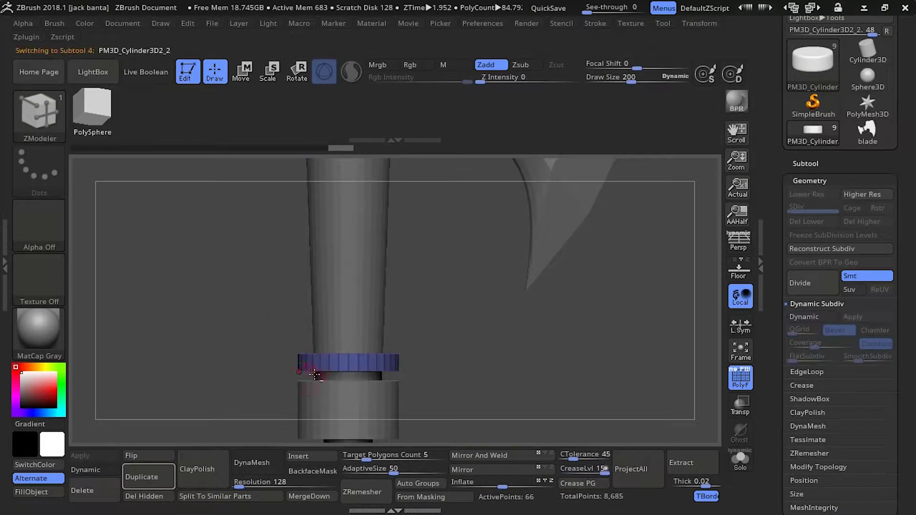
# Step: Crease two edge loops on the thin lower ring and raise its dynamic SmoothSubdiv preview
pyautogui.moveTo(210, 253)
pyautogui.mouseDown()
pyautogui.moveTo(190, 259)
pyautogui.moveTo(205, 274)
pyautogui.mouseUp()
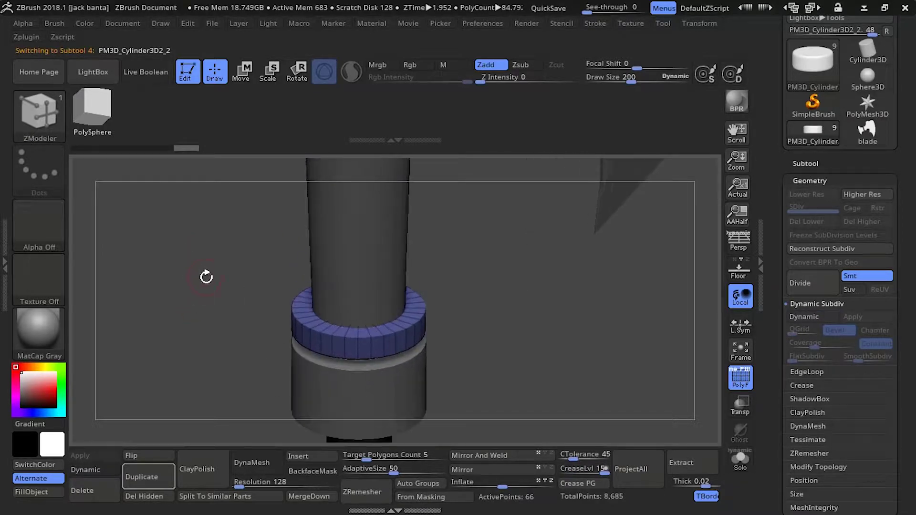
pyautogui.press('b')
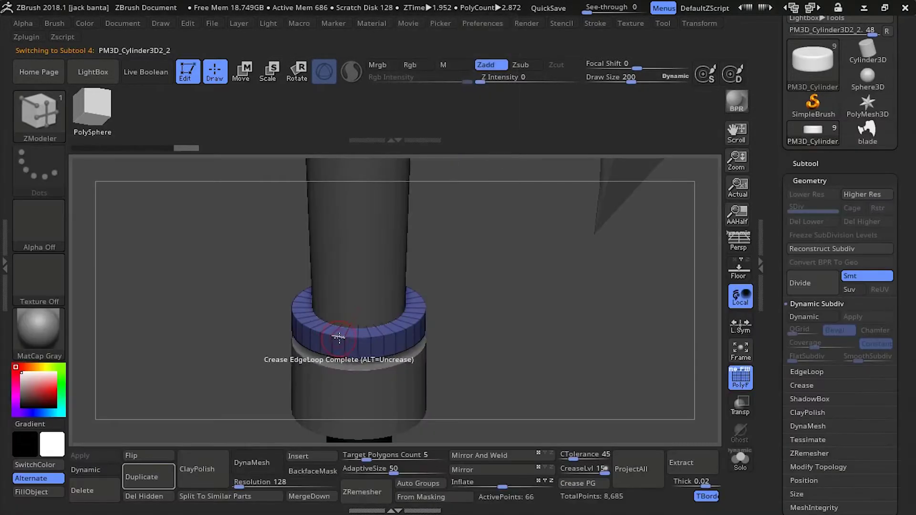
pyautogui.press('space')
pyautogui.click(211, 266)
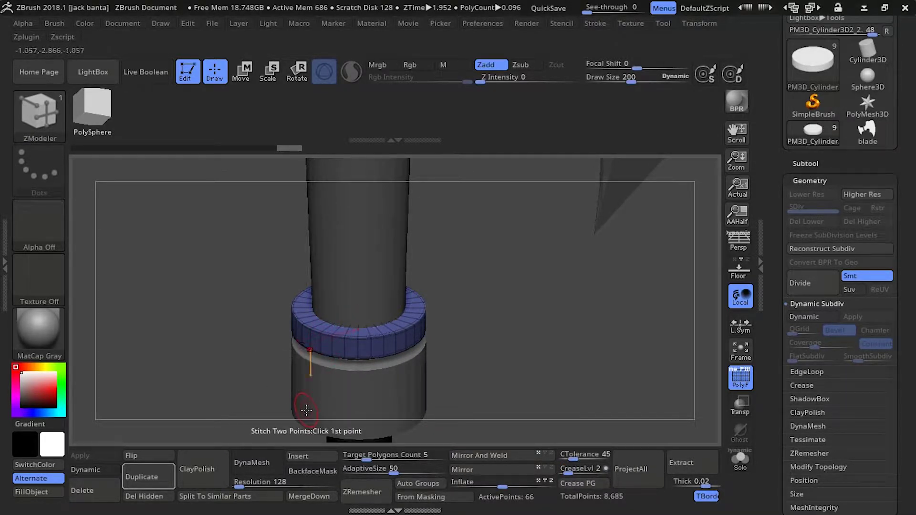
pyautogui.press('d')
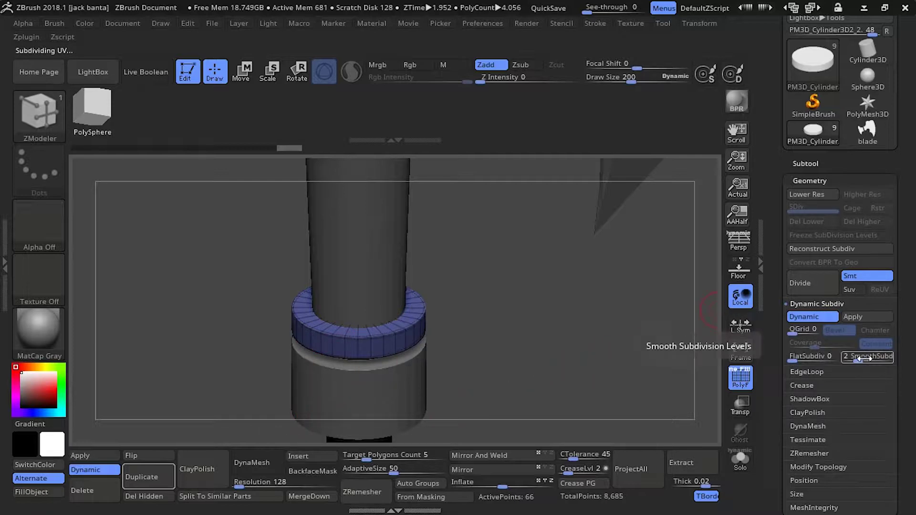
pyautogui.moveTo(862, 356); pyautogui.dragTo(869, 356)
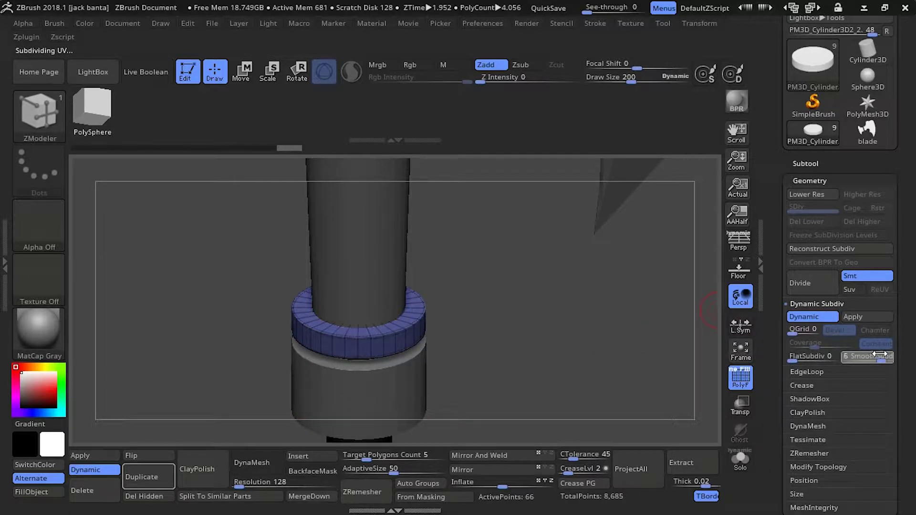
pyautogui.click(351, 361)
pyautogui.keyDown('alt'); pyautogui.moveTo(477, 363); pyautogui.dragTo(463, 253); pyautogui.keyUp('alt')
pyautogui.click(294, 297)
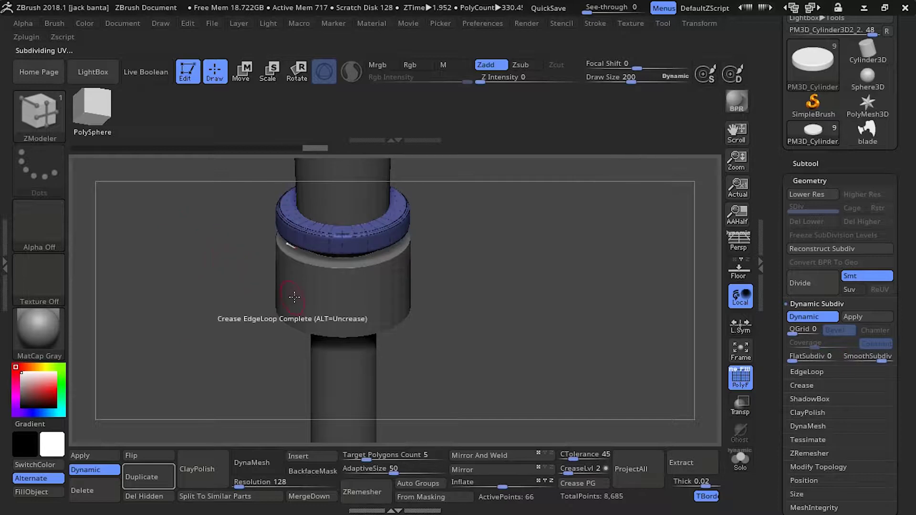
pyautogui.keyDown('alt'); pyautogui.click(315, 291); pyautogui.keyUp('alt')
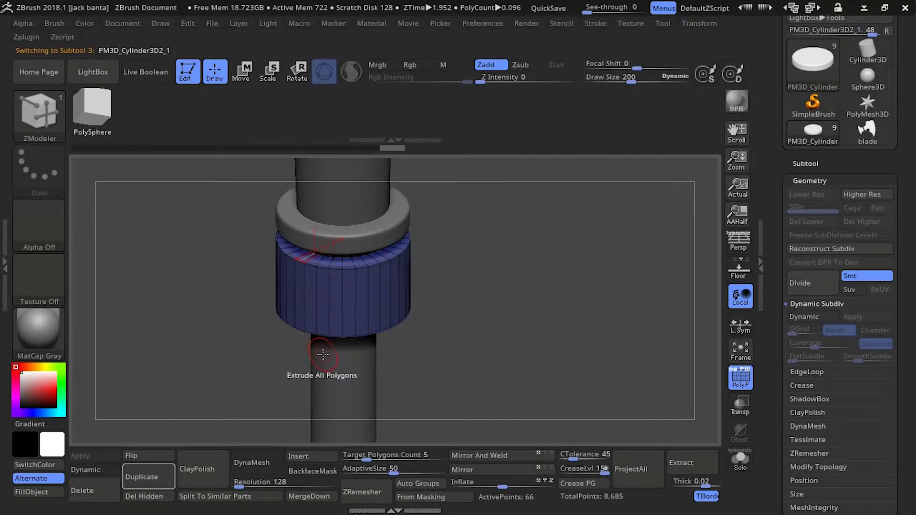
# Step: Give the wider cylinder crease level 2 and Dynamic Subdiv at SmoothSubdiv 5
pyautogui.moveTo(582, 470); pyautogui.dragTo(567, 471)
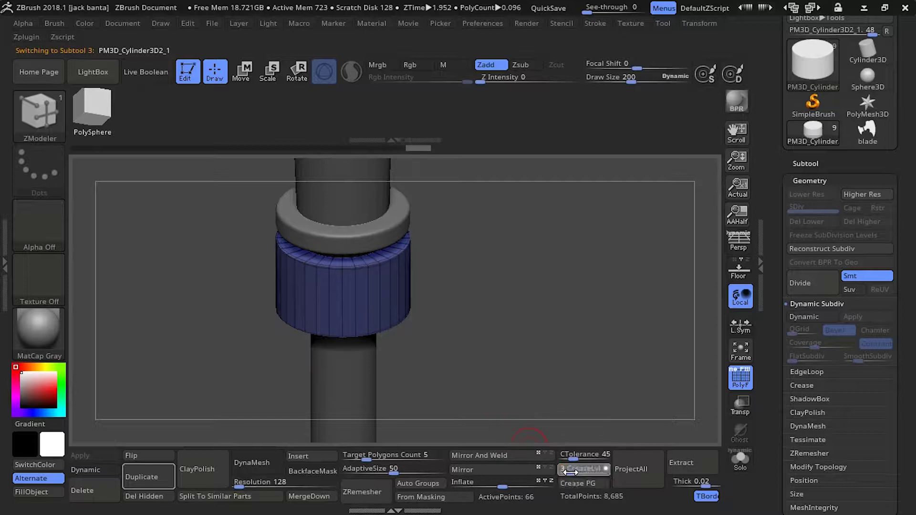
pyautogui.click(809, 317)
pyautogui.moveTo(858, 356); pyautogui.dragTo(876, 353)
pyautogui.moveTo(168, 233)
pyautogui.mouseDown()
pyautogui.moveTo(187, 317)
pyautogui.moveTo(298, 293)
pyautogui.mouseUp()
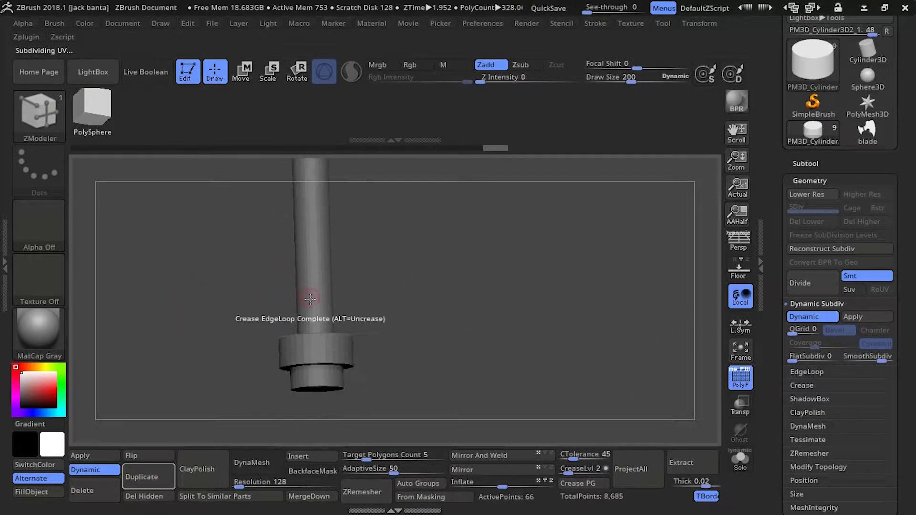
# Step: Select the handle column, subdivide it, and Solo it to inspect both creased ends
pyautogui.keyDown('alt'); pyautogui.click(299, 292); pyautogui.keyUp('alt')
pyautogui.moveTo(205, 278); pyautogui.dragTo(228, 294)
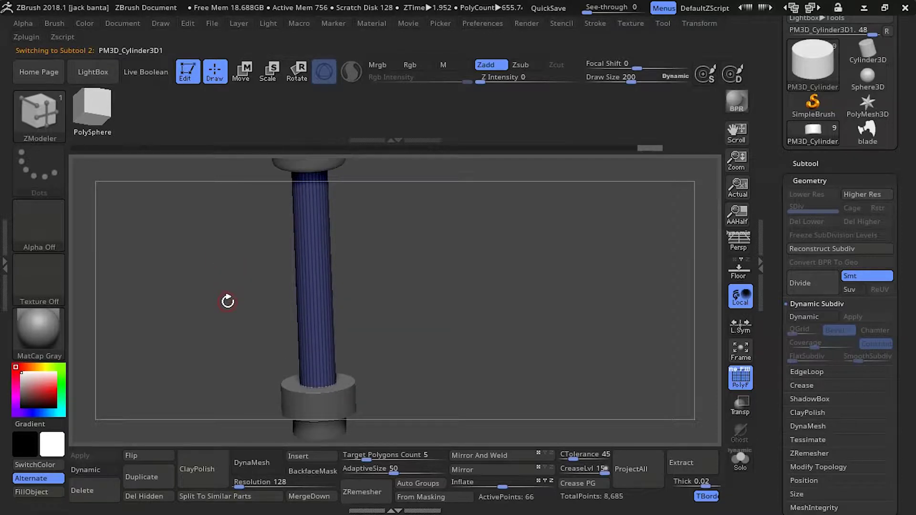
pyautogui.hotkey('ctrl', 'd')
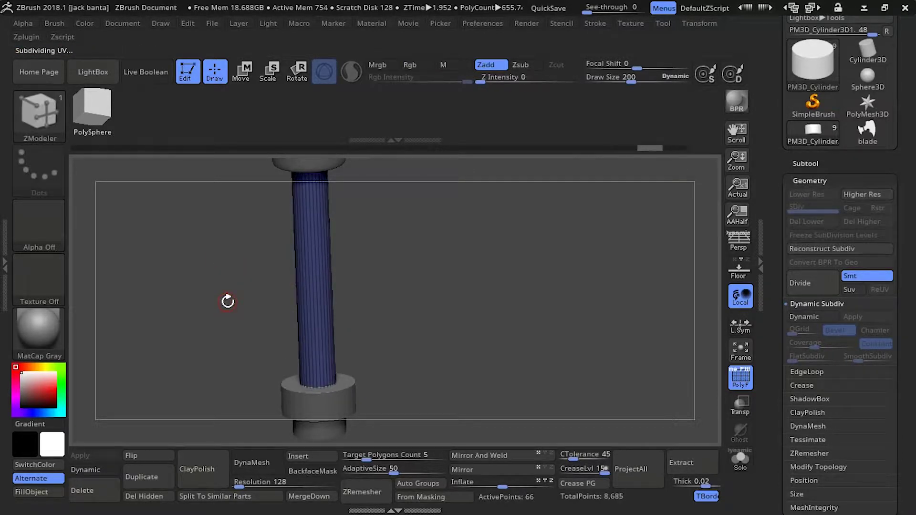
pyautogui.click(741, 459)
pyautogui.moveTo(229, 352)
pyautogui.mouseDown()
pyautogui.moveTo(223, 279)
pyautogui.moveTo(233, 363)
pyautogui.moveTo(215, 237)
pyautogui.moveTo(307, 286)
pyautogui.mouseUp()
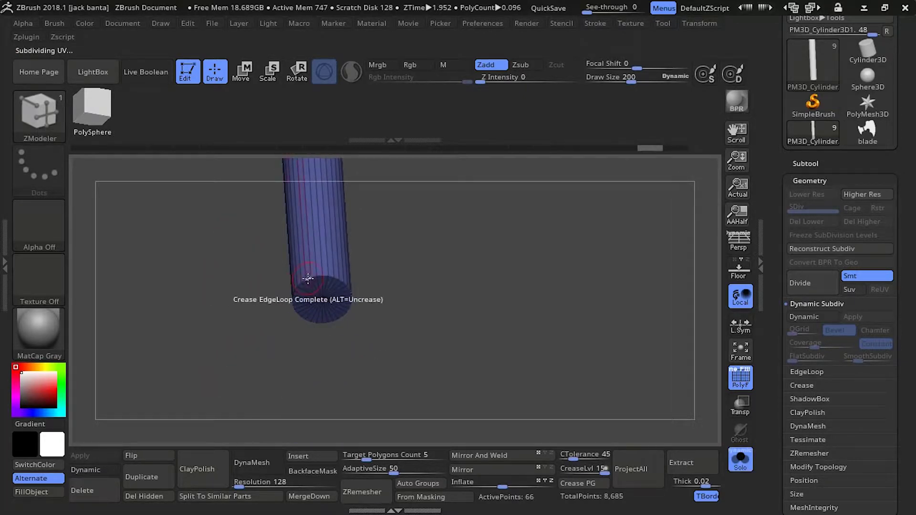
pyautogui.moveTo(247, 234)
pyautogui.mouseDown()
pyautogui.moveTo(239, 333)
pyautogui.moveTo(196, 423)
pyautogui.moveTo(208, 381)
pyautogui.mouseUp()
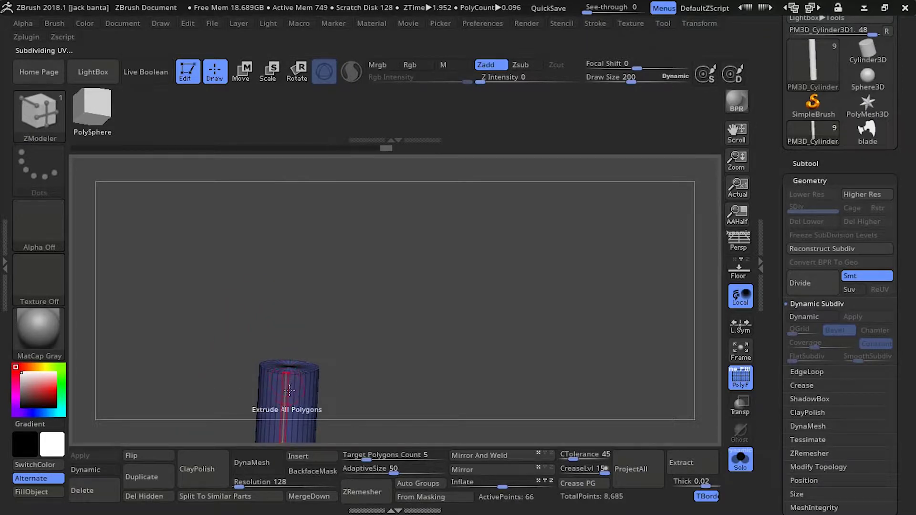
pyautogui.hotkey('shift', 'f')
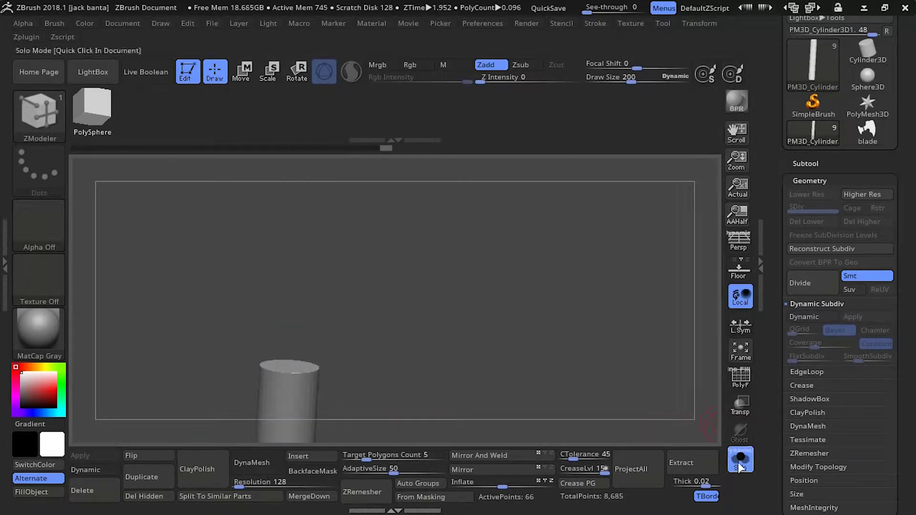
# Step: Unsolo the model and subdivide the handle column with Ctrl+D up to SDiv 6
pyautogui.click(740, 460)
pyautogui.moveTo(173, 285)
pyautogui.mouseDown()
pyautogui.moveTo(164, 307)
pyautogui.moveTo(205, 180)
pyautogui.moveTo(201, 252)
pyautogui.moveTo(211, 303)
pyautogui.mouseUp()
pyautogui.hotkey('ctrl', 'd')
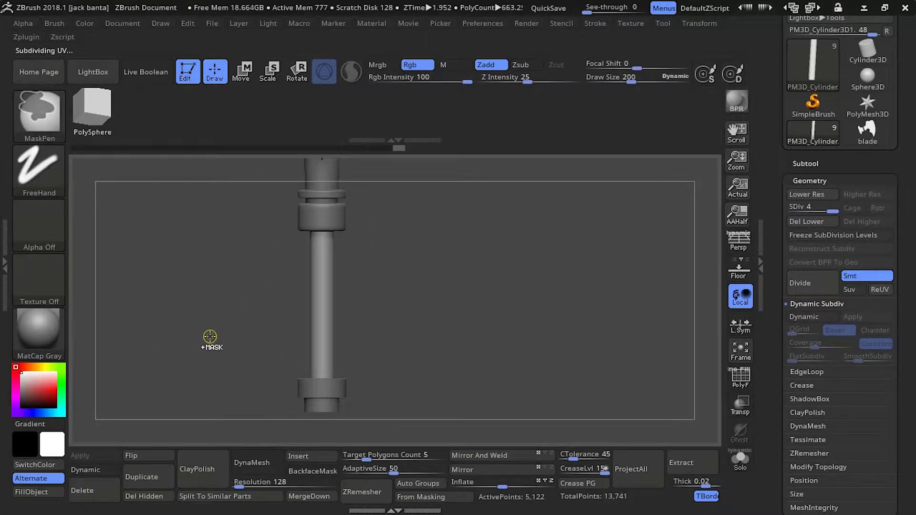
pyautogui.hotkey('ctrl', 'd')
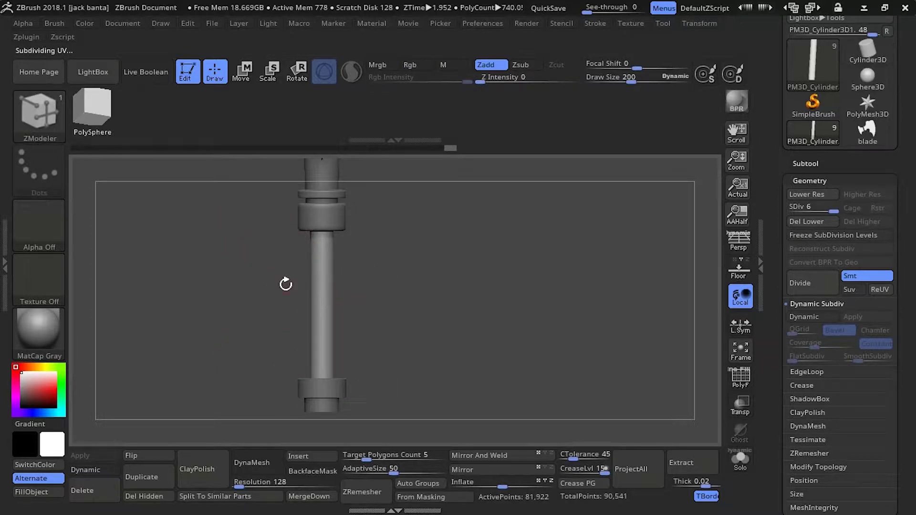
pyautogui.moveTo(198, 278); pyautogui.dragTo(297, 329)
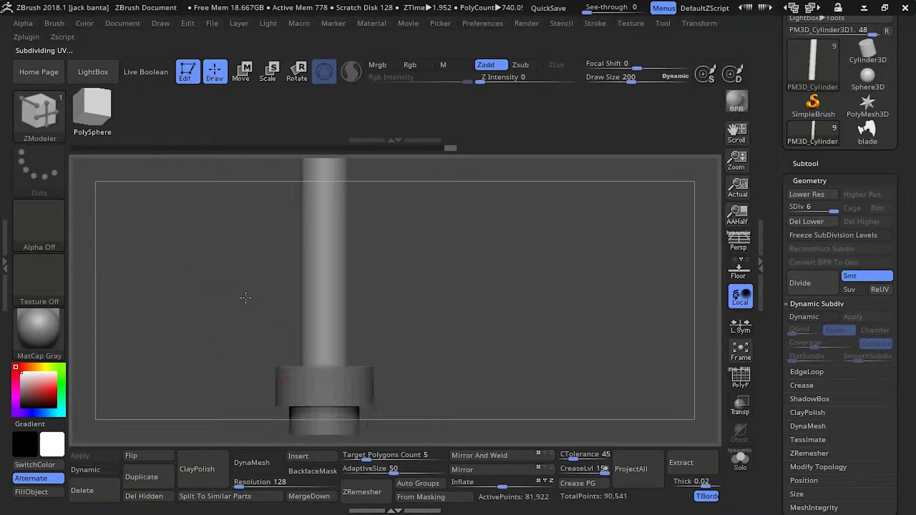
pyautogui.keyDown('alt'); pyautogui.click(296, 329); pyautogui.keyUp('alt')
pyautogui.moveTo(225, 311); pyautogui.dragTo(342, 305)
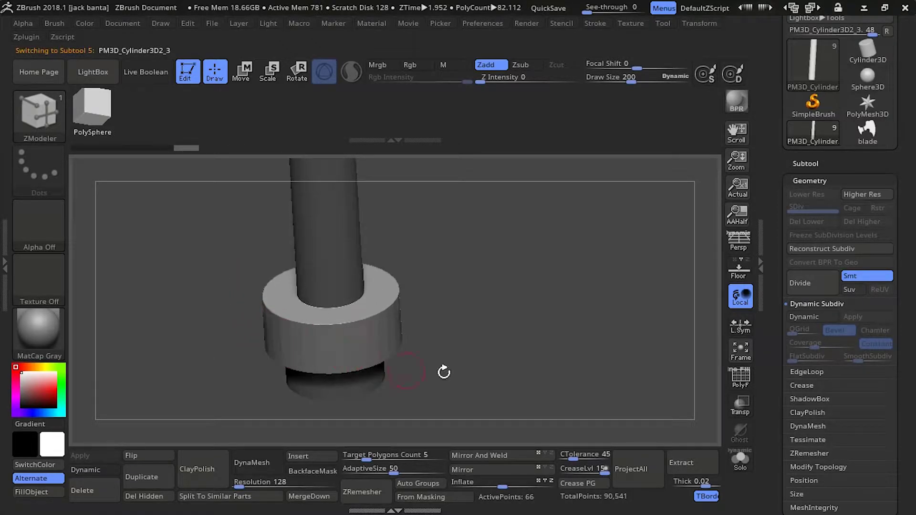
# Step: Show the collar's wireframe, lower its crease level, and enable 6-level dynamic smooth subdivision
pyautogui.click(734, 385)
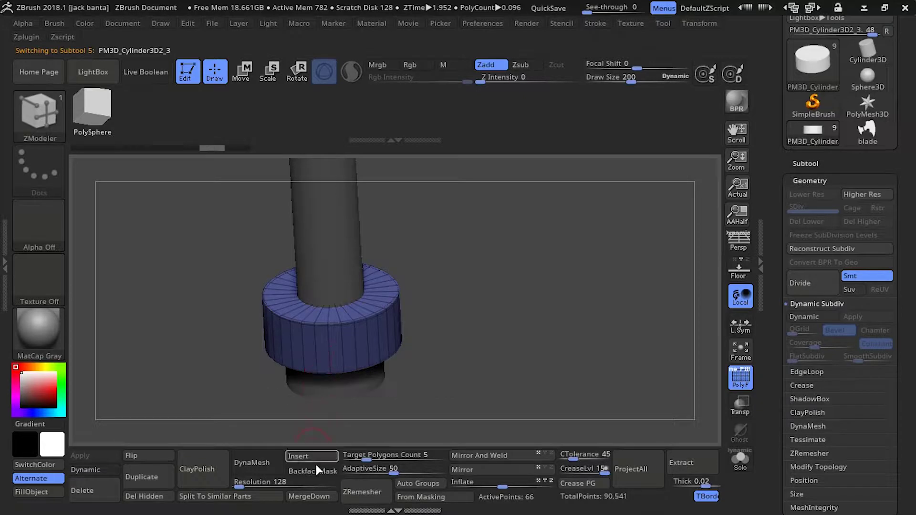
pyautogui.moveTo(585, 473); pyautogui.dragTo(573, 471)
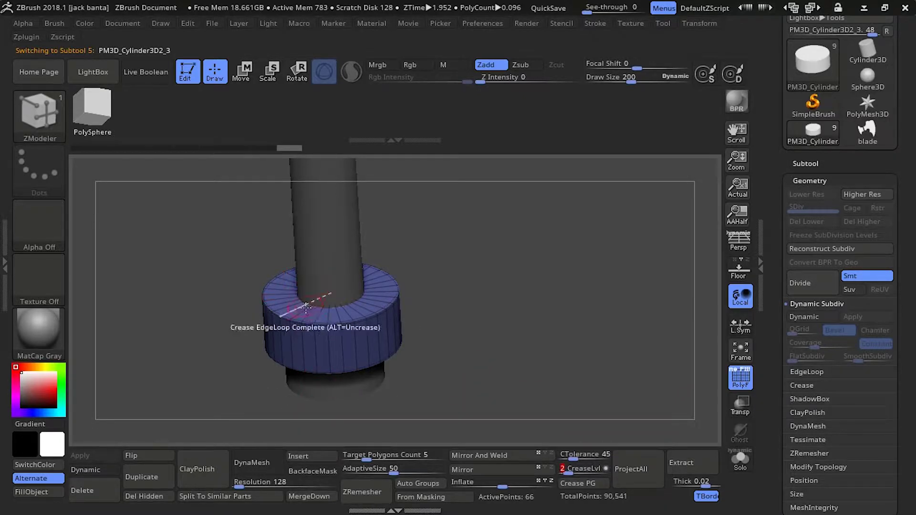
pyautogui.press('d')
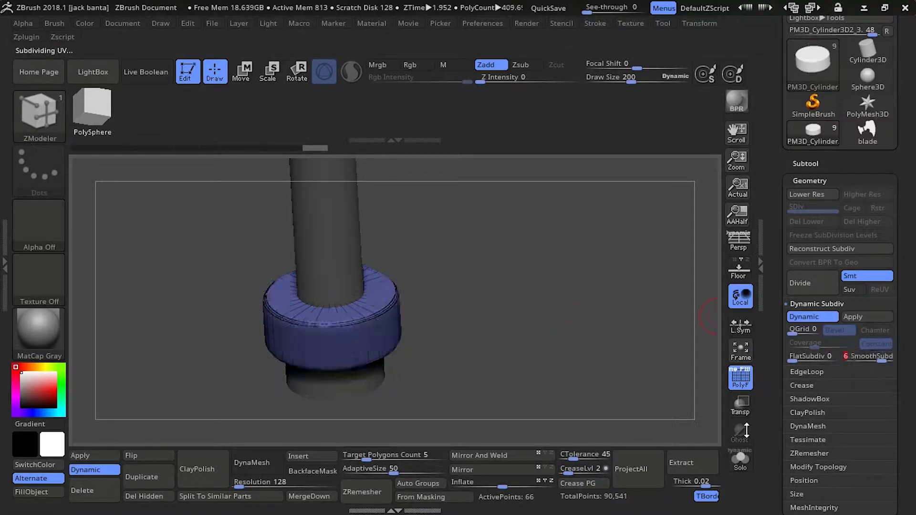
pyautogui.moveTo(238, 339); pyautogui.dragTo(196, 291)
# Step: Select the bottom end cap, enable Dynamic Subdiv, and raise its SmoothSubdiv amount
pyautogui.keyDown('alt'); pyautogui.click(335, 313); pyautogui.keyUp('alt')
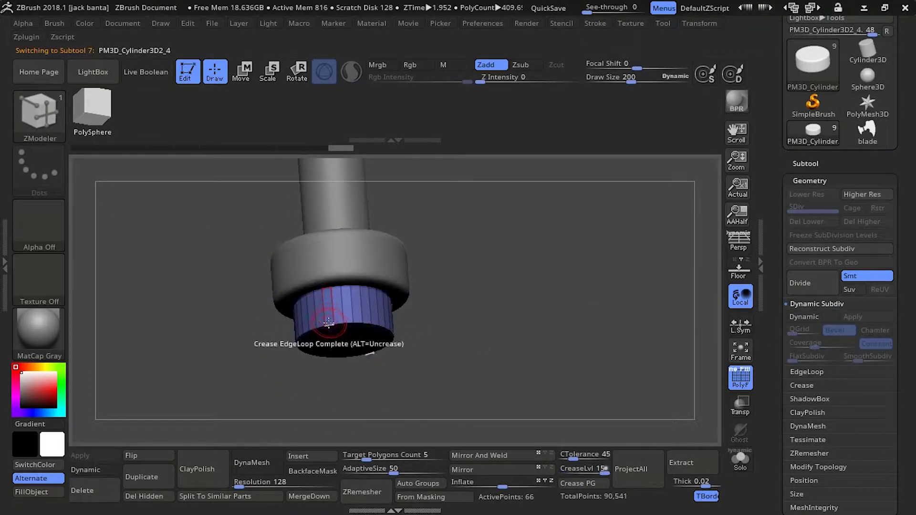
pyautogui.click(738, 462)
pyautogui.moveTo(258, 198); pyautogui.dragTo(319, 282)
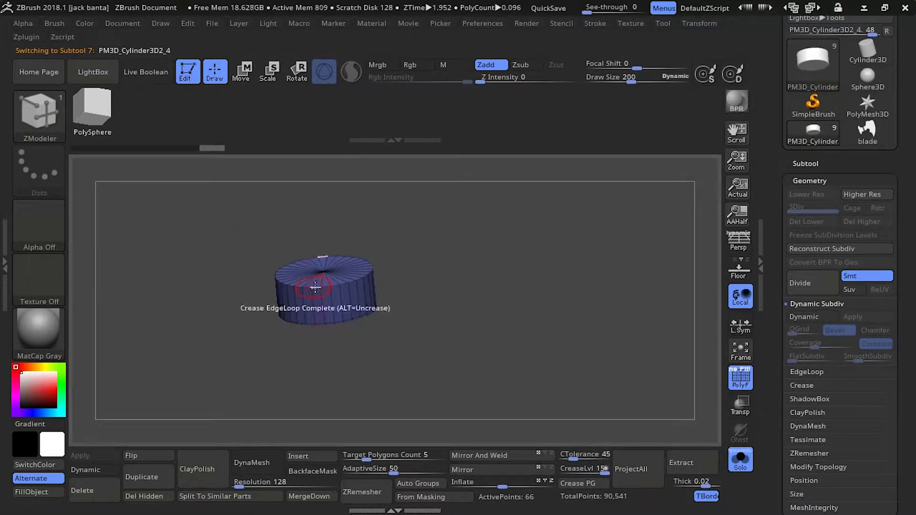
pyautogui.moveTo(325, 343); pyautogui.dragTo(327, 327)
pyautogui.click(739, 462)
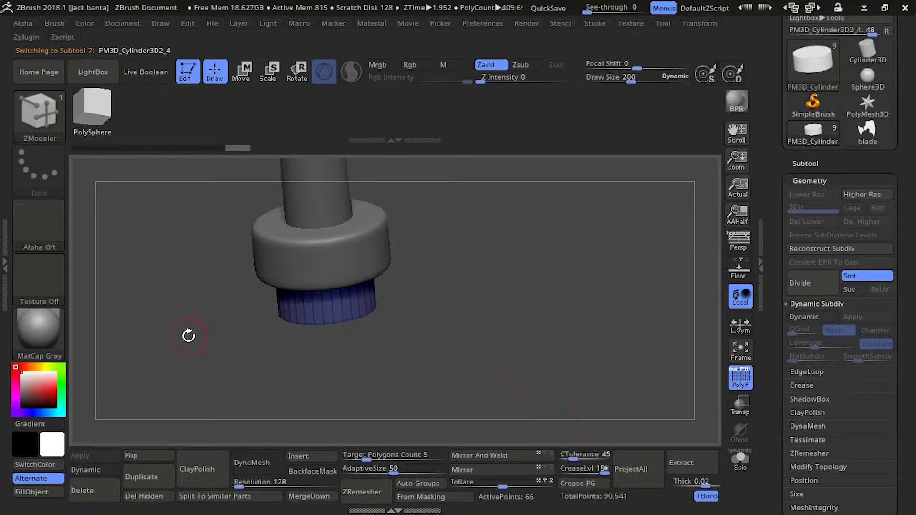
pyautogui.keyDown('shift'); pyautogui.moveTo(188, 336); pyautogui.dragTo(288, 337); pyautogui.keyUp('shift')
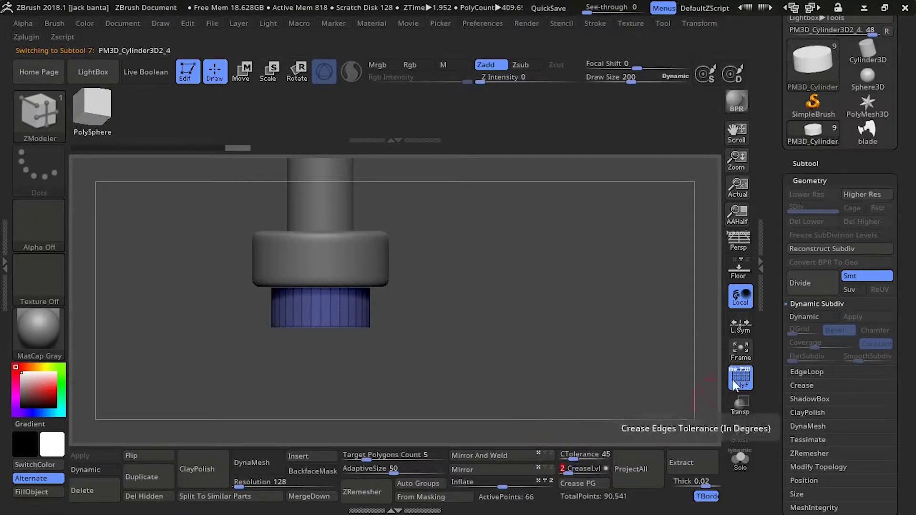
pyautogui.click(802, 317)
pyautogui.moveTo(883, 352); pyautogui.dragTo(882, 353)
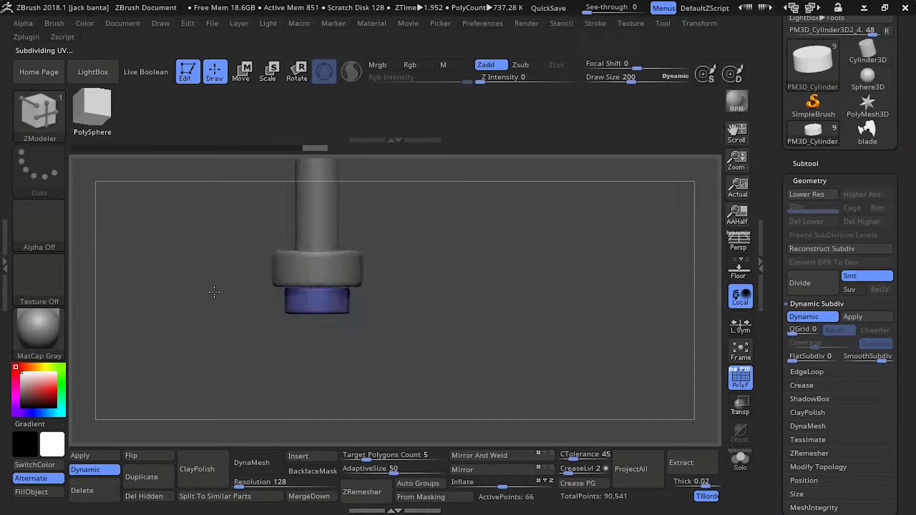
# Step: Frame the whole axe in view and select the long tapered handle piece
pyautogui.press('w')
pyautogui.moveTo(317, 213); pyautogui.dragTo(316, 219)
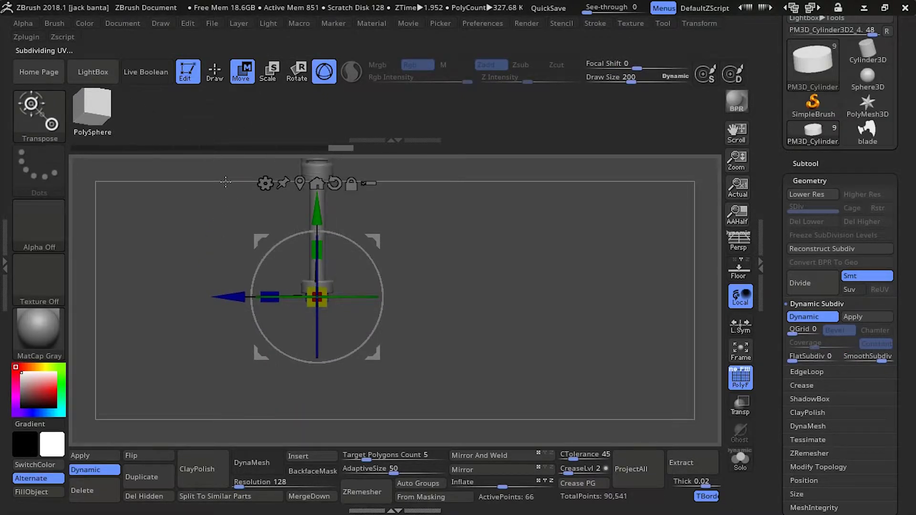
pyautogui.keyDown('alt'); pyautogui.moveTo(210, 153); pyautogui.dragTo(214, 274); pyautogui.keyUp('alt')
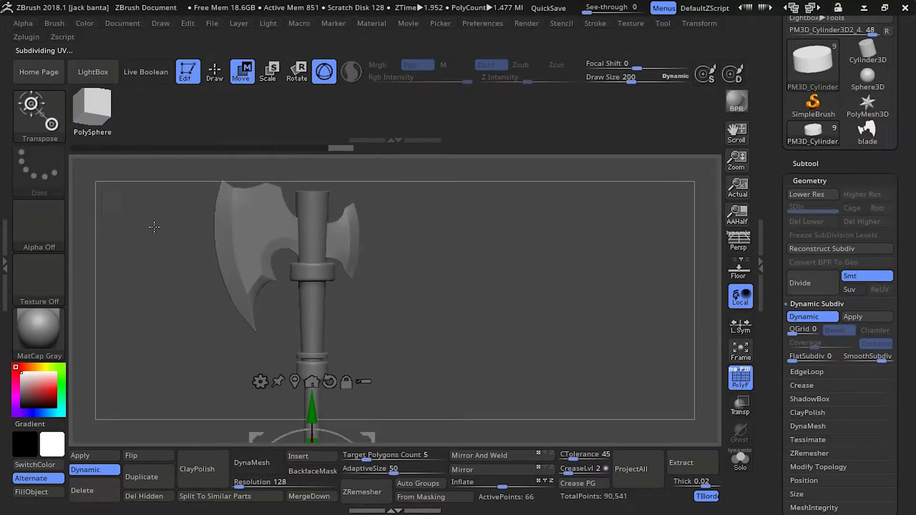
pyautogui.moveTo(164, 234); pyautogui.dragTo(250, 171)
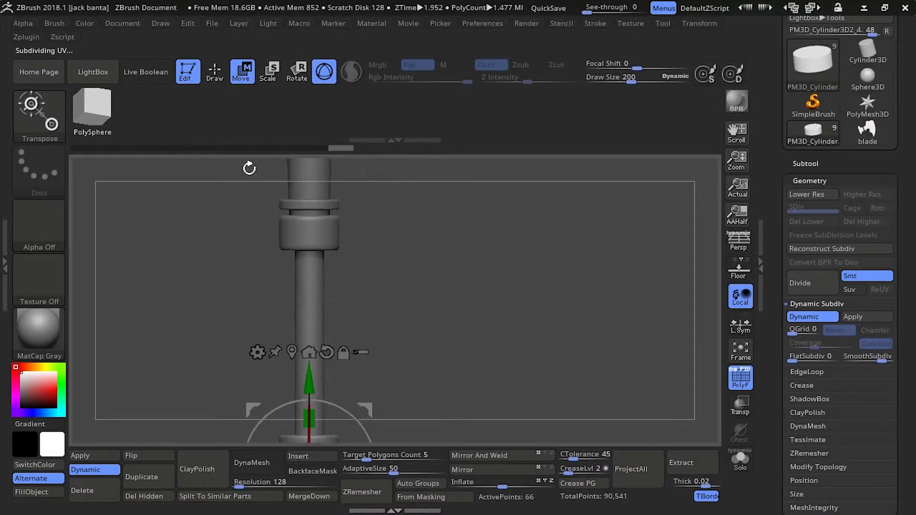
pyautogui.keyDown('alt'); pyautogui.click(306, 286); pyautogui.keyUp('alt')
pyautogui.moveTo(224, 248); pyautogui.dragTo(164, 313)
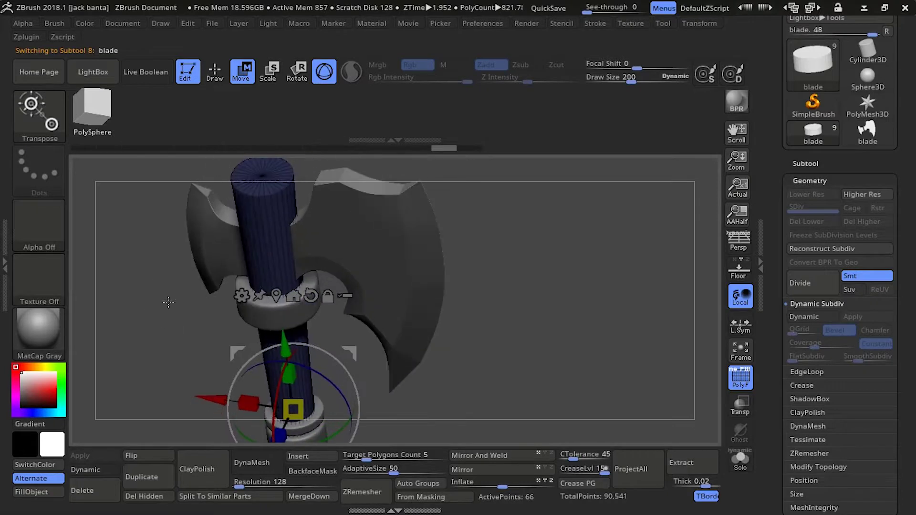
# Step: Crease the tapered handle piece's top-end edge loop and Solo it in an upright view
pyautogui.click(216, 74)
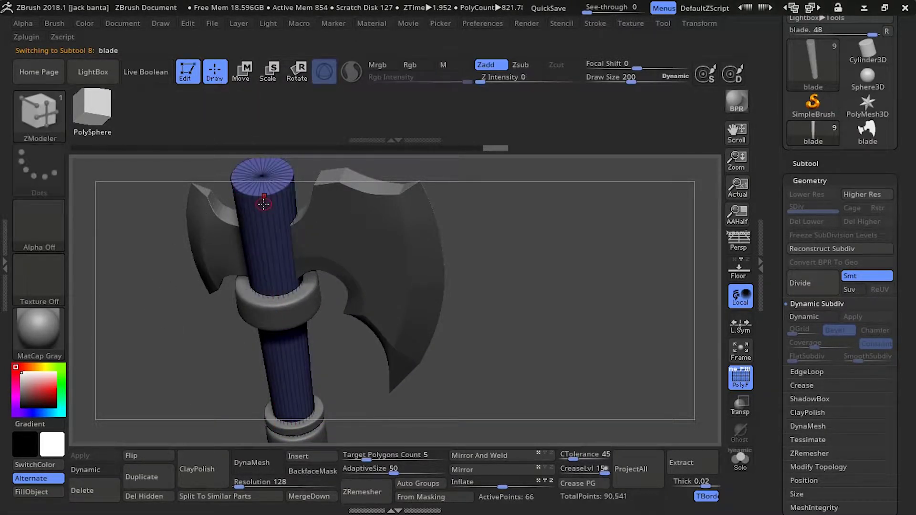
pyautogui.click(260, 193)
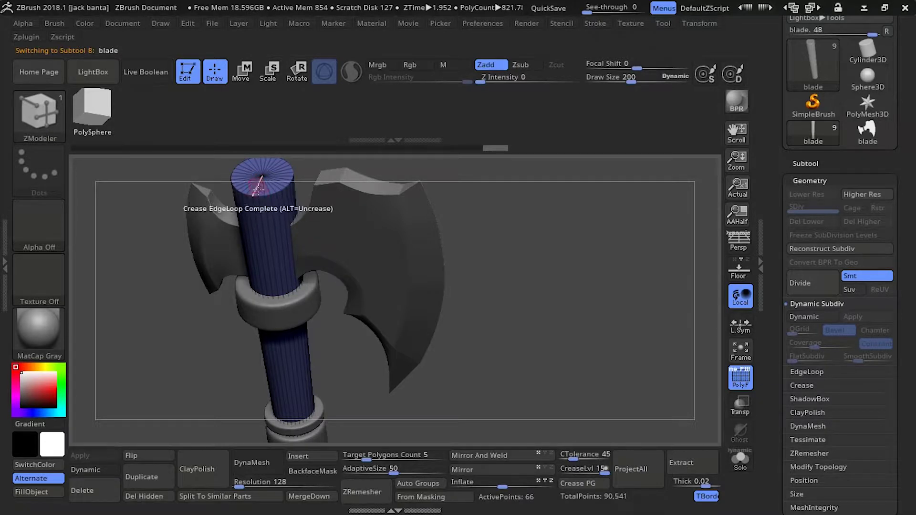
pyautogui.moveTo(193, 371); pyautogui.dragTo(512, 339)
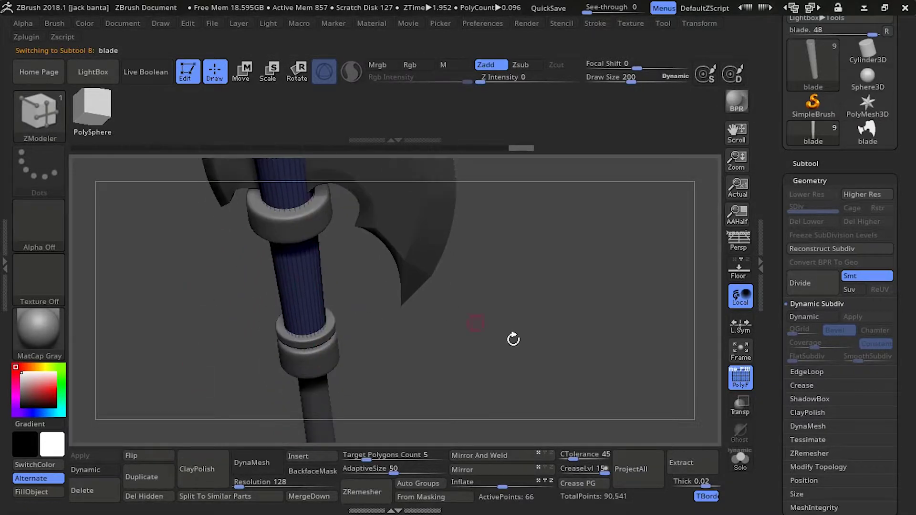
pyautogui.click(740, 459)
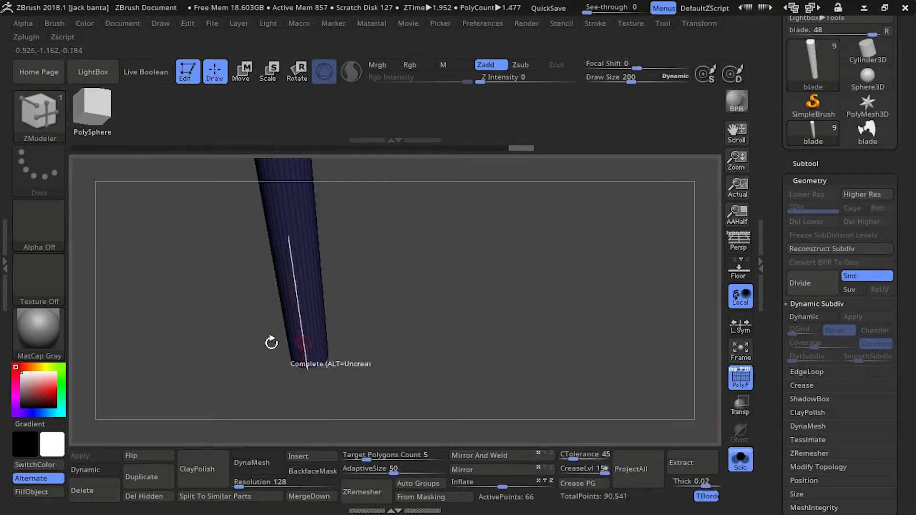
pyautogui.moveTo(271, 341); pyautogui.dragTo(230, 252)
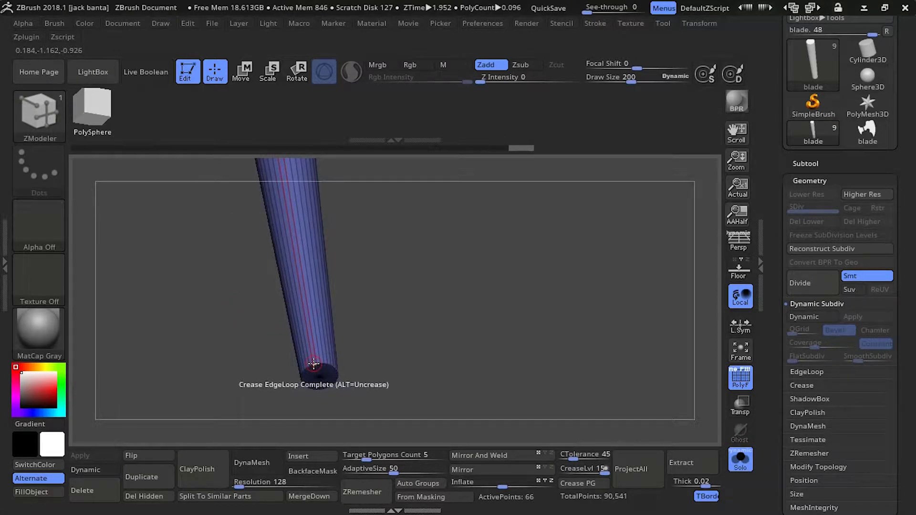
pyautogui.keyDown('shift'); pyautogui.moveTo(277, 345); pyautogui.dragTo(241, 356); pyautogui.keyUp('shift')
# Step: Set crease level to 2 and turn on Dynamic Subdiv with a raised SmoothSubdiv level
pyautogui.click(568, 469)
pyautogui.write('4')
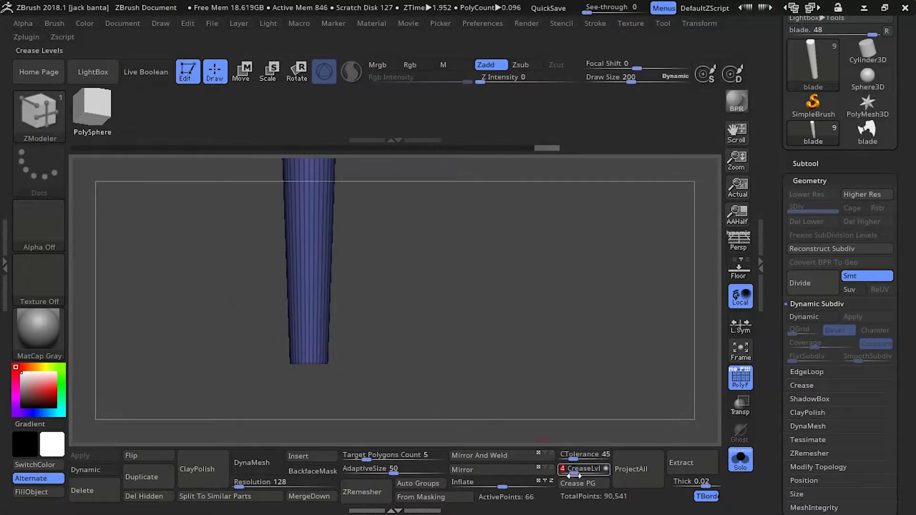
pyautogui.press('BackSpace')
pyautogui.write('2')
pyautogui.press('Return')
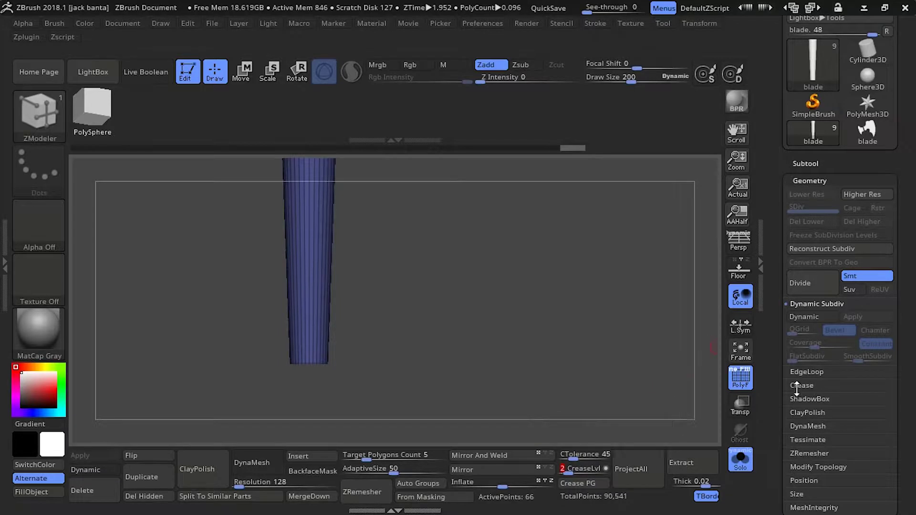
pyautogui.click(807, 371)
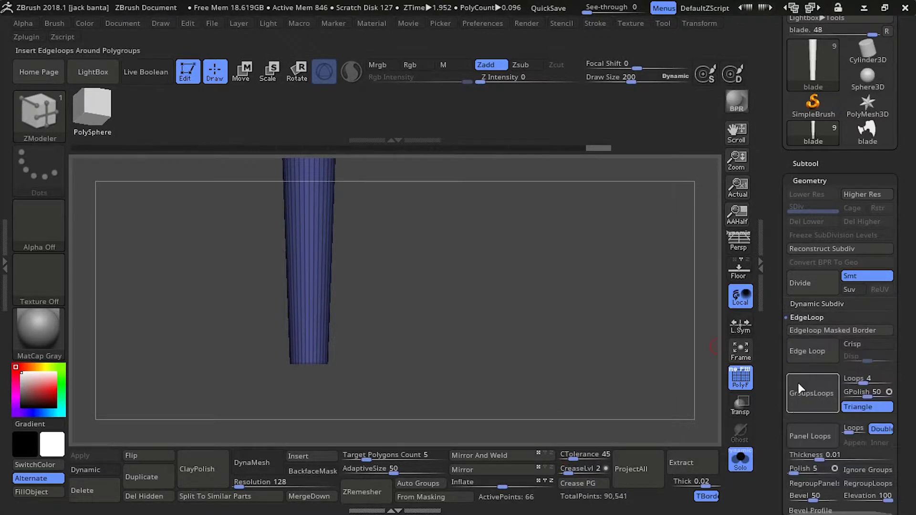
pyautogui.click(790, 304)
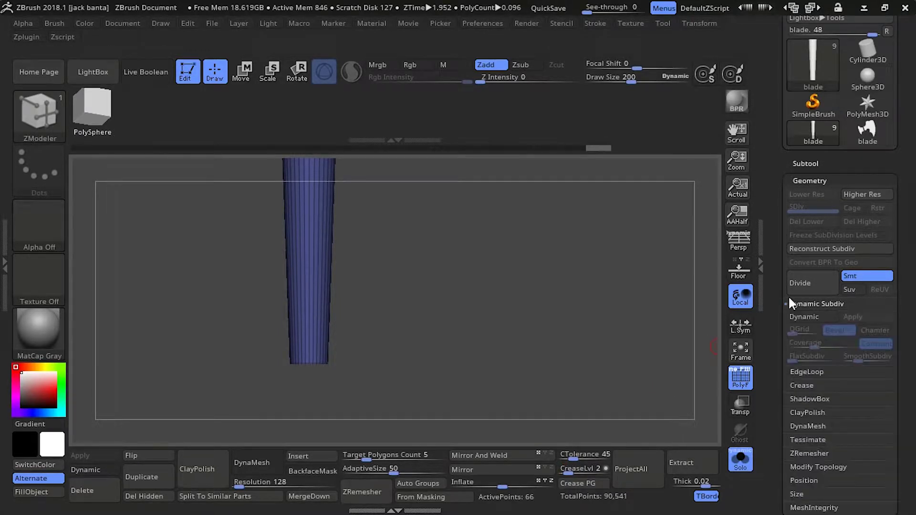
pyautogui.click(803, 317)
pyautogui.moveTo(857, 357); pyautogui.dragTo(873, 357)
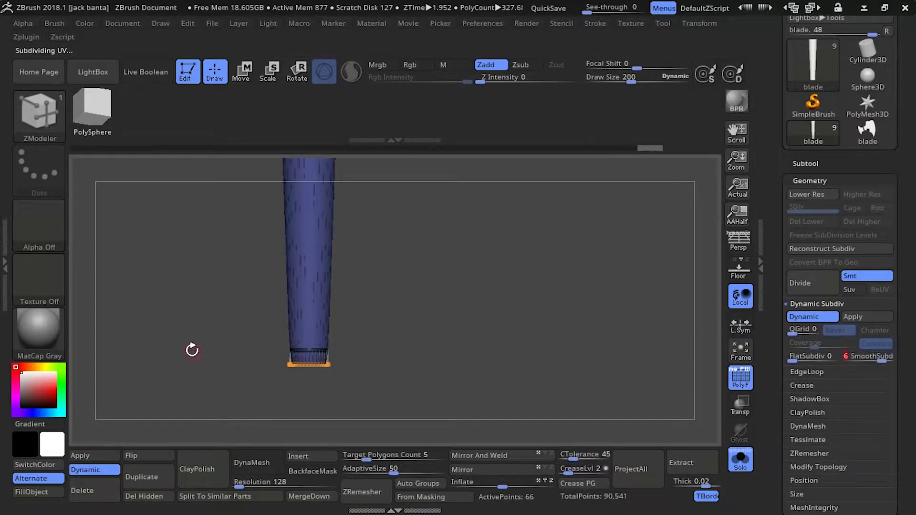
# Step: Crease the piece's bottom rim loop, restore smooth preview, hide PolyF, and show the whole axe
pyautogui.moveTo(196, 354); pyautogui.dragTo(215, 339)
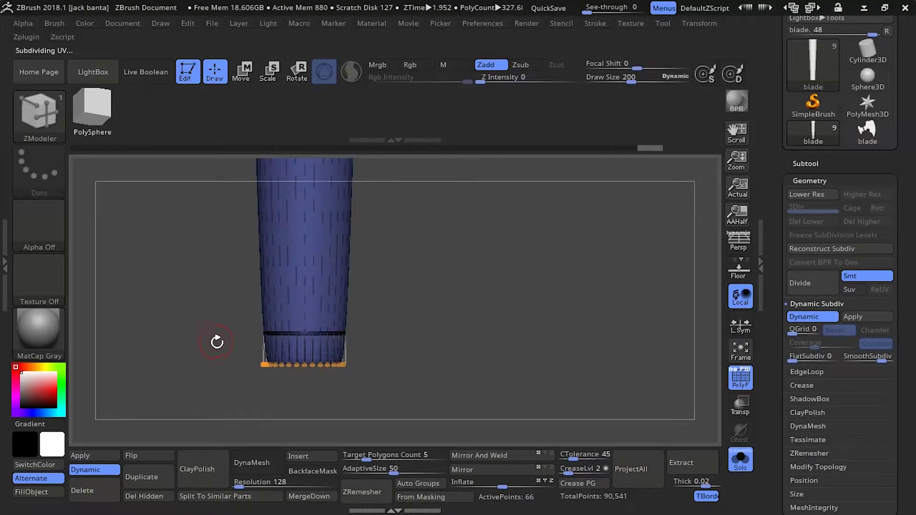
pyautogui.hotkey('shift', 'd')
pyautogui.click(293, 363)
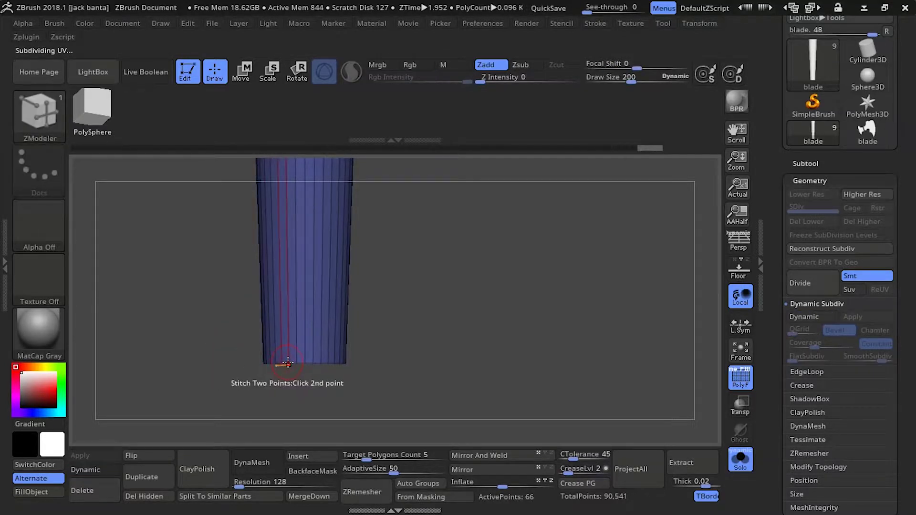
pyautogui.moveTo(285, 383); pyautogui.dragTo(223, 325)
pyautogui.press('d')
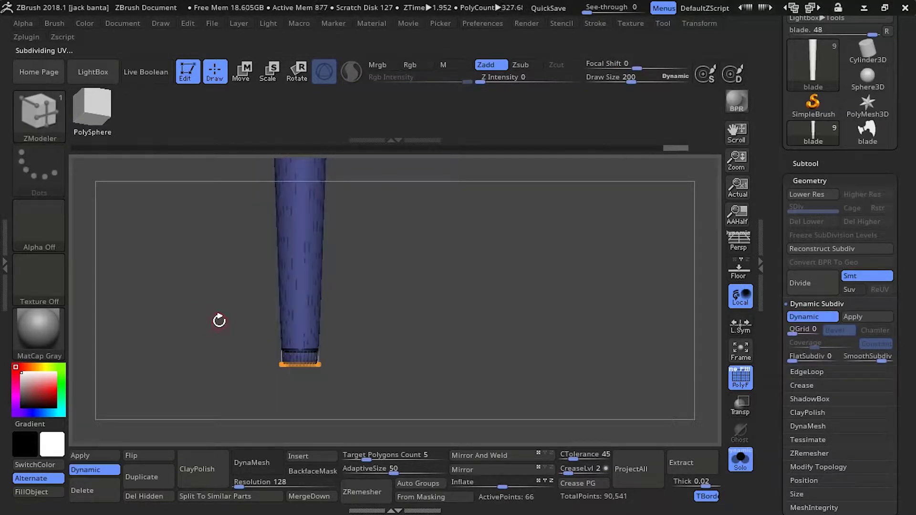
pyautogui.click(740, 377)
pyautogui.moveTo(243, 210)
pyautogui.mouseDown()
pyautogui.moveTo(184, 267)
pyautogui.moveTo(160, 242)
pyautogui.moveTo(183, 325)
pyautogui.mouseUp()
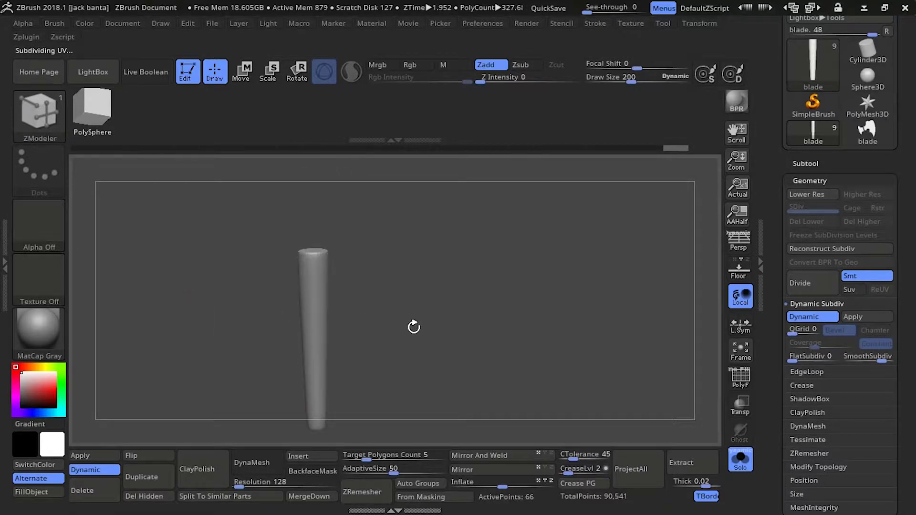
pyautogui.click(741, 459)
pyautogui.moveTo(175, 294)
pyautogui.mouseDown()
pyautogui.moveTo(167, 364)
pyautogui.moveTo(167, 268)
pyautogui.moveTo(199, 279)
pyautogui.moveTo(200, 374)
pyautogui.moveTo(86, 358)
pyautogui.moveTo(227, 325)
pyautogui.moveTo(220, 353)
pyautogui.moveTo(252, 384)
pyautogui.moveTo(143, 362)
pyautogui.moveTo(185, 347)
pyautogui.moveTo(255, 394)
pyautogui.mouseUp()
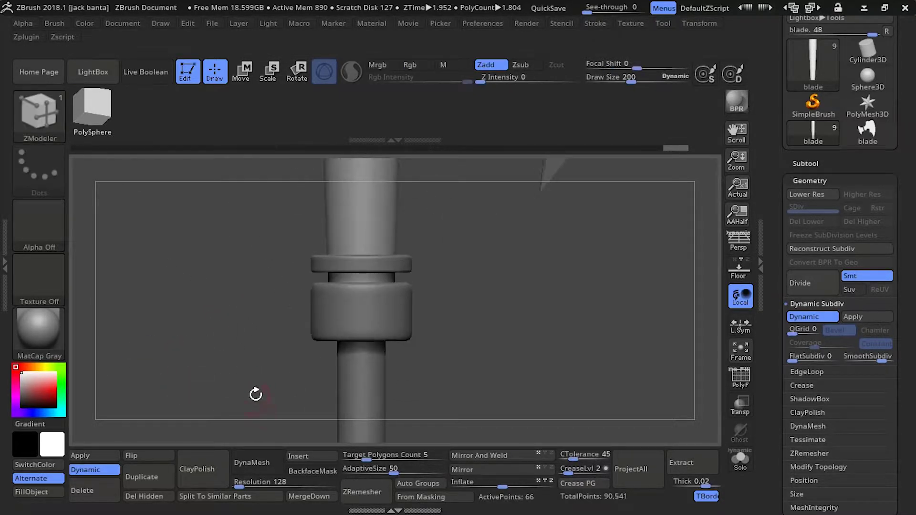
pyautogui.moveTo(215, 321)
pyautogui.keyDown('alt'); pyautogui.mouseDown()
pyautogui.moveTo(205, 407)
pyautogui.moveTo(195, 397)
pyautogui.mouseUp(); pyautogui.keyUp('alt')
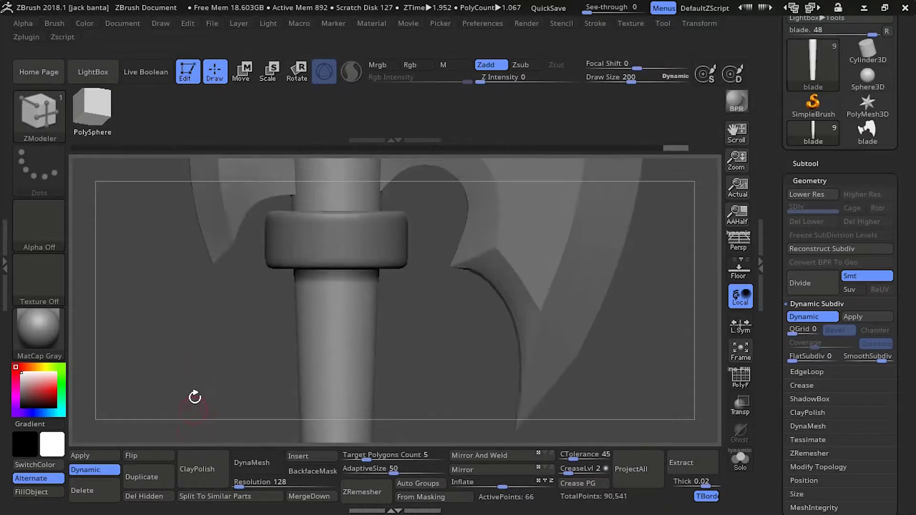
pyautogui.moveTo(212, 350); pyautogui.dragTo(226, 268)
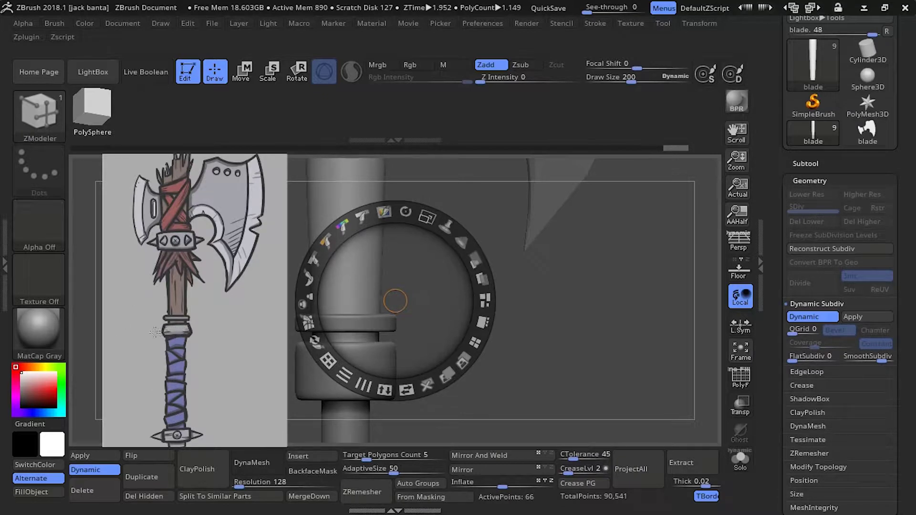
pyautogui.click(168, 333)
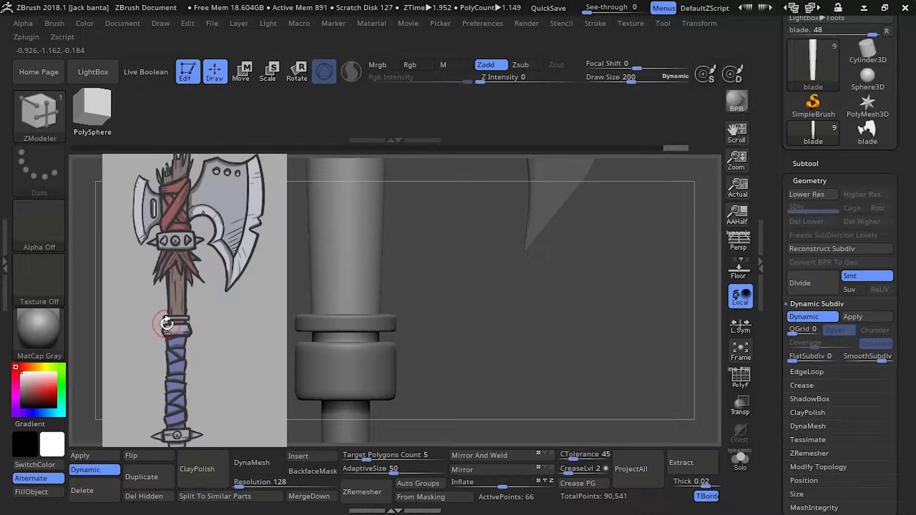
pyautogui.click(191, 353)
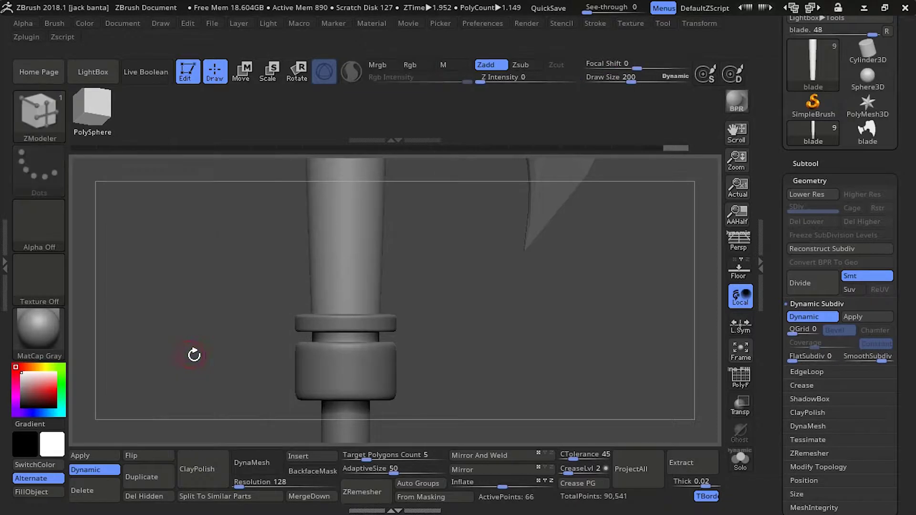
pyautogui.hotkey('ctrl', 'd')
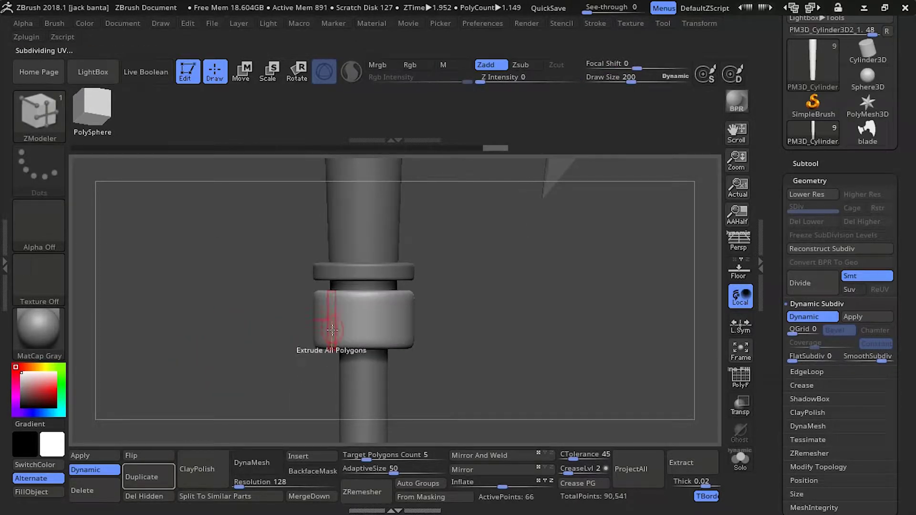
# Step: Disable Dynamic Subdiv, insert a middle edge loop on the collar ring, and mask its upper and lower bands
pyautogui.click(740, 377)
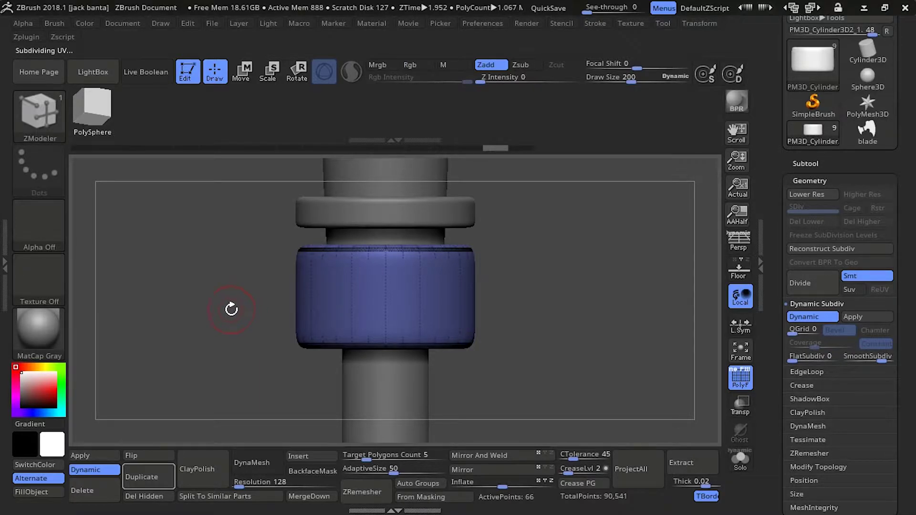
pyautogui.hotkey('shift', 'd')
pyautogui.click(349, 312)
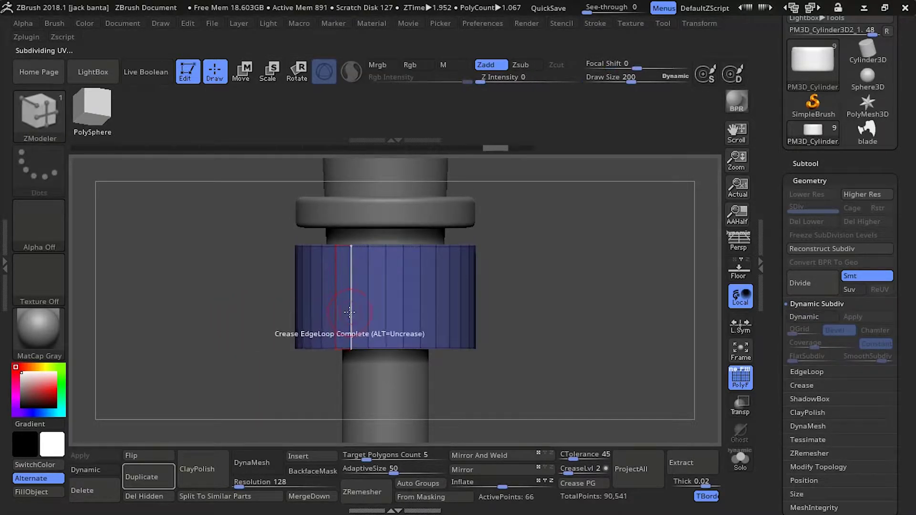
pyautogui.press('space')
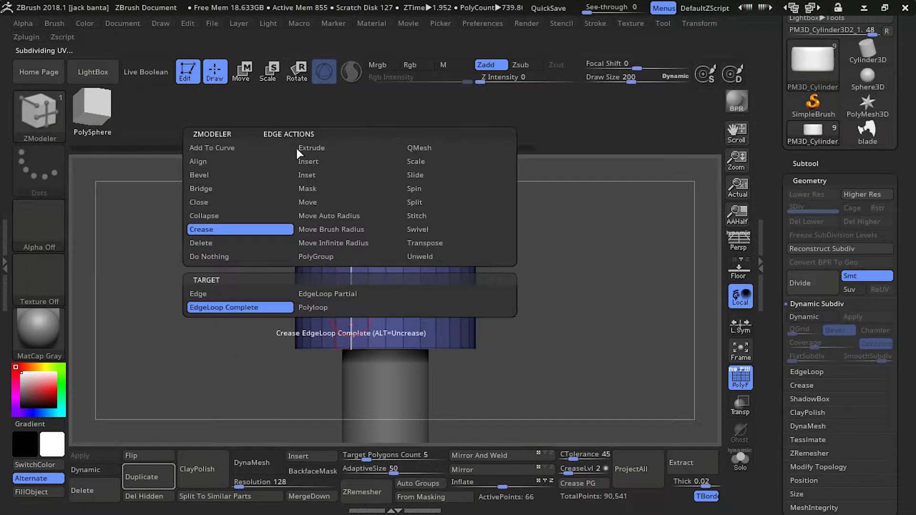
pyautogui.click(298, 148)
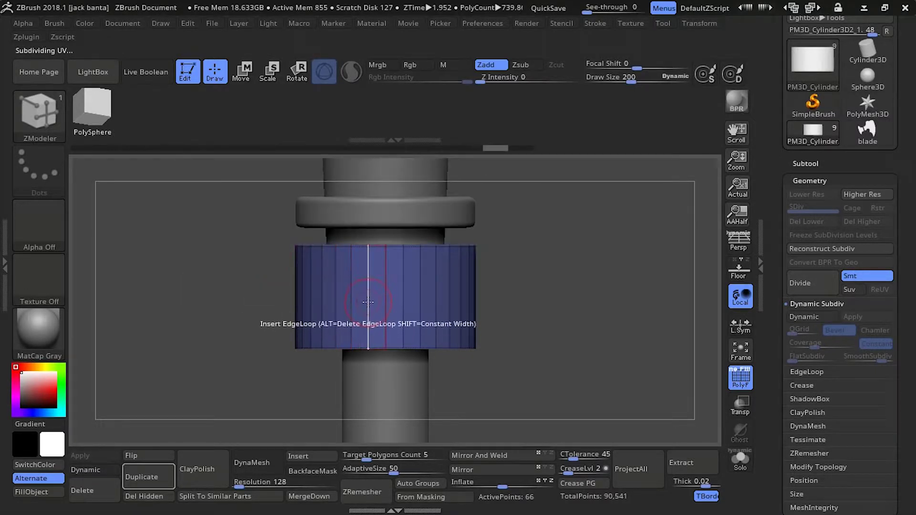
pyautogui.click(369, 309)
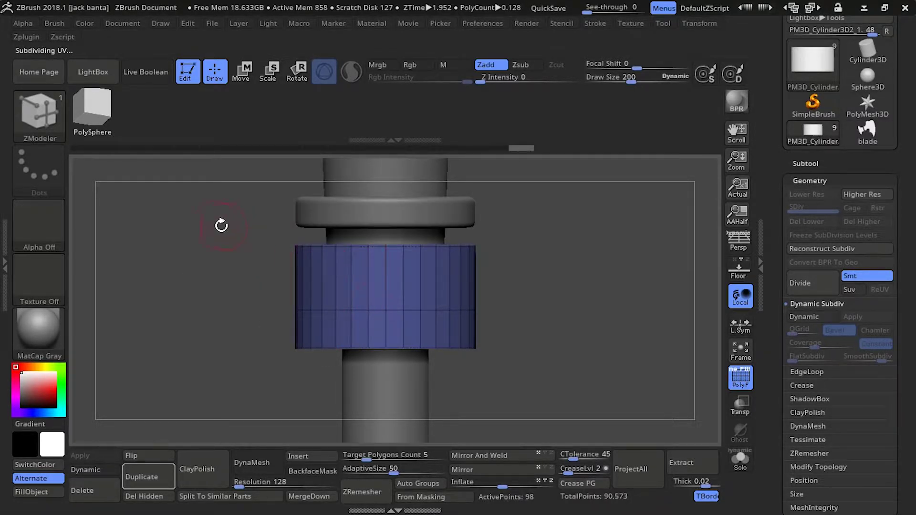
pyautogui.keyDown('ctrl'); pyautogui.moveTo(186, 213); pyautogui.dragTo(476, 314); pyautogui.keyUp('ctrl')
pyautogui.keyDown('ctrl'); pyautogui.moveTo(499, 380); pyautogui.dragTo(245, 316); pyautogui.keyUp('ctrl')
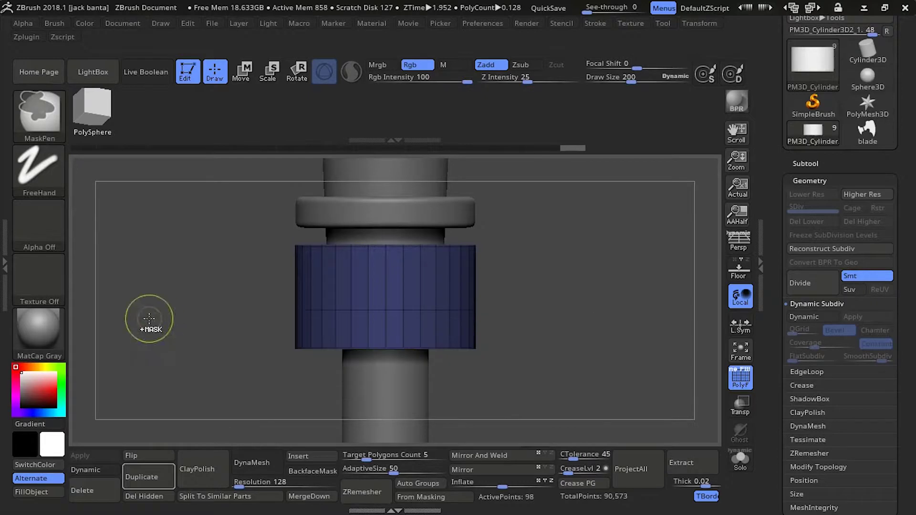
# Step: Scale the unmasked middle loop outward with the Transpose gizmo to flare the ring
pyautogui.click(268, 71)
pyautogui.moveTo(378, 228); pyautogui.dragTo(381, 224)
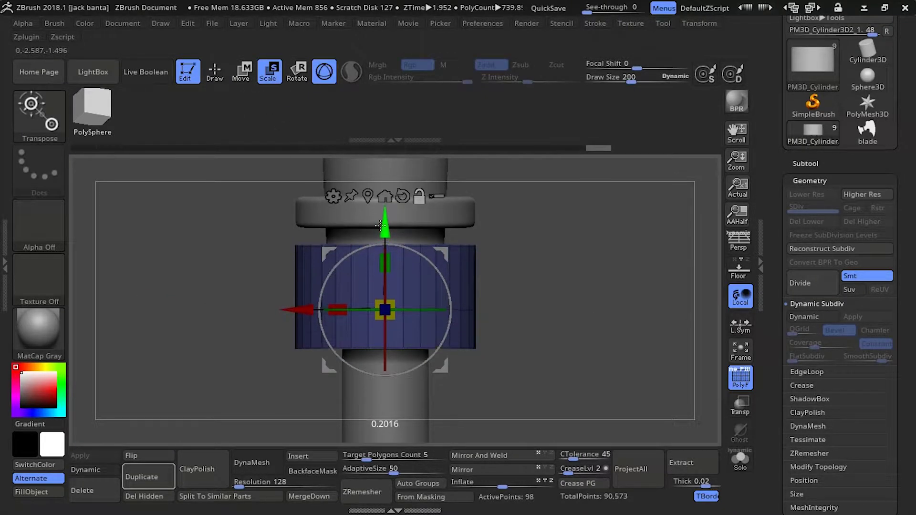
pyautogui.moveTo(384, 310); pyautogui.dragTo(376, 309)
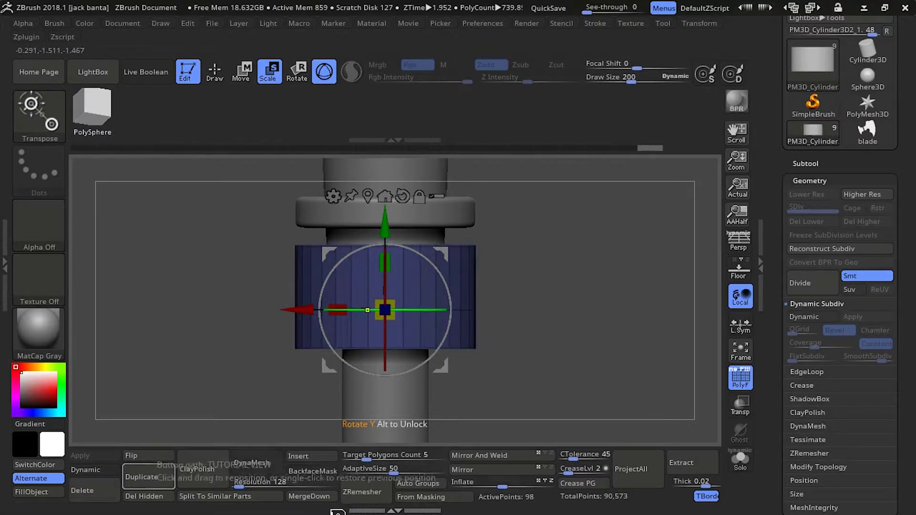
pyautogui.moveTo(384, 310)
pyautogui.mouseDown()
pyautogui.moveTo(260, 221)
pyautogui.moveTo(303, 232)
pyautogui.mouseUp()
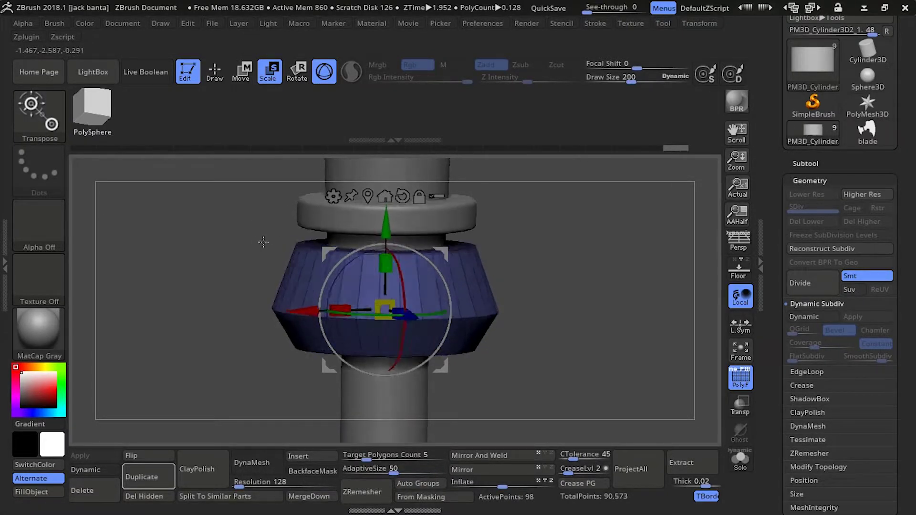
pyautogui.moveTo(244, 234)
pyautogui.mouseDown()
pyautogui.moveTo(233, 210)
pyautogui.moveTo(249, 233)
pyautogui.mouseUp()
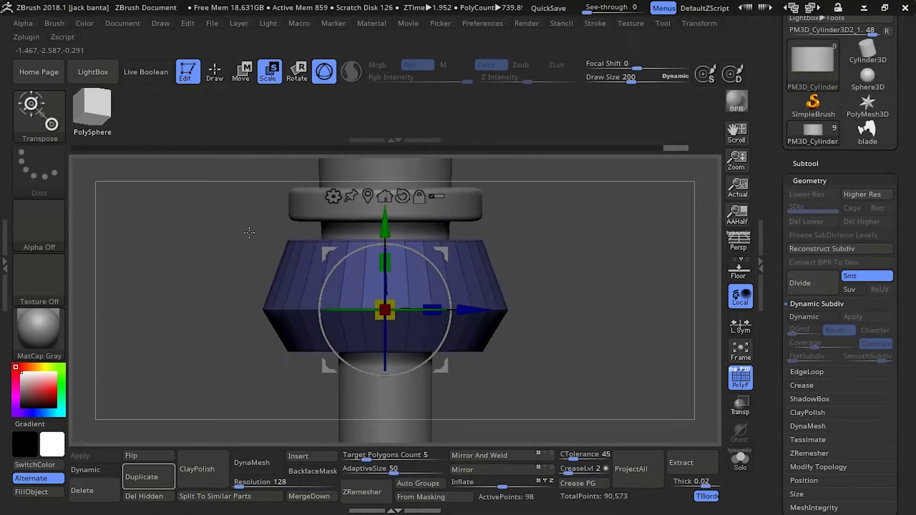
pyautogui.press('d')
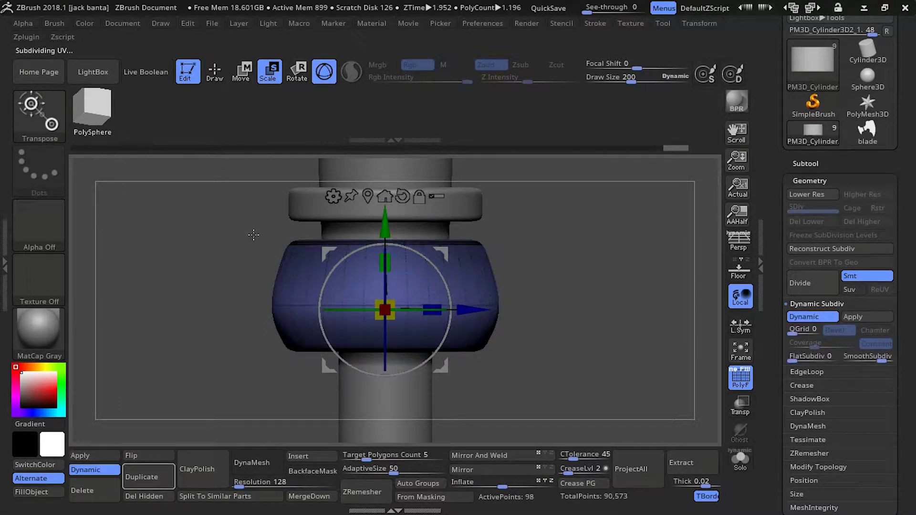
# Step: Crease the flared middle loop with ZModeler, re-enable Dynamic Subdiv, and bring up the axe reference
pyautogui.press('b')
pyautogui.press('z')
pyautogui.press('m')
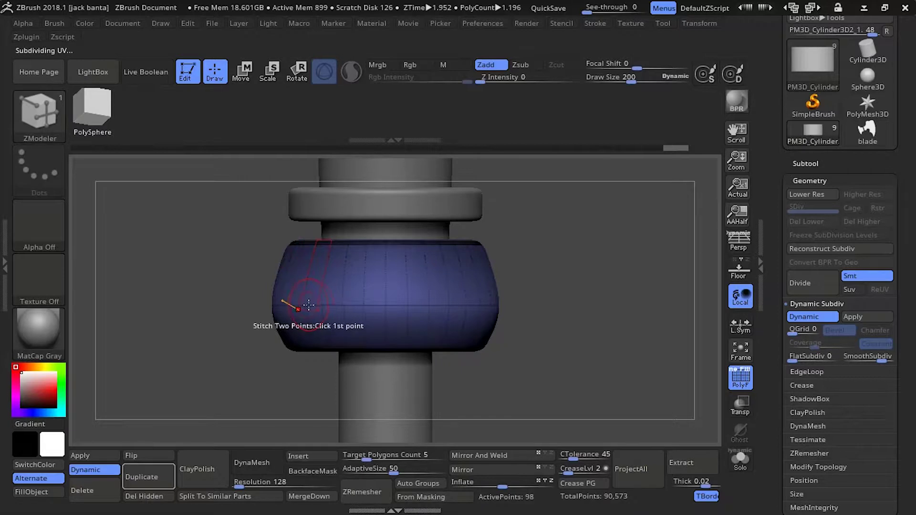
pyautogui.hotkey('shift', 'd')
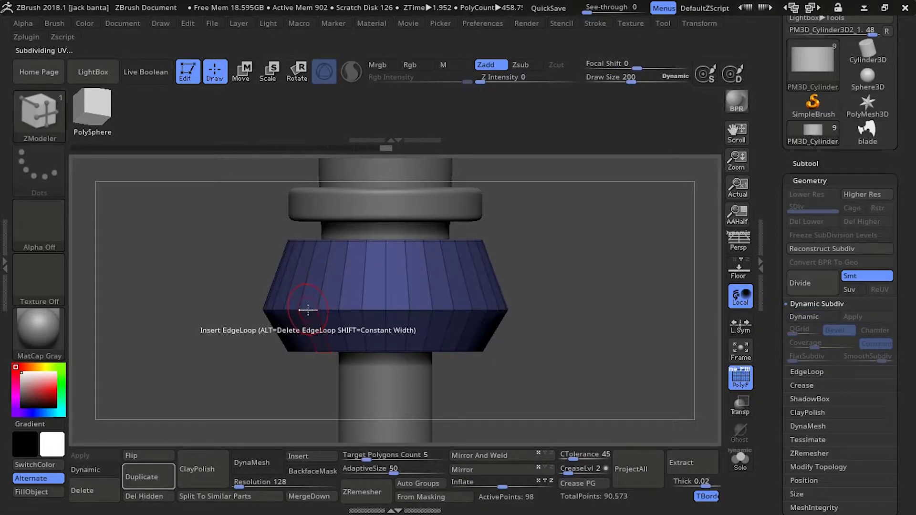
pyautogui.press('space')
pyautogui.click(167, 229)
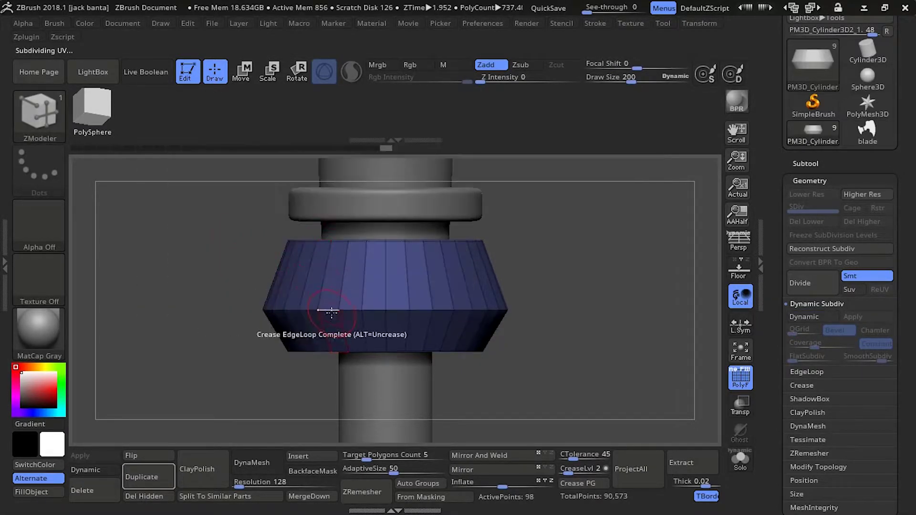
pyautogui.press('d')
pyautogui.moveTo(212, 278)
pyautogui.keyDown('alt'); pyautogui.mouseDown()
pyautogui.moveTo(164, 174)
pyautogui.moveTo(192, 253)
pyautogui.moveTo(210, 241)
pyautogui.mouseUp(); pyautogui.keyUp('alt')
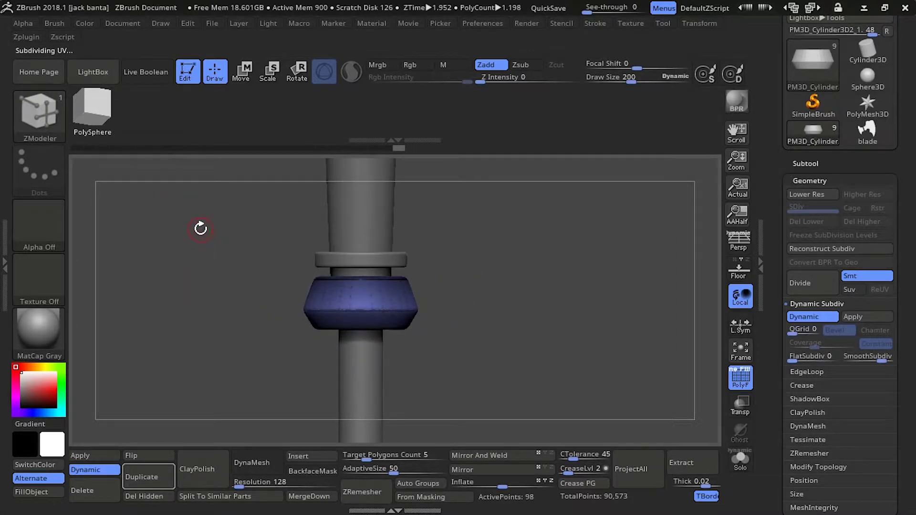
pyautogui.hotkey('shift', 'z')
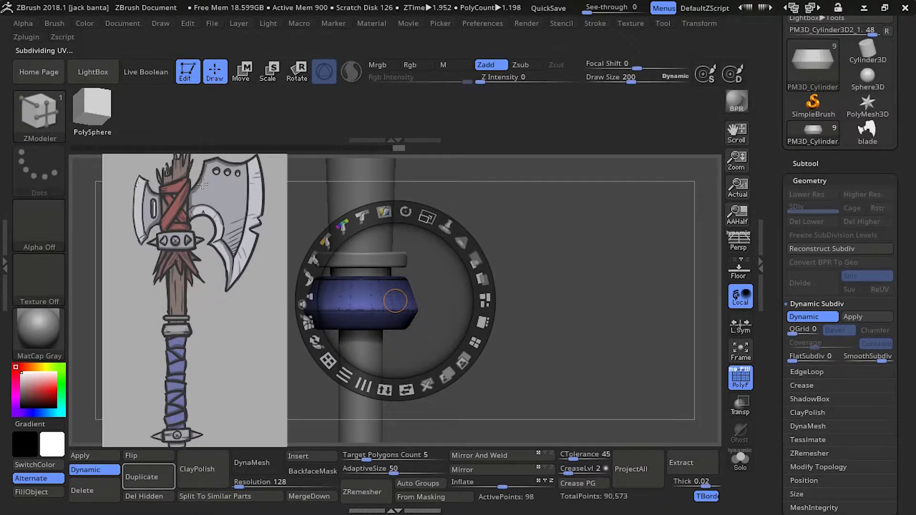
# Step: Dismiss the reference, select the lower ring, and choose ZModeler's Insert Single EdgeLoop action
pyautogui.press('z')
pyautogui.keyDown('alt'); pyautogui.moveTo(303, 207); pyautogui.dragTo(344, 194); pyautogui.keyUp('alt')
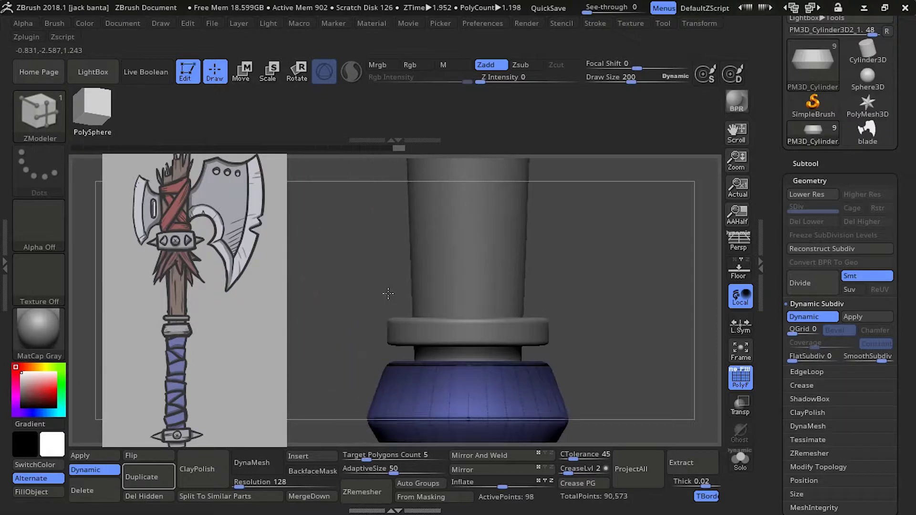
pyautogui.press('b')
pyautogui.press('z')
pyautogui.press('m')
pyautogui.keyDown('alt'); pyautogui.click(432, 329); pyautogui.keyUp('alt')
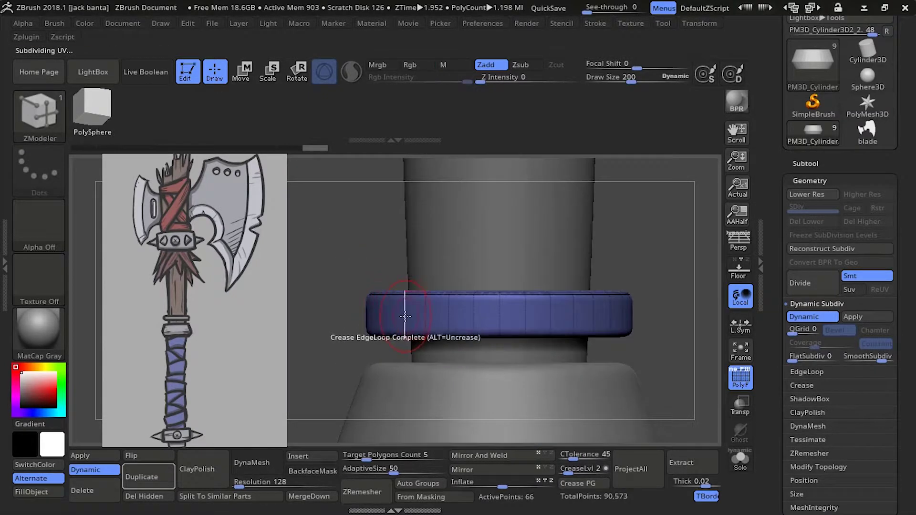
pyautogui.press('space')
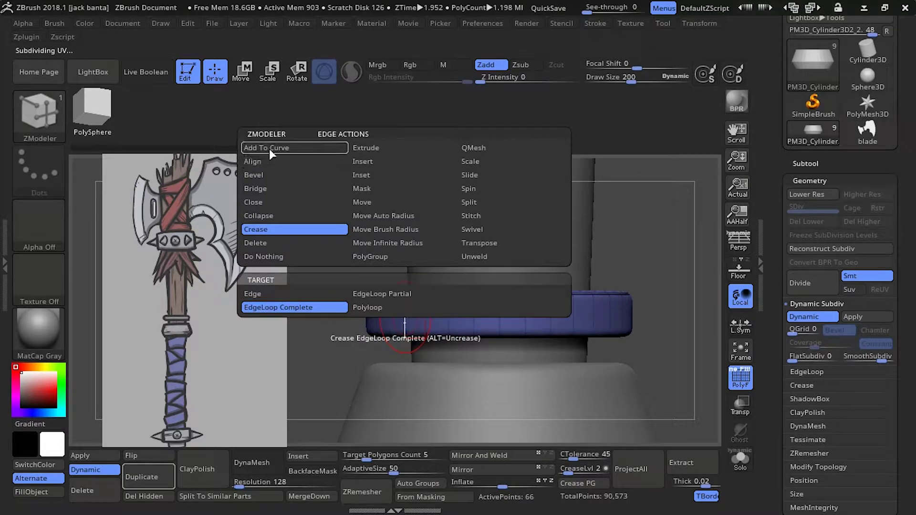
pyautogui.click(355, 161)
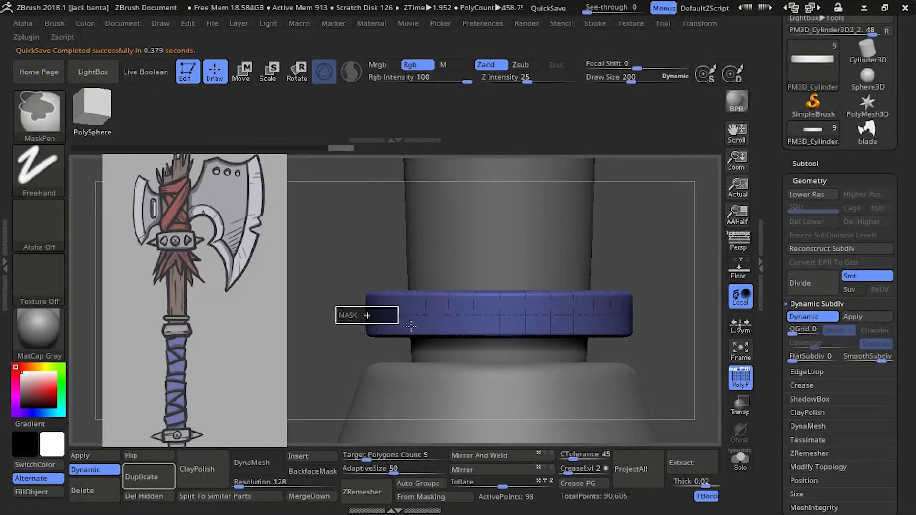
# Step: Insert a middle edge loop in the thin blue ring and begin scaling it outward
pyautogui.moveTo(338, 313); pyautogui.dragTo(664, 321)
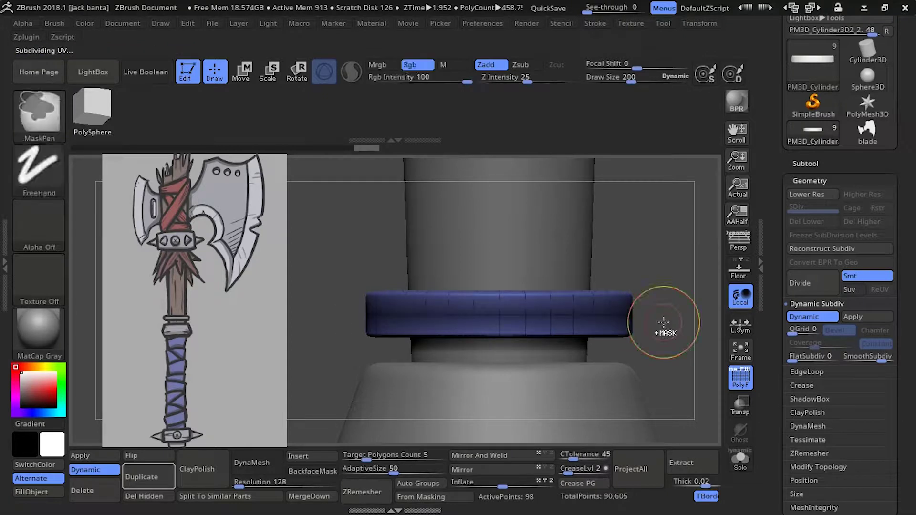
pyautogui.click(275, 74)
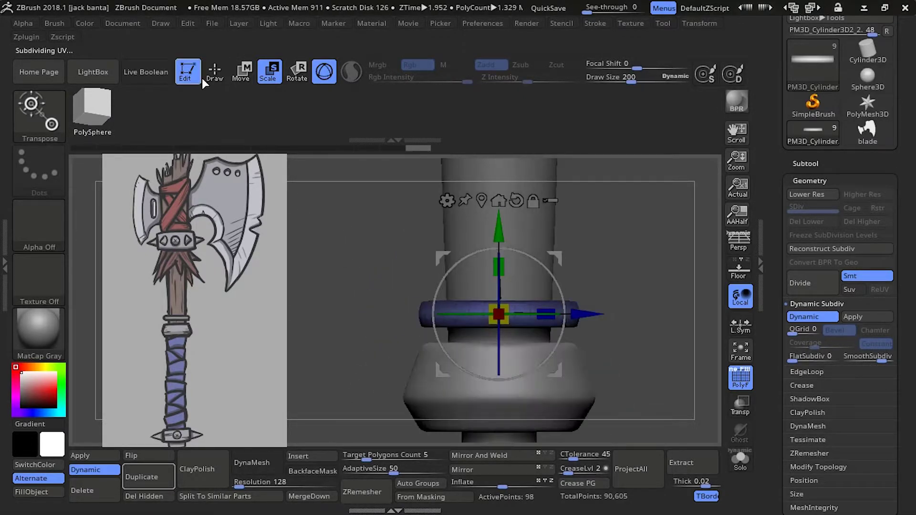
# Step: Return to ZModeler and insert a single edge loop around the wide lower collar ring
pyautogui.press('q')
pyautogui.press('b')
pyautogui.press('z')
pyautogui.press('m')
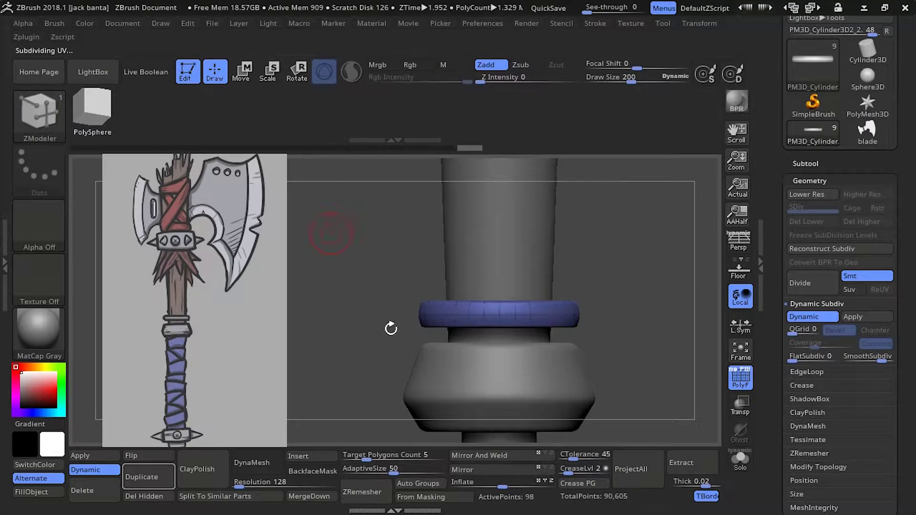
pyautogui.keyDown('alt'); pyautogui.moveTo(354, 397); pyautogui.dragTo(388, 380); pyautogui.keyUp('alt')
pyautogui.moveTo(392, 412)
pyautogui.keyDown('alt'); pyautogui.mouseDown()
pyautogui.moveTo(356, 391)
pyautogui.moveTo(367, 235)
pyautogui.moveTo(413, 323)
pyautogui.moveTo(415, 251)
pyautogui.mouseUp(); pyautogui.keyUp('alt')
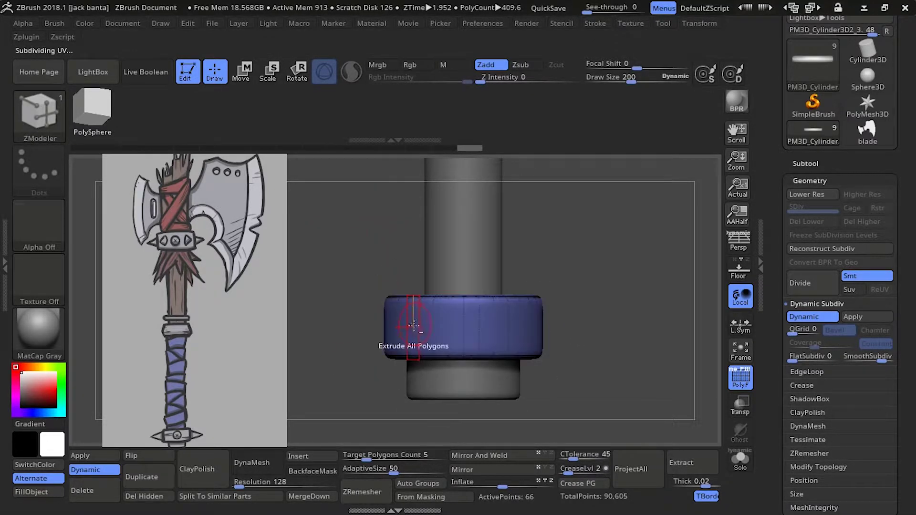
pyautogui.press('space')
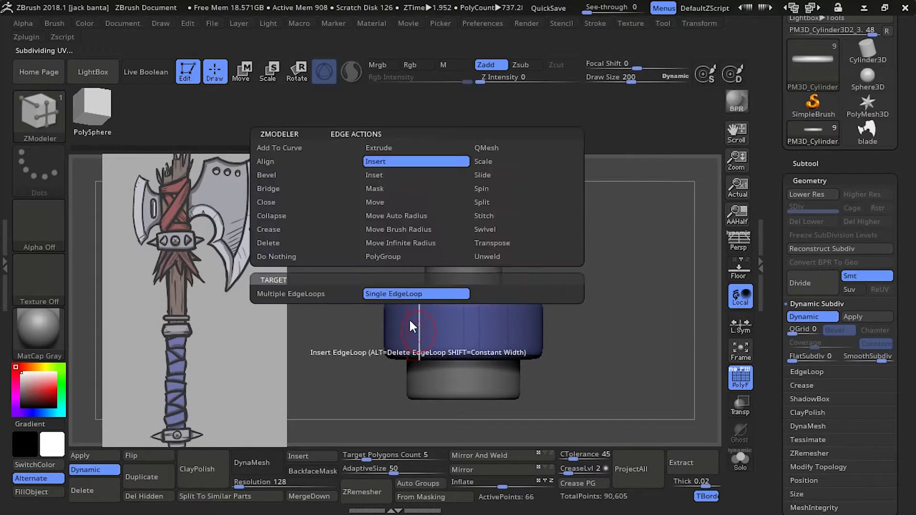
pyautogui.click(420, 327)
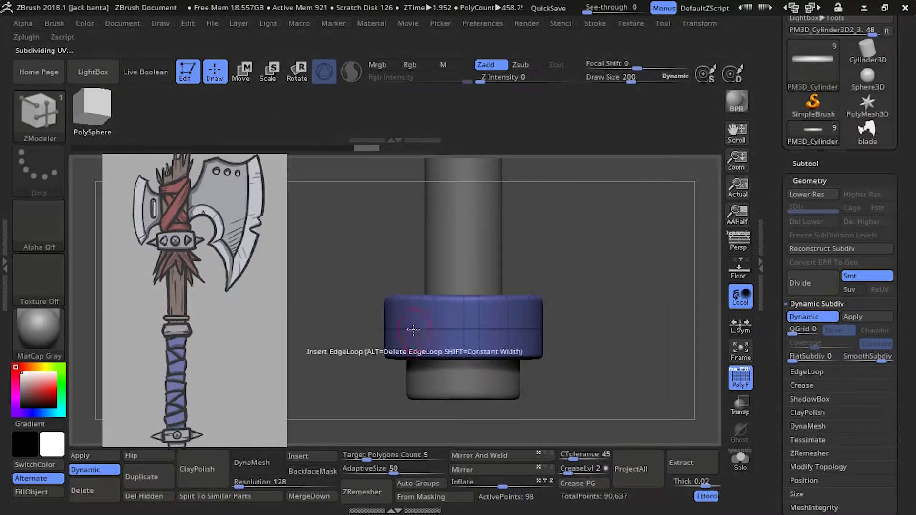
# Step: Mask part of the collar ring with two Ctrl-drag marquees
pyautogui.press('ctrl')
pyautogui.keyDown('ctrl'); pyautogui.moveTo(333, 222); pyautogui.dragTo(566, 316); pyautogui.keyUp('ctrl')
pyautogui.keyDown('ctrl'); pyautogui.moveTo(578, 425); pyautogui.dragTo(306, 338); pyautogui.keyUp('ctrl')
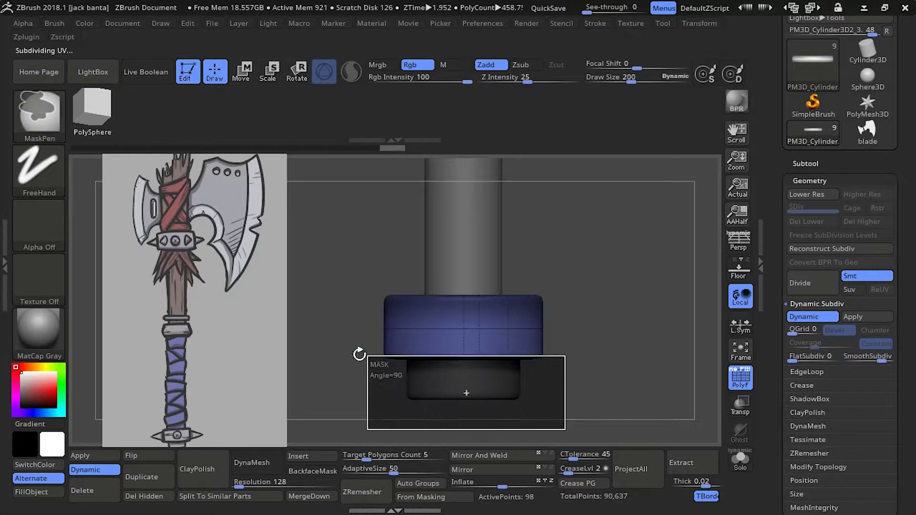
pyautogui.click(268, 70)
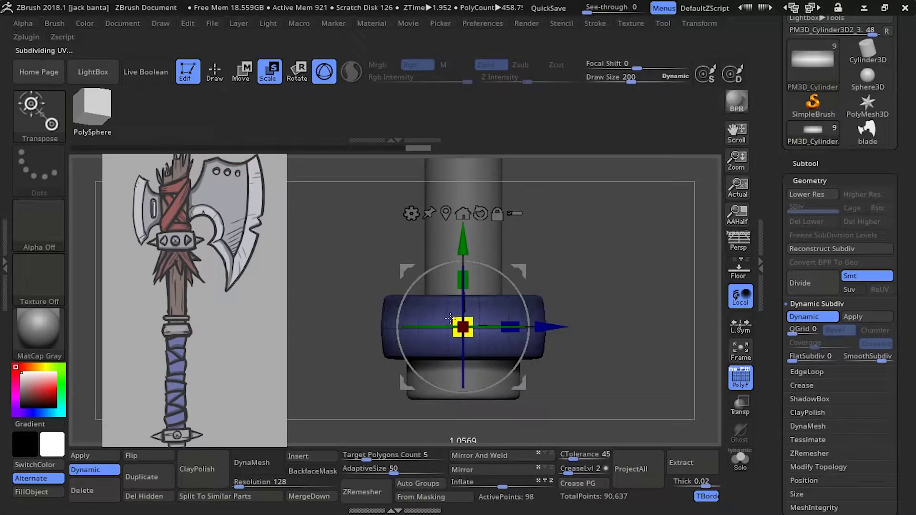
# Step: Scale the collar's middle loop outward, then select the 66-point ring below the blade
pyautogui.keyDown('ctrl'); pyautogui.click(451, 317); pyautogui.keyUp('ctrl')
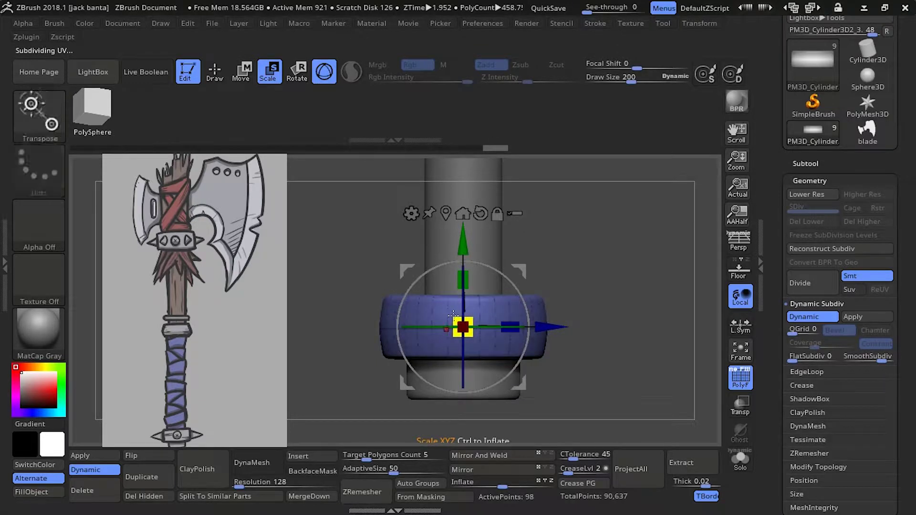
pyautogui.moveTo(301, 156)
pyautogui.keyDown('alt'); pyautogui.mouseDown()
pyautogui.moveTo(334, 297)
pyautogui.moveTo(347, 245)
pyautogui.moveTo(407, 355)
pyautogui.mouseUp(); pyautogui.keyUp('alt')
pyautogui.keyDown('alt'); pyautogui.click(406, 355); pyautogui.keyUp('alt')
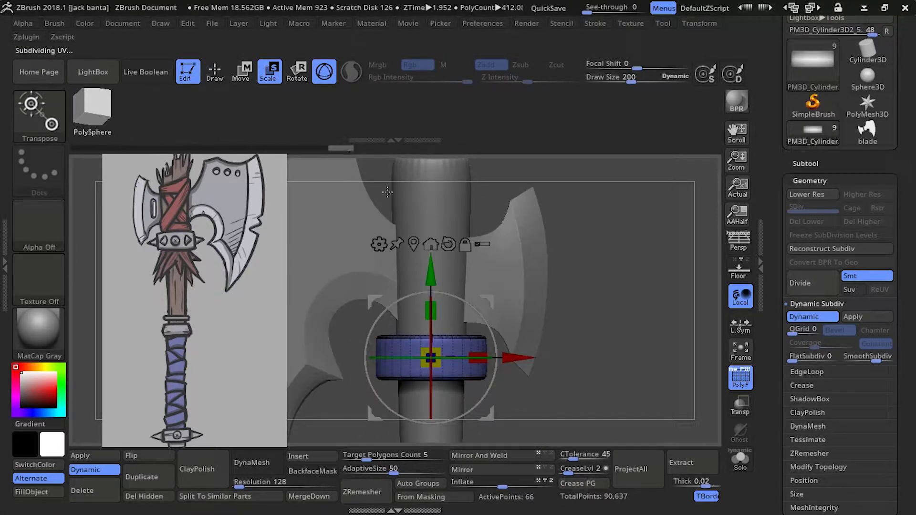
pyautogui.click(219, 73)
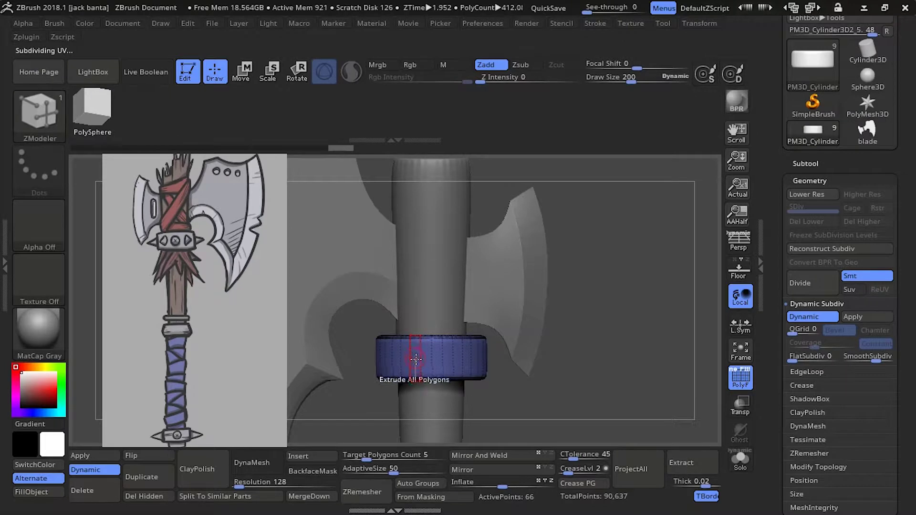
# Step: Mask the ring below the blade and move it slightly down the handle with Transpose
pyautogui.keyDown('ctrl'); pyautogui.moveTo(611, 261); pyautogui.dragTo(320, 348); pyautogui.keyUp('ctrl')
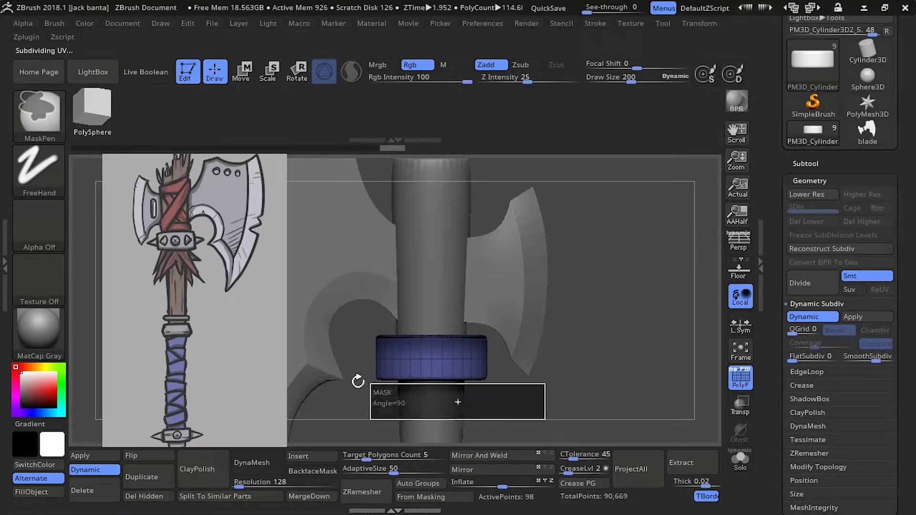
pyautogui.click(270, 74)
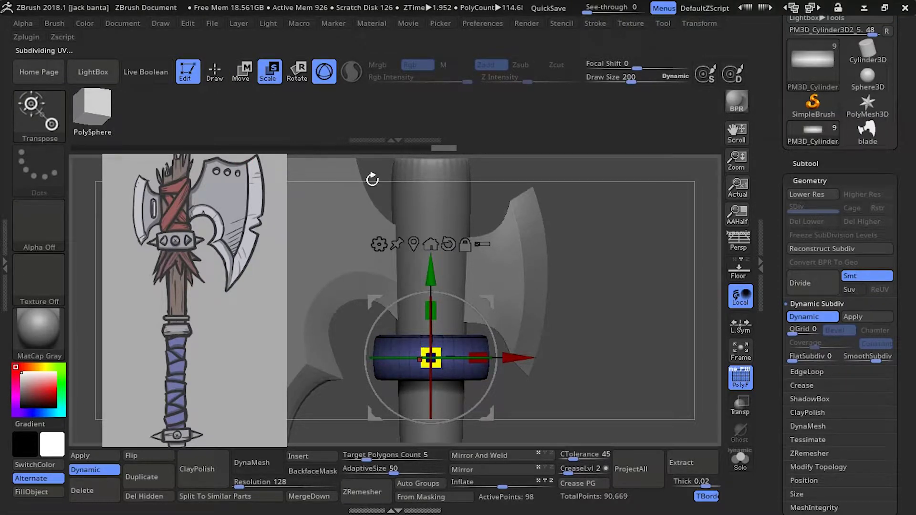
pyautogui.moveTo(471, 193); pyautogui.dragTo(340, 201)
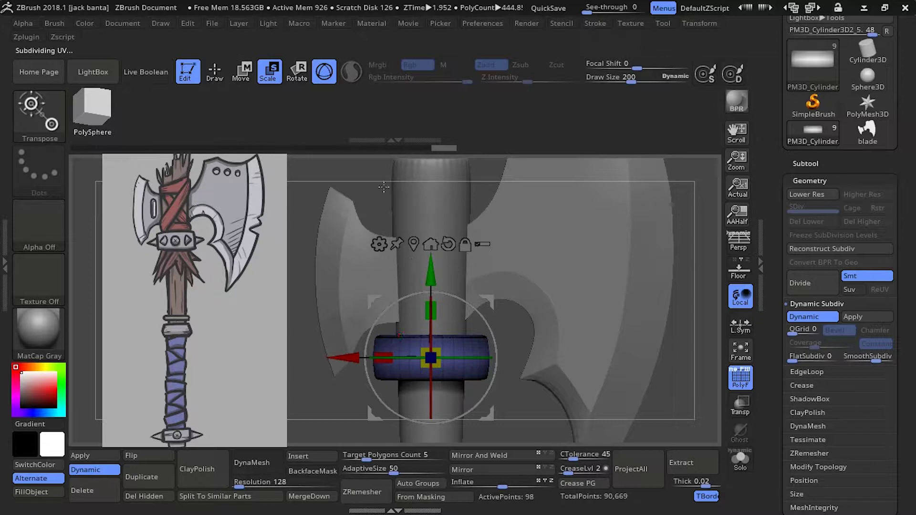
pyautogui.moveTo(429, 272); pyautogui.dragTo(432, 282)
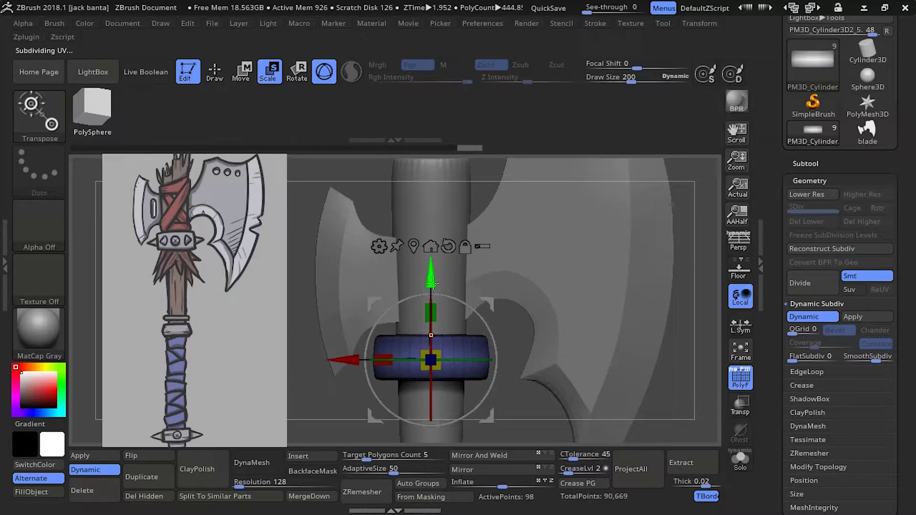
pyautogui.moveTo(432, 283); pyautogui.dragTo(432, 258)
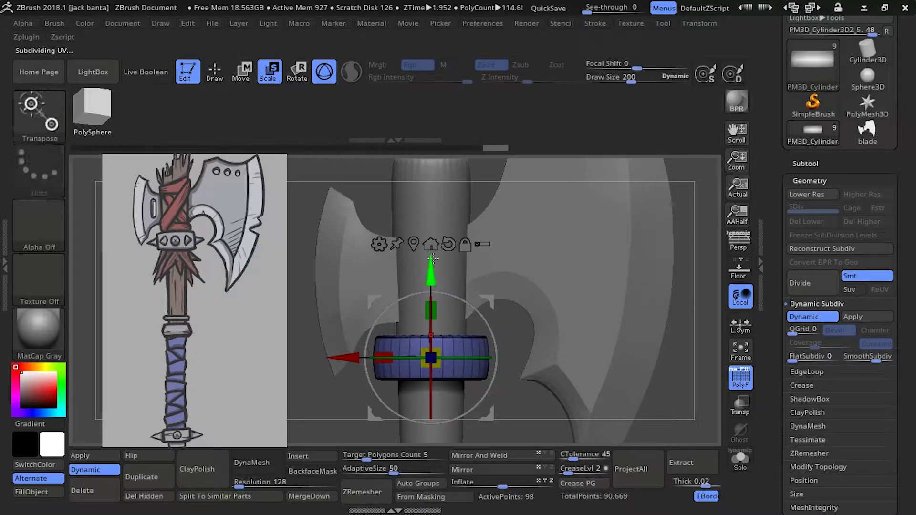
pyautogui.moveTo(430, 271); pyautogui.dragTo(430, 279)
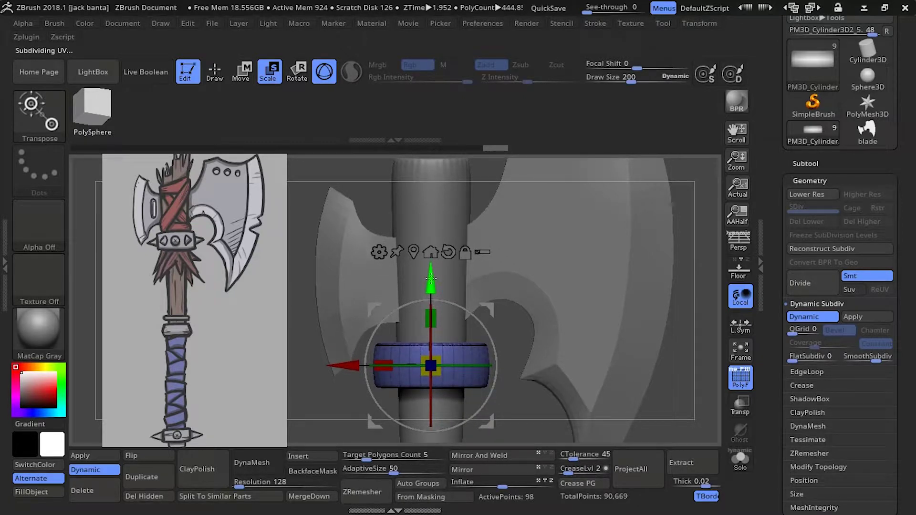
pyautogui.moveTo(430, 278); pyautogui.dragTo(430, 284)
# Step: Frame the axe and orbit and zoom in on the lower collar of the shaft
pyautogui.press('f')
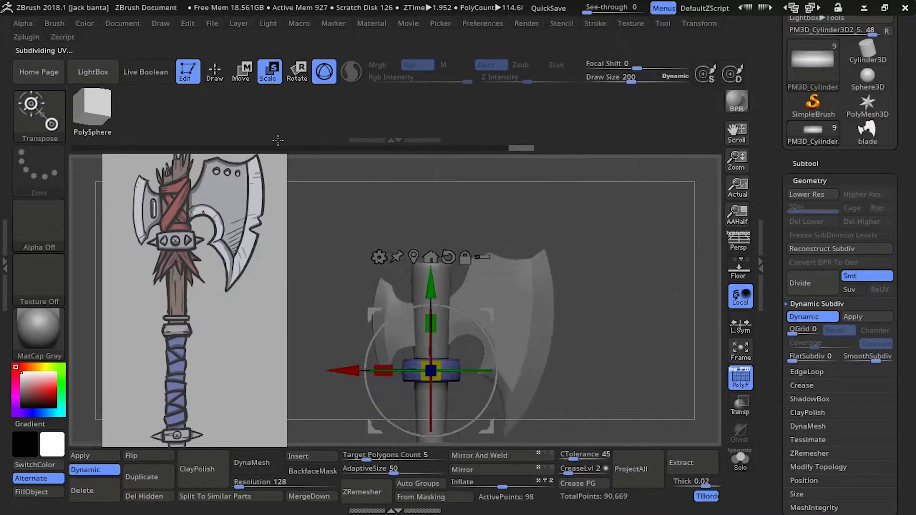
pyautogui.moveTo(363, 216); pyautogui.dragTo(408, 227)
pyautogui.moveTo(448, 397); pyautogui.dragTo(539, 367)
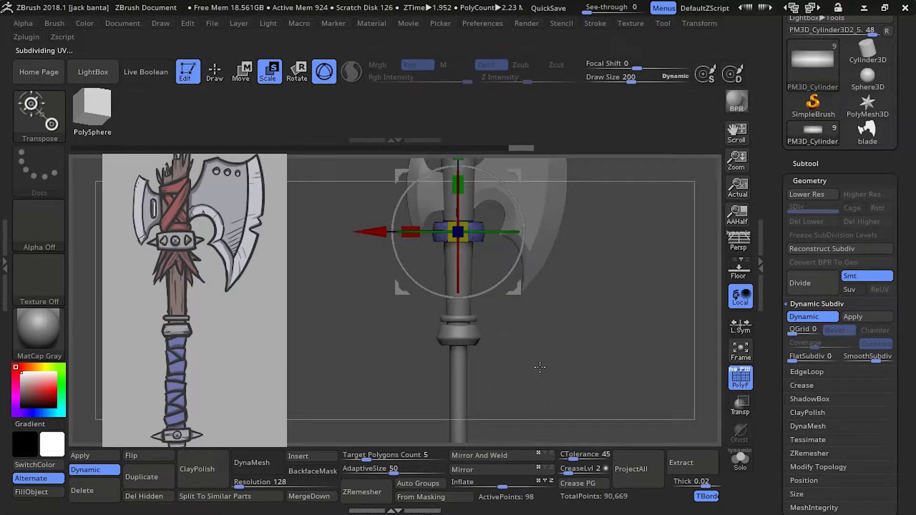
pyautogui.moveTo(539, 368)
pyautogui.mouseDown()
pyautogui.moveTo(546, 382)
pyautogui.moveTo(357, 376)
pyautogui.moveTo(194, 40)
pyautogui.mouseUp()
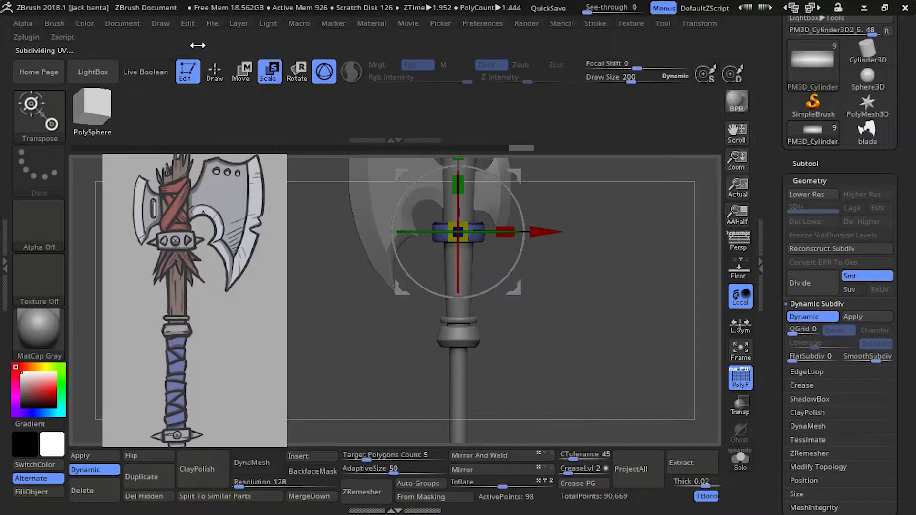
pyautogui.moveTo(360, 335)
pyautogui.keyDown('alt'); pyautogui.mouseDown()
pyautogui.moveTo(349, 259)
pyautogui.moveTo(264, 279)
pyautogui.mouseUp(); pyautogui.keyUp('alt')
pyautogui.keyDown('alt'); pyautogui.moveTo(312, 234); pyautogui.dragTo(334, 348); pyautogui.keyUp('alt')
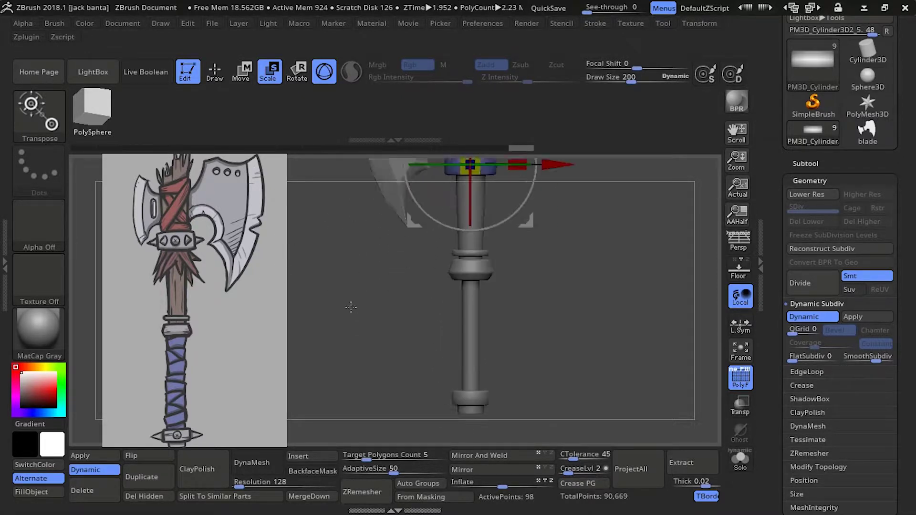
pyautogui.click(218, 73)
pyautogui.moveTo(345, 301)
pyautogui.keyDown('alt'); pyautogui.mouseDown()
pyautogui.moveTo(338, 254)
pyautogui.moveTo(380, 386)
pyautogui.moveTo(426, 353)
pyautogui.mouseUp(); pyautogui.keyUp('alt')
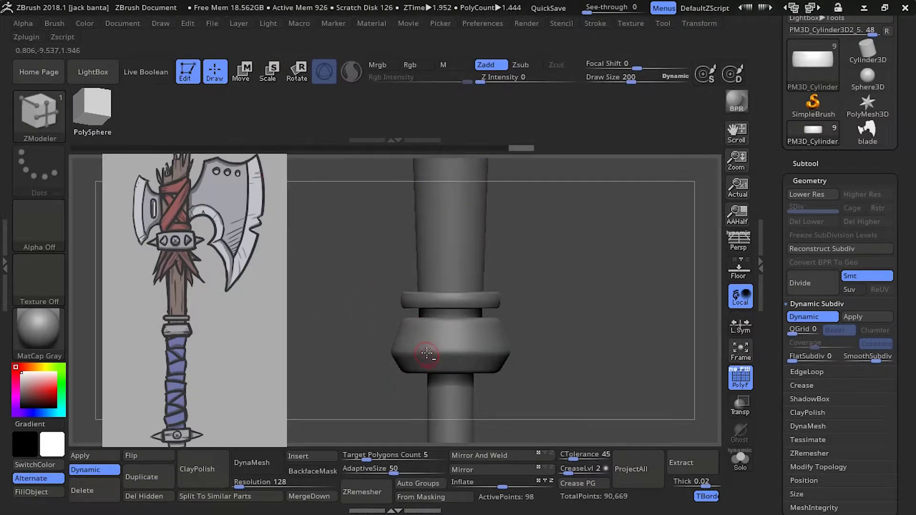
# Step: Select the lower collar, apply its Dynamic Subdiv and turn PolyF off
pyautogui.click(428, 346)
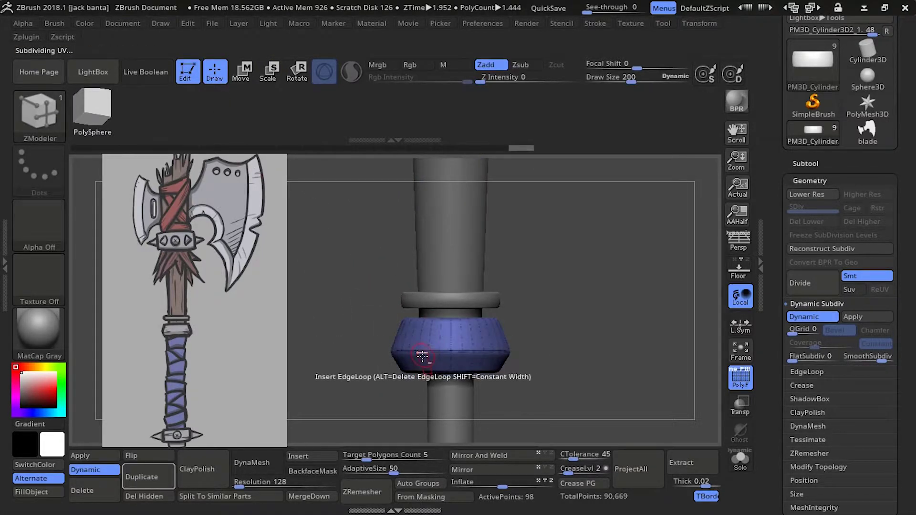
pyautogui.click(851, 316)
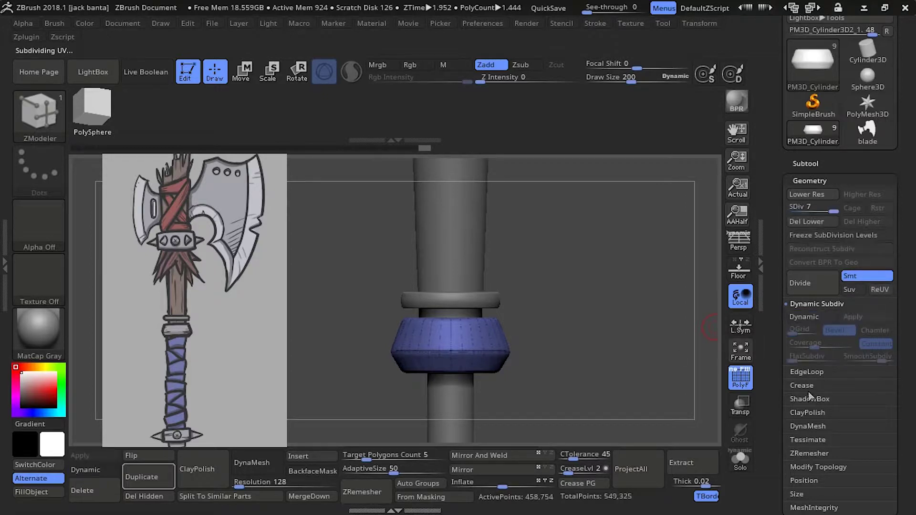
pyautogui.click(740, 381)
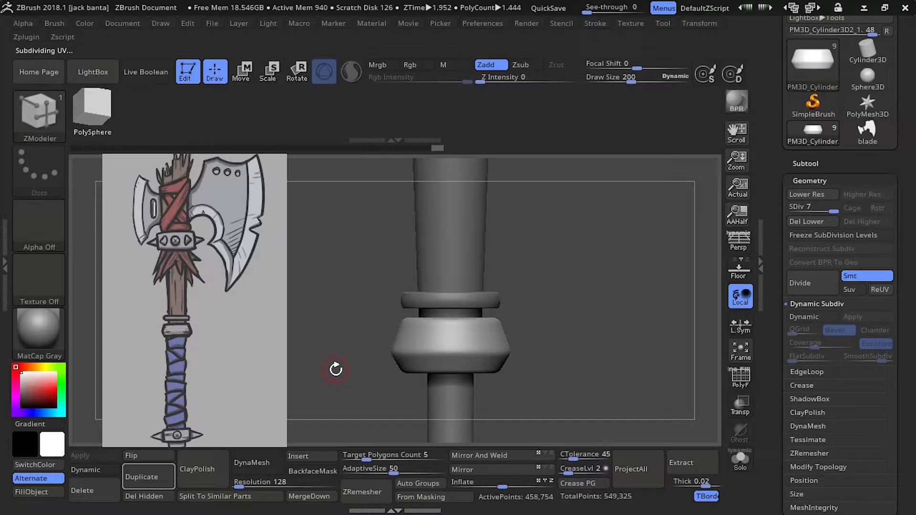
# Step: Load the TrimDynamic brush and view the handle at an angle
pyautogui.press('b')
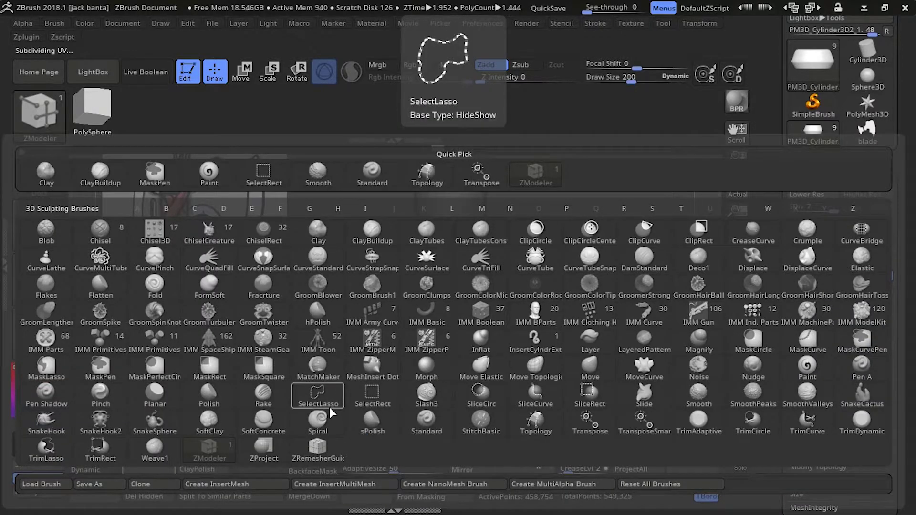
pyautogui.press('t')
pyautogui.press('d')
pyautogui.moveTo(337, 343)
pyautogui.mouseDown()
pyautogui.moveTo(329, 362)
pyautogui.moveTo(359, 364)
pyautogui.moveTo(500, 283)
pyautogui.moveTo(479, 299)
pyautogui.mouseUp()
pyautogui.press('n')
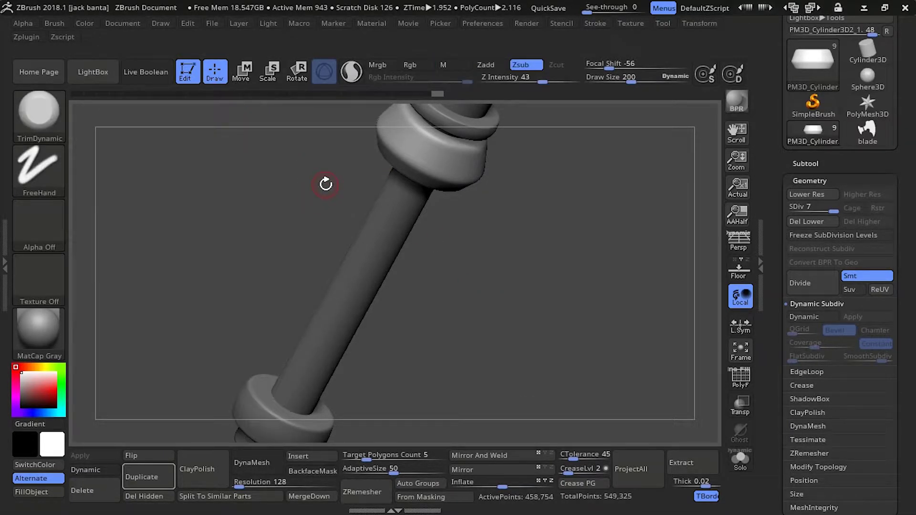
# Step: Raise the TrimDynamic Draw Size to 252 and trim a first chip into the collar edge
pyautogui.moveTo(324, 171)
pyautogui.mouseDown()
pyautogui.moveTo(316, 276)
pyautogui.moveTo(282, 210)
pyautogui.moveTo(276, 258)
pyautogui.mouseUp()
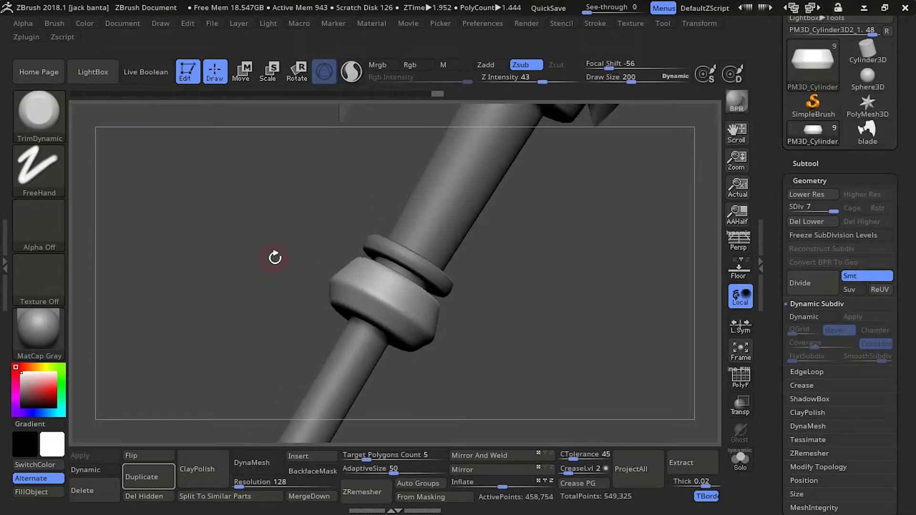
pyautogui.press(']')
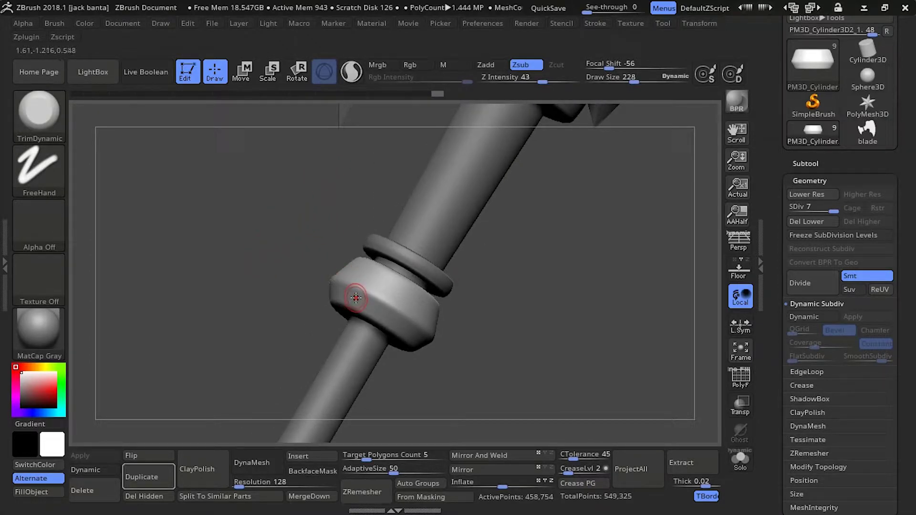
pyautogui.press(']')
pyautogui.click(349, 287)
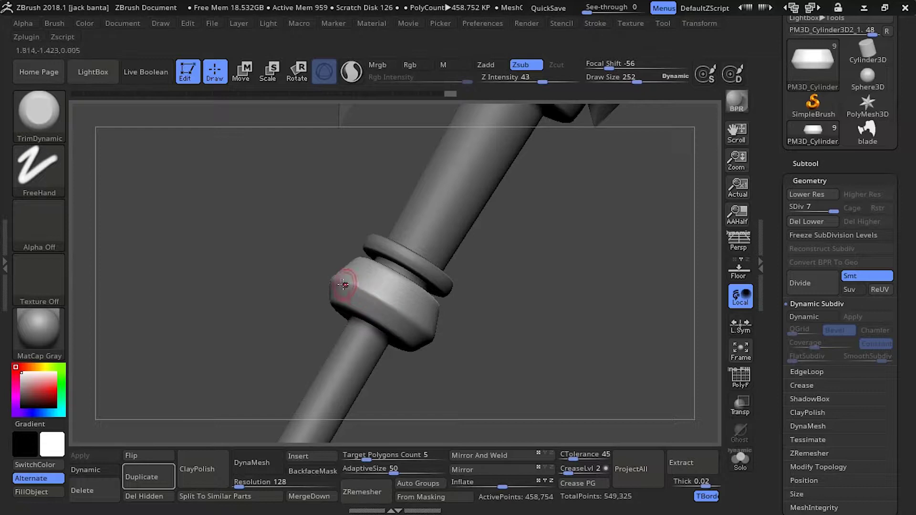
pyautogui.hotkey('ctrl', 'shift', 'z')
pyautogui.hotkey('ctrl', 'shift', 'z')
pyautogui.moveTo(439, 387); pyautogui.dragTo(387, 304)
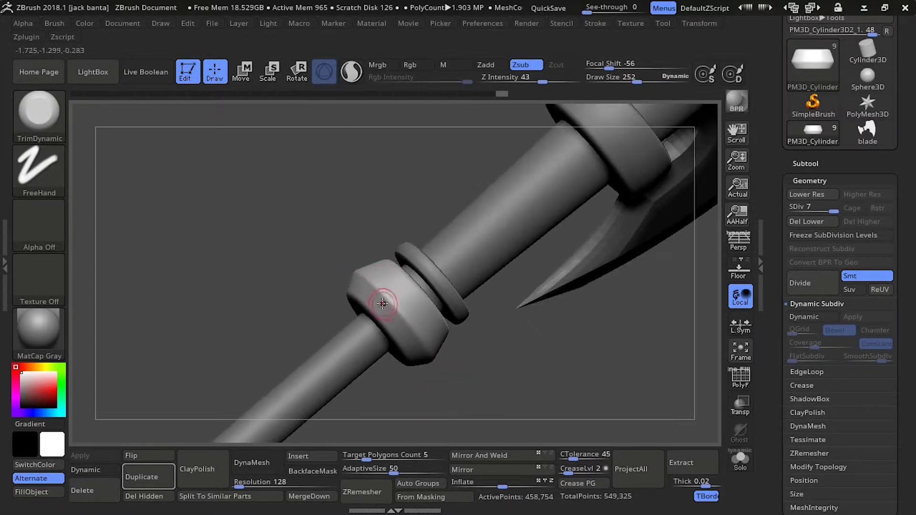
pyautogui.moveTo(439, 390); pyautogui.dragTo(391, 306)
pyautogui.moveTo(439, 396); pyautogui.dragTo(399, 308)
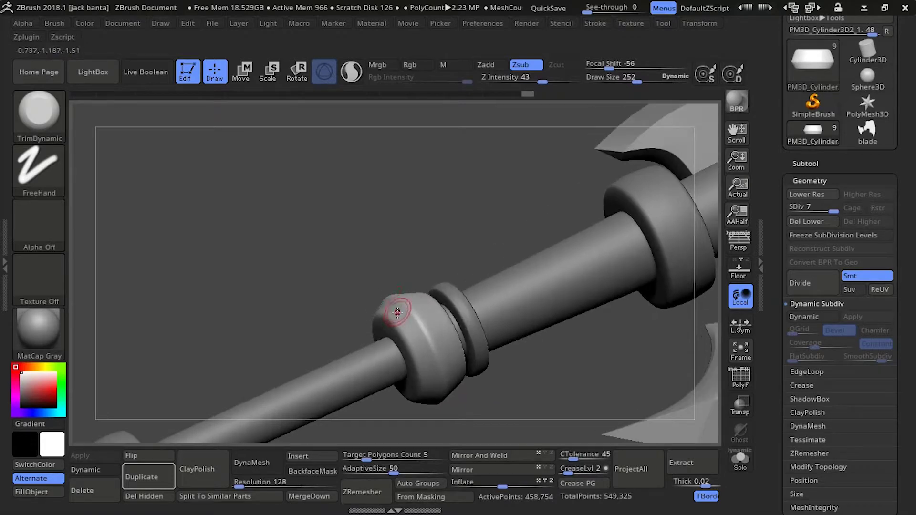
pyautogui.moveTo(428, 355)
pyautogui.mouseDown()
pyautogui.moveTo(386, 195)
pyautogui.moveTo(419, 244)
pyautogui.moveTo(414, 265)
pyautogui.moveTo(351, 239)
pyautogui.moveTo(415, 256)
pyautogui.moveTo(415, 212)
pyautogui.mouseUp()
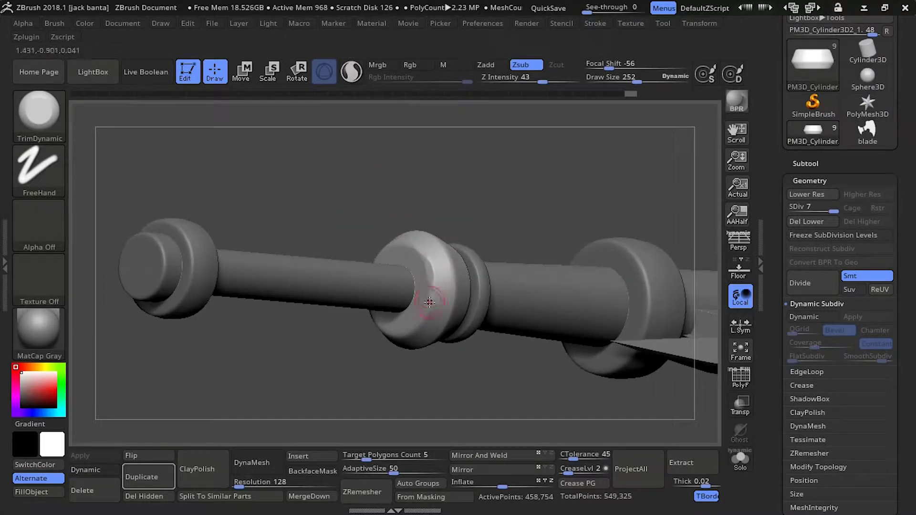
# Step: Orbit around the collar and trim two more chips into its rim
pyautogui.moveTo(425, 318); pyautogui.dragTo(361, 208)
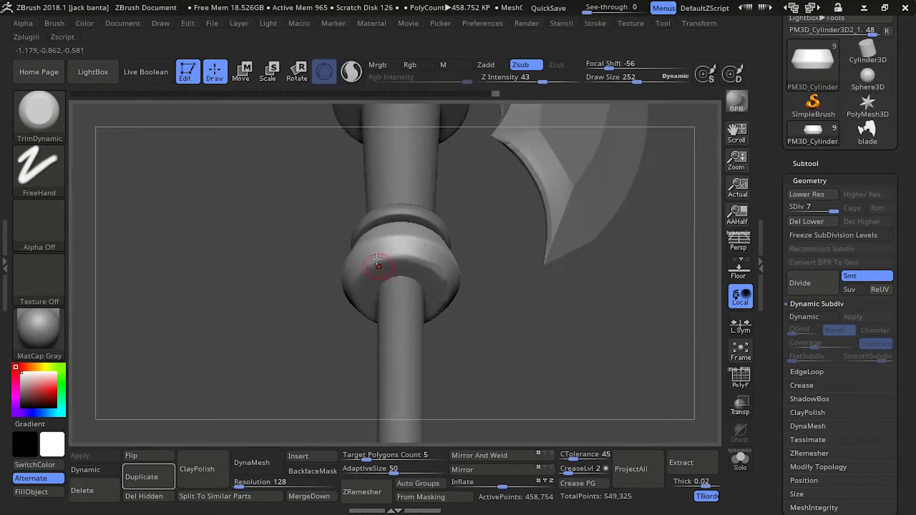
pyautogui.keyDown('alt'); pyautogui.click(367, 268); pyautogui.keyUp('alt')
pyautogui.moveTo(339, 341)
pyautogui.mouseDown()
pyautogui.moveTo(377, 317)
pyautogui.moveTo(354, 239)
pyautogui.mouseUp()
pyautogui.keyDown('alt'); pyautogui.click(374, 241); pyautogui.keyUp('alt')
pyautogui.moveTo(374, 163); pyautogui.dragTo(412, 223)
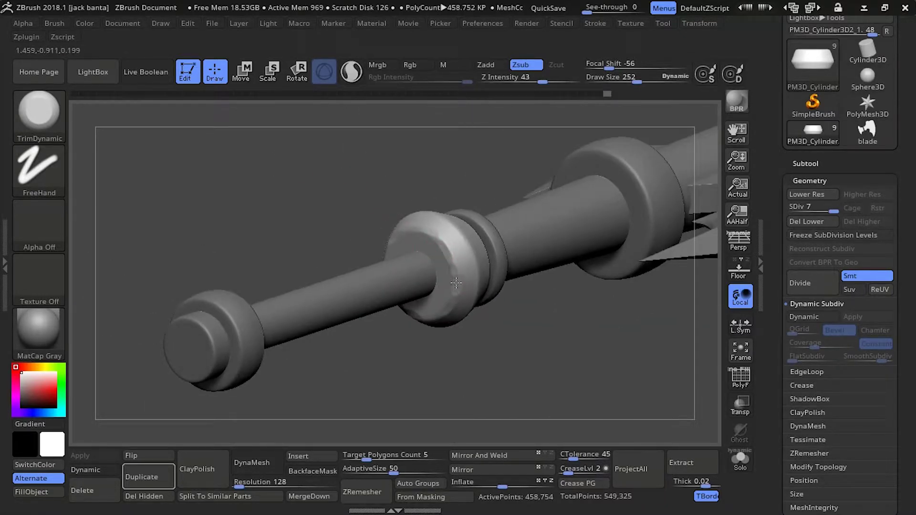
pyautogui.moveTo(376, 180); pyautogui.dragTo(460, 225)
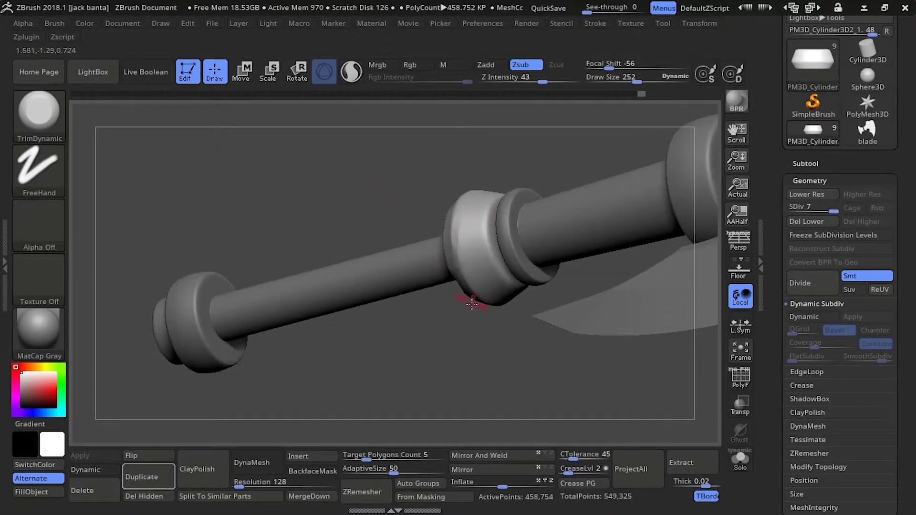
pyautogui.moveTo(472, 303); pyautogui.dragTo(385, 102)
pyautogui.moveTo(419, 221)
pyautogui.mouseDown()
pyautogui.moveTo(368, 174)
pyautogui.moveTo(307, 144)
pyautogui.moveTo(294, 225)
pyautogui.mouseUp()
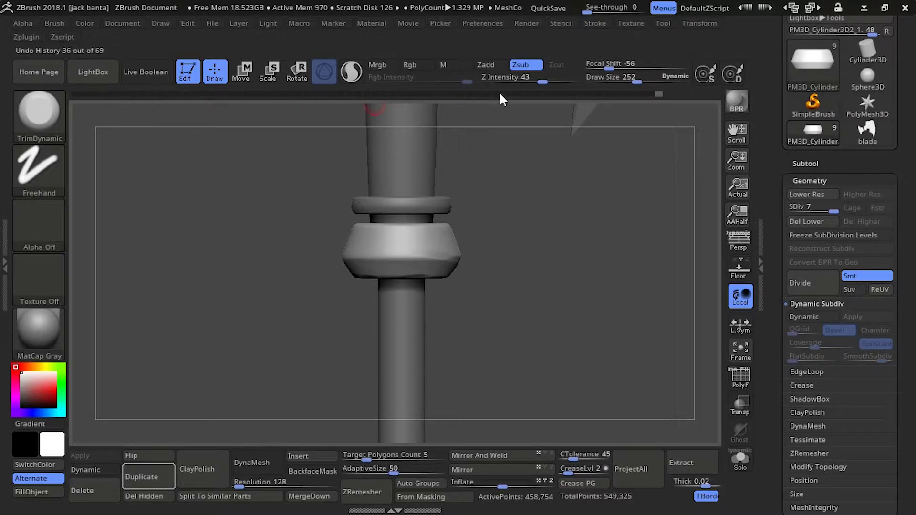
# Step: Undo three collar strokes, try SDiv 8, drop back to SDiv 7 and reselect TrimDynamic
pyautogui.hotkey('ctrl', 'z')
pyautogui.hotkey('ctrl', 'z')
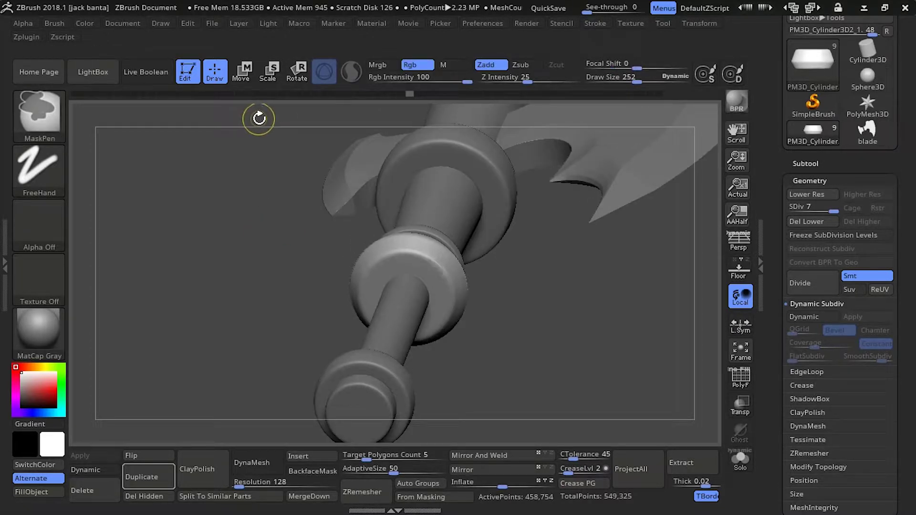
pyautogui.hotkey('ctrl', 'z')
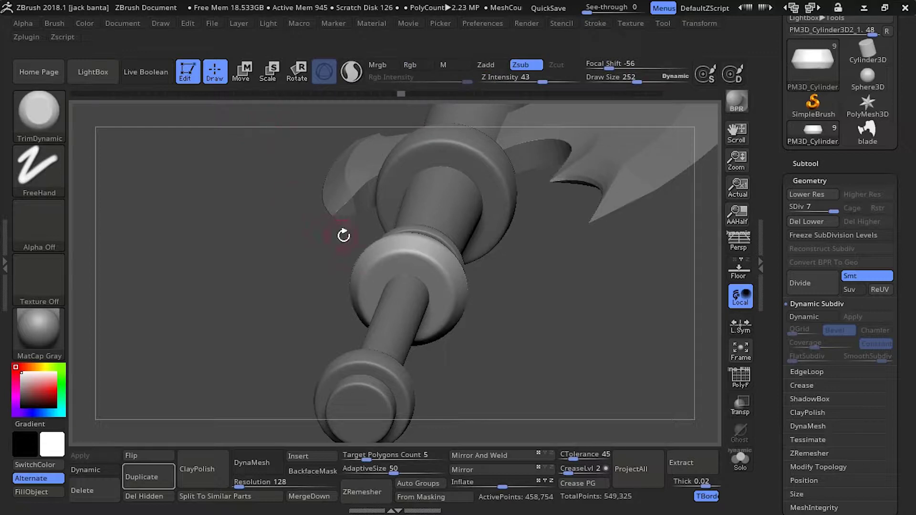
pyautogui.hotkey('ctrl', 'z')
pyautogui.hotkey('ctrl', 'z')
pyautogui.hotkey('ctrl', 'z')
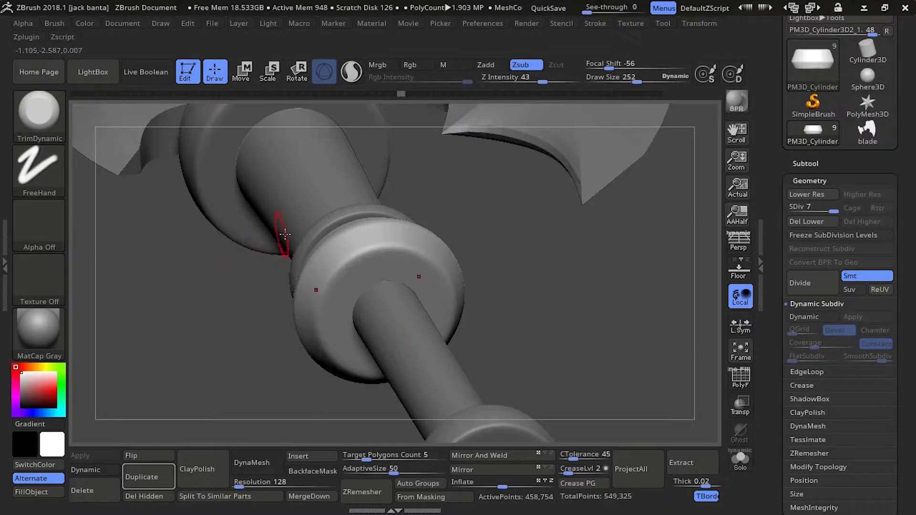
pyautogui.hotkey('ctrl', 'd')
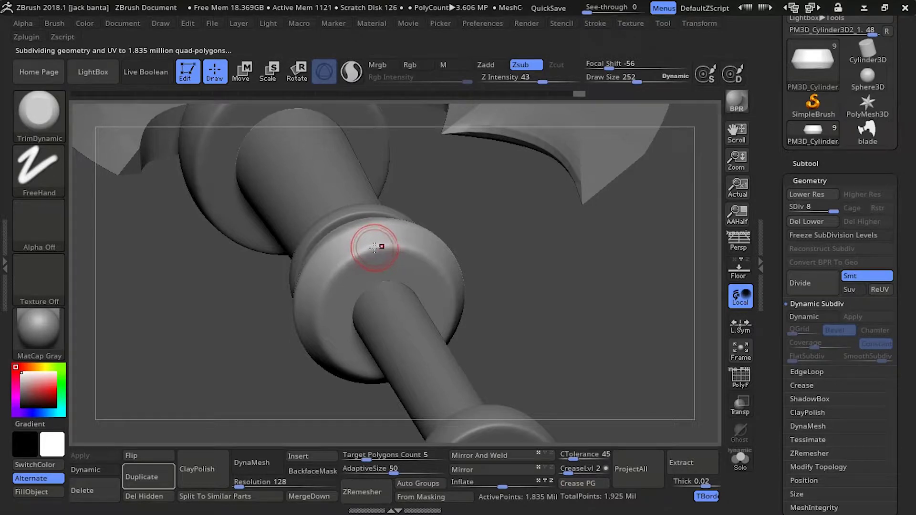
pyautogui.hotkey('shift', 'd')
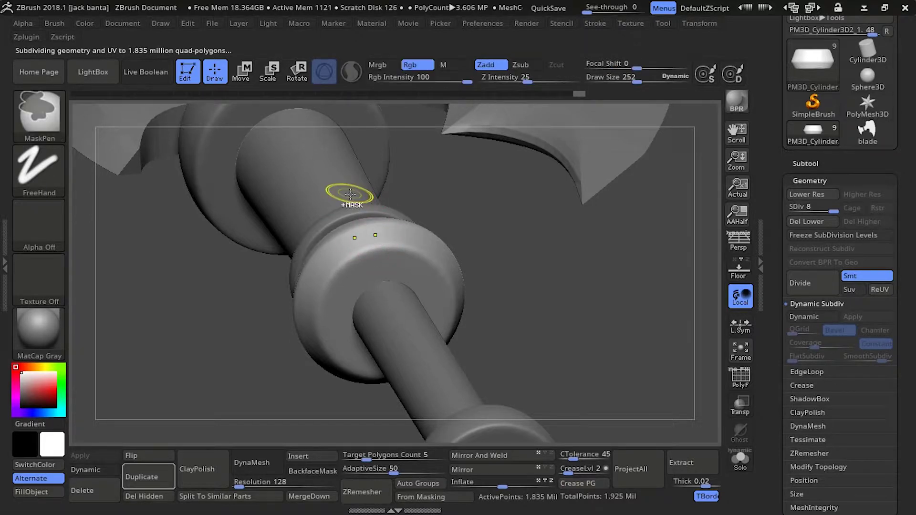
pyautogui.press('b')
pyautogui.press('t')
pyautogui.press('d')
# Step: Orbit and zoom out around the collar ring, briefly toggling mask painting
pyautogui.moveTo(256, 331)
pyautogui.mouseDown()
pyautogui.moveTo(340, 262)
pyautogui.moveTo(205, 344)
pyautogui.mouseUp()
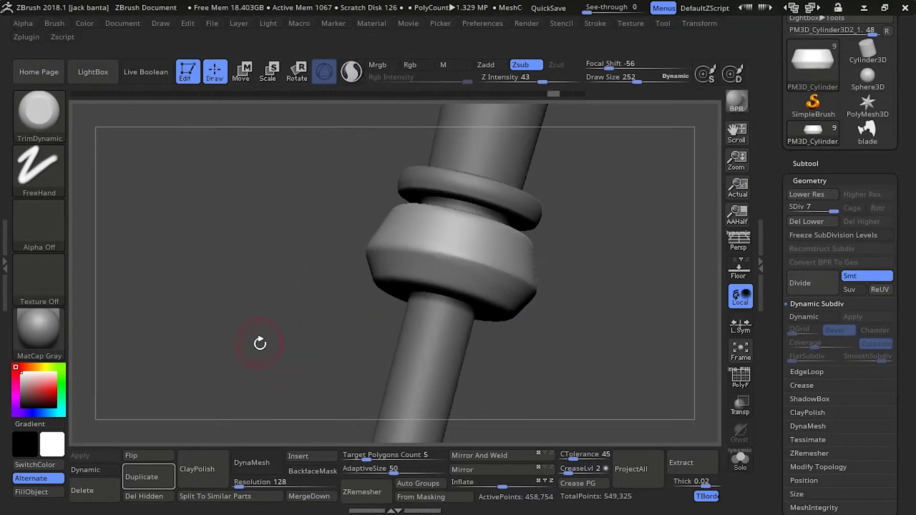
pyautogui.press('ctrl')
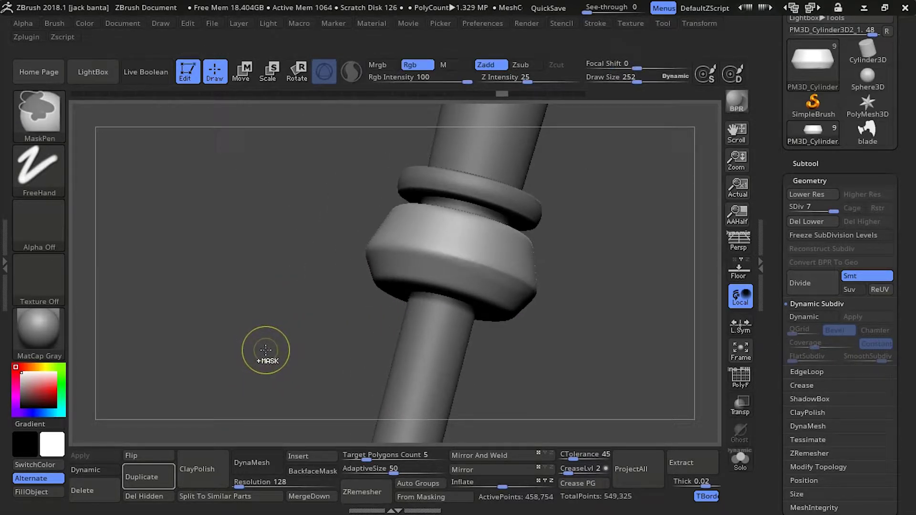
pyautogui.moveTo(266, 349)
pyautogui.mouseDown()
pyautogui.moveTo(282, 237)
pyautogui.moveTo(266, 329)
pyautogui.moveTo(389, 285)
pyautogui.mouseUp()
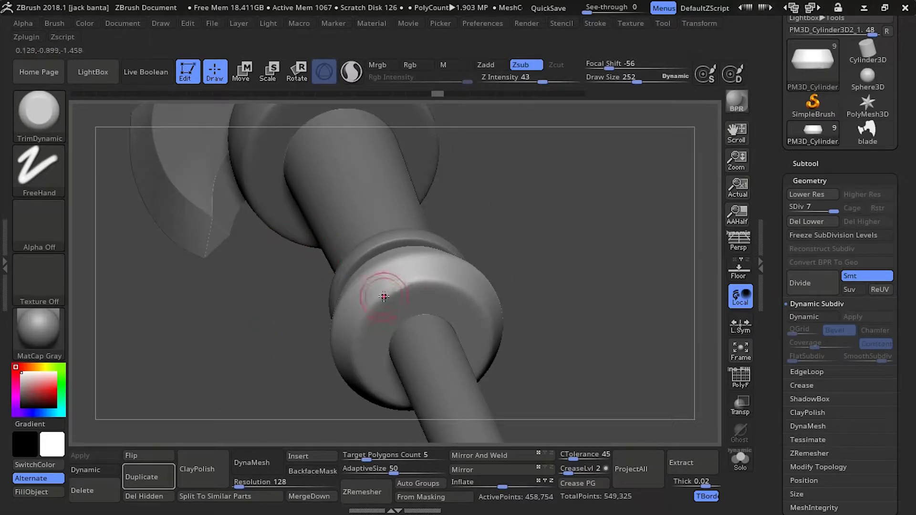
pyautogui.press('ctrl')
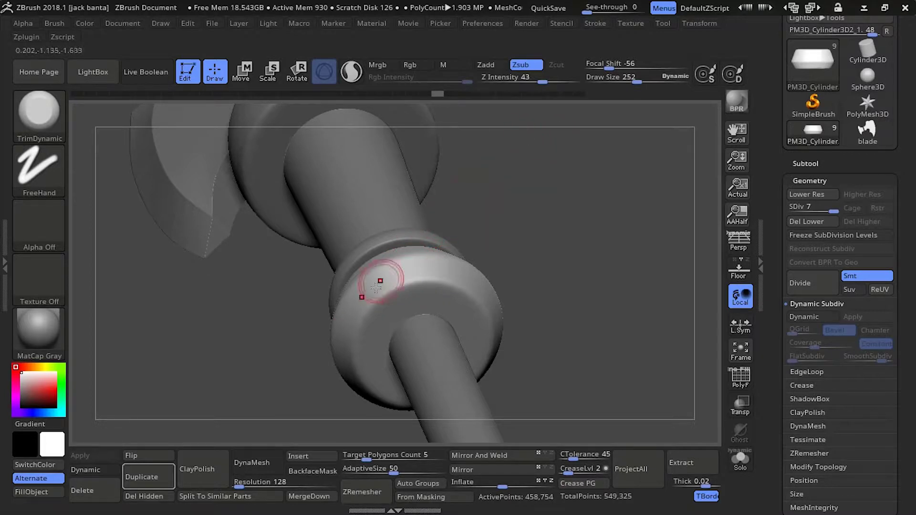
pyautogui.moveTo(358, 310)
pyautogui.mouseDown()
pyautogui.moveTo(243, 210)
pyautogui.moveTo(388, 300)
pyautogui.mouseUp()
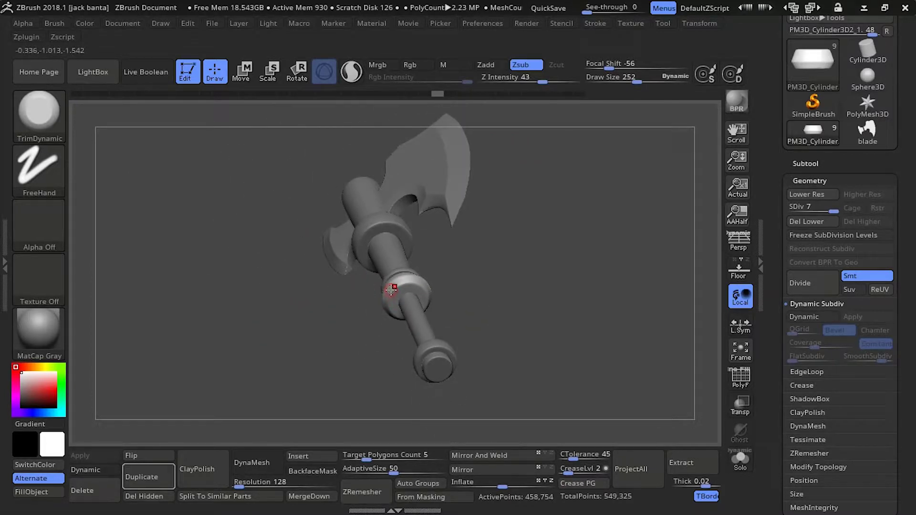
pyautogui.scroll(3, 363, 313)
pyautogui.scroll(1, 329, 364)
pyautogui.scroll(2, 323, 343)
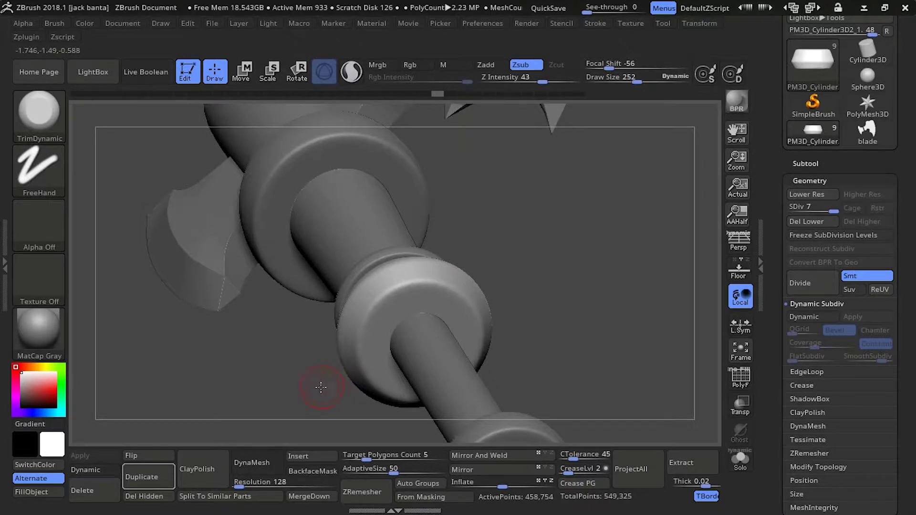
pyautogui.moveTo(322, 385); pyautogui.dragTo(319, 391)
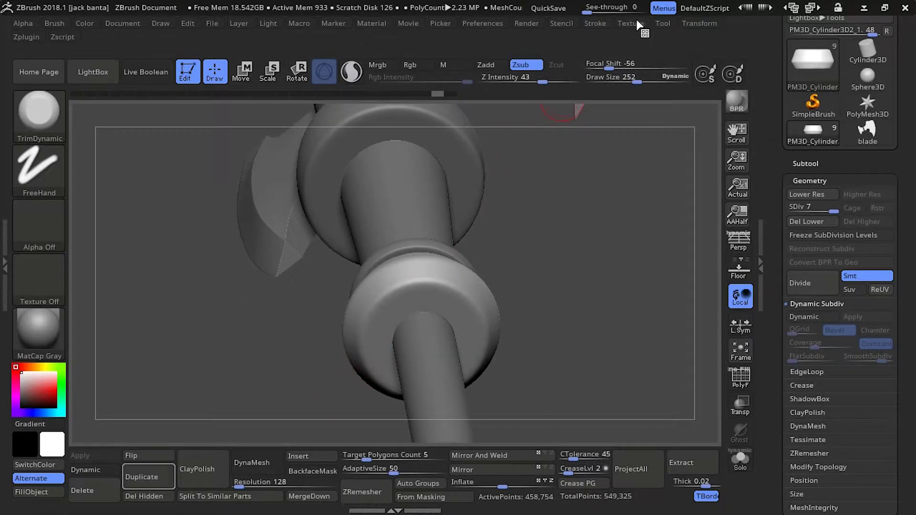
# Step: Re-angle the model, then trim small chips and wear into the collar rim
pyautogui.click(686, 25)
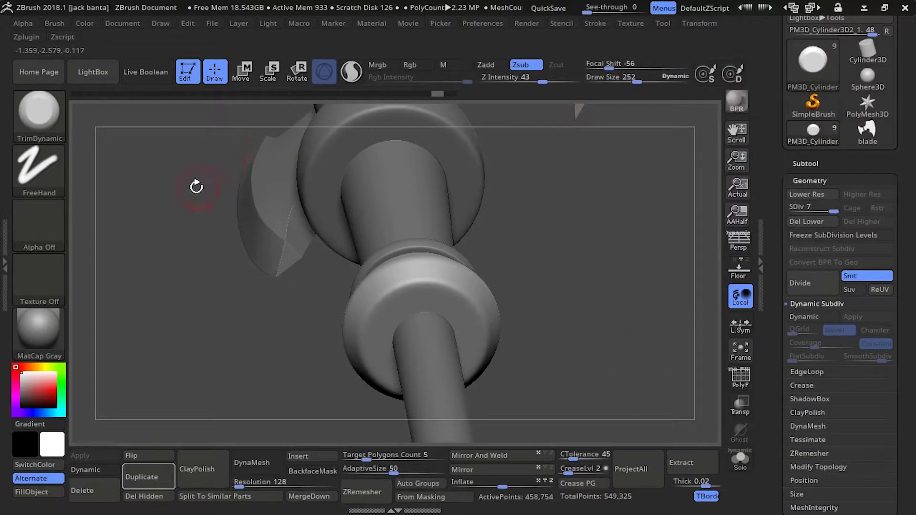
pyautogui.moveTo(191, 189)
pyautogui.mouseDown()
pyautogui.moveTo(198, 178)
pyautogui.moveTo(206, 196)
pyautogui.mouseUp()
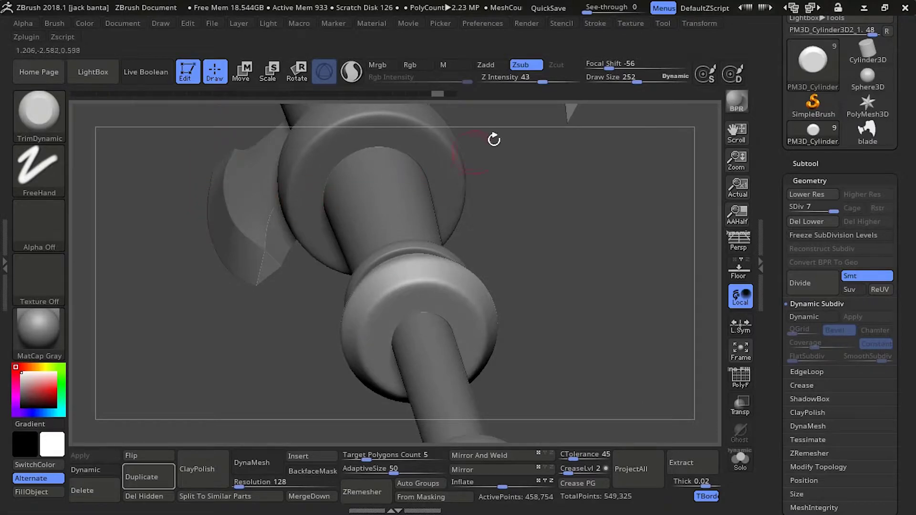
pyautogui.click(695, 22)
pyautogui.moveTo(485, 232); pyautogui.dragTo(446, 245)
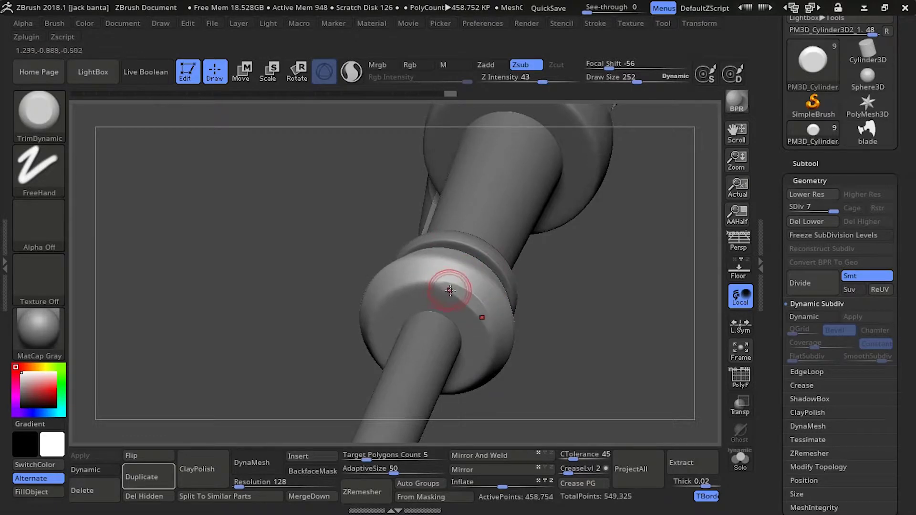
pyautogui.moveTo(389, 305); pyautogui.dragTo(369, 313)
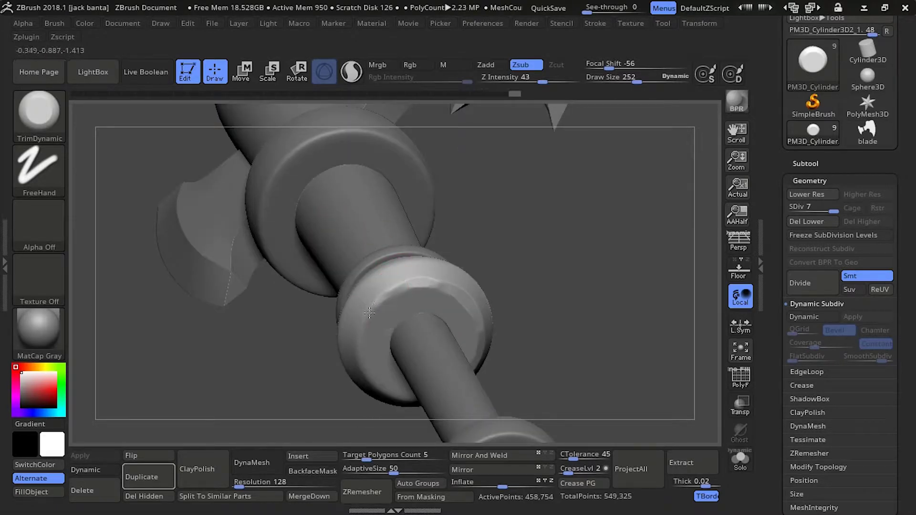
pyautogui.moveTo(360, 369); pyautogui.dragTo(367, 353)
pyautogui.moveTo(396, 306); pyautogui.dragTo(432, 276)
pyautogui.moveTo(481, 237); pyautogui.dragTo(347, 235)
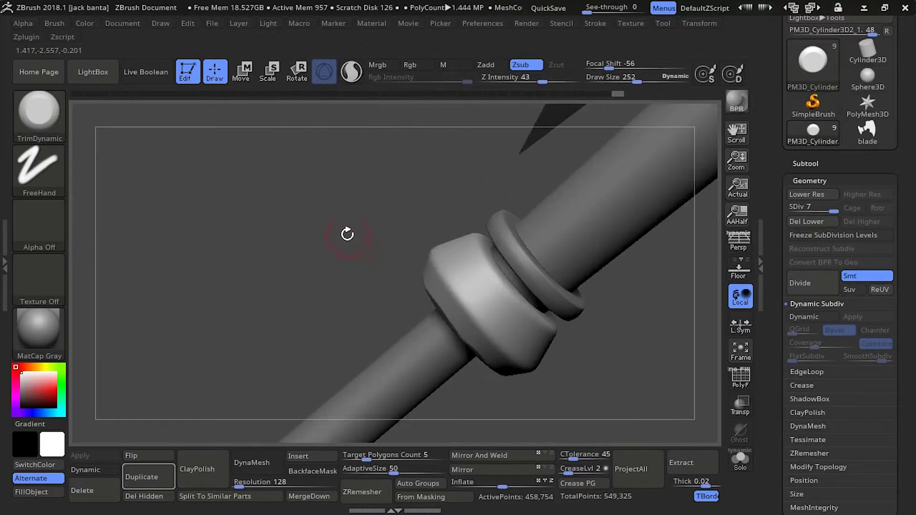
# Step: Trim two more chips into the collar edge, undo, and redo the earlier trims
pyautogui.moveTo(462, 286); pyautogui.dragTo(489, 345)
pyautogui.moveTo(488, 346)
pyautogui.mouseDown(button='right')
pyautogui.moveTo(475, 319)
pyautogui.moveTo(374, 221)
pyautogui.mouseUp(button='right')
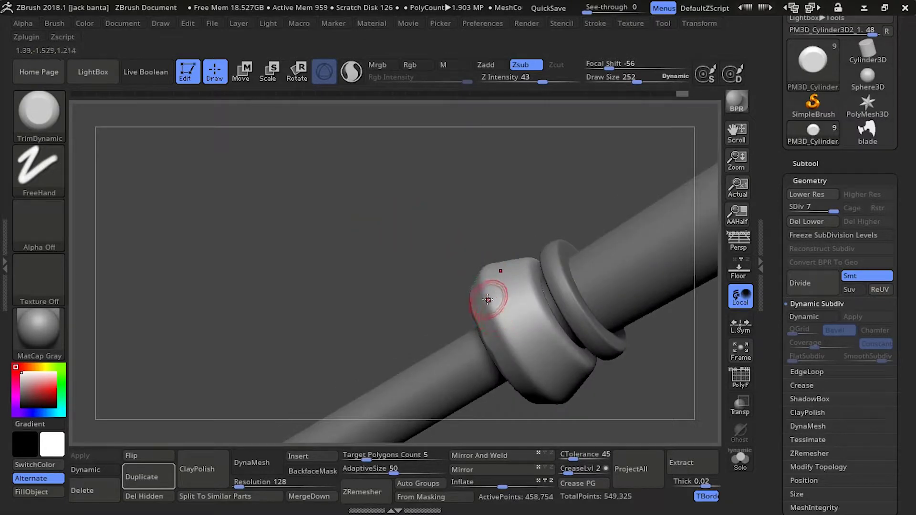
pyautogui.hotkey('ctrl', 'z')
pyautogui.hotkey('ctrl', 'z')
pyautogui.hotkey('ctrl', 'z')
pyautogui.hotkey('ctrl', 'z')
pyautogui.hotkey('ctrl', 'shift', 'z')
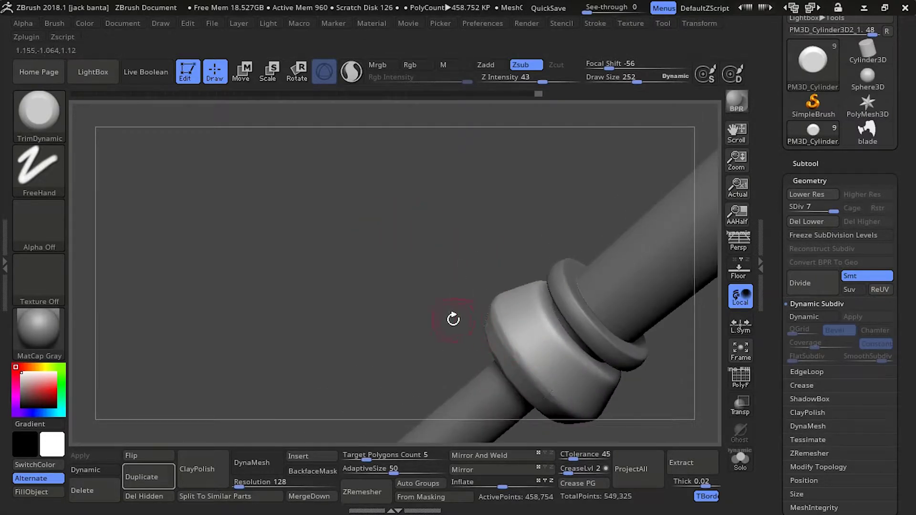
pyautogui.hotkey('ctrl', 'shift', 'z')
pyautogui.hotkey('ctrl', 'shift', 'z')
pyautogui.hotkey('ctrl', 'shift', 'z')
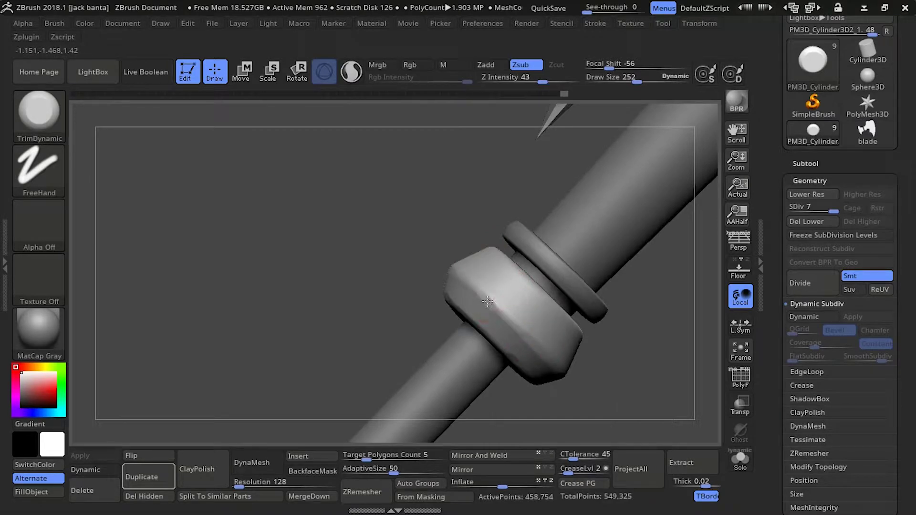
pyautogui.hotkey('ctrl', 'shift', 'z')
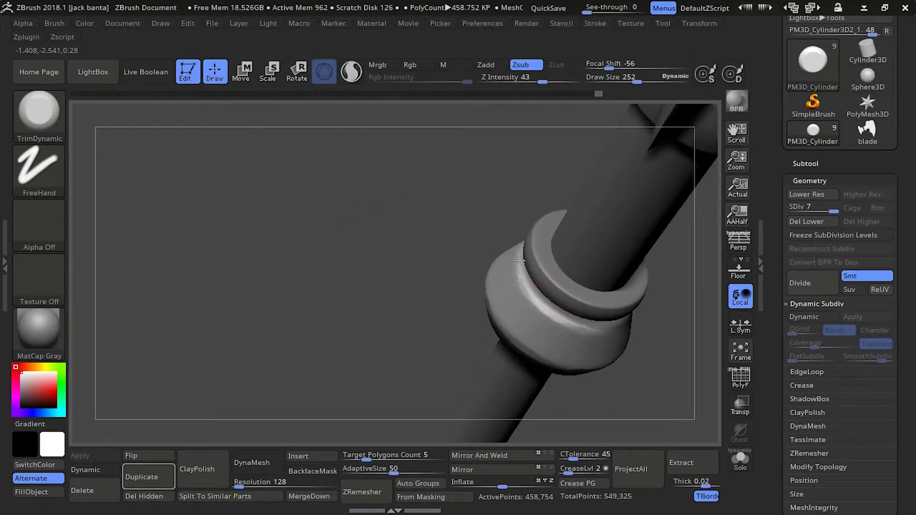
pyautogui.hotkey('ctrl', 'shift', 'z')
pyautogui.hotkey('ctrl', 'shift', 'z')
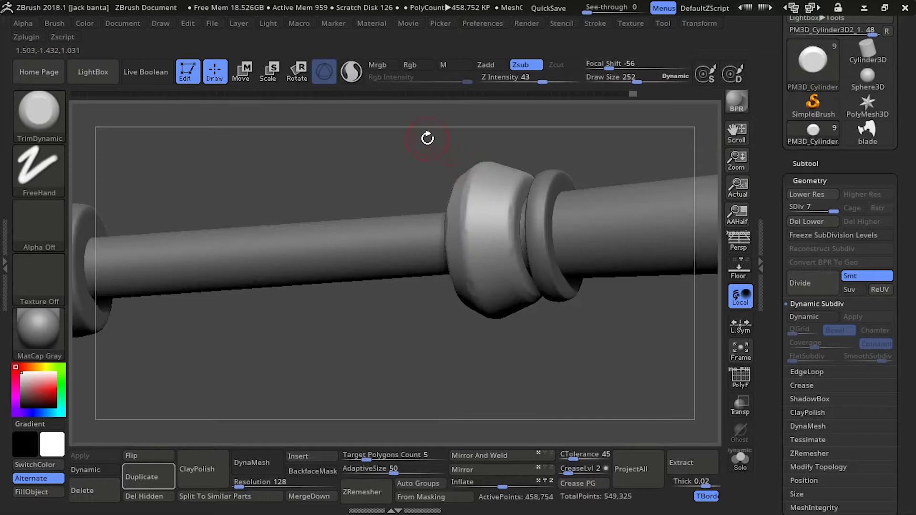
# Step: Orbit around the collar and redo the remaining trims up to the latest edit
pyautogui.hotkey('ctrl', 'shift', 'z')
pyautogui.hotkey('ctrl', 'shift', 'z')
pyautogui.hotkey('ctrl', 'shift', 'z')
pyautogui.moveTo(425, 131); pyautogui.dragTo(470, 267)
pyautogui.hotkey('ctrl', 'shift', 'z')
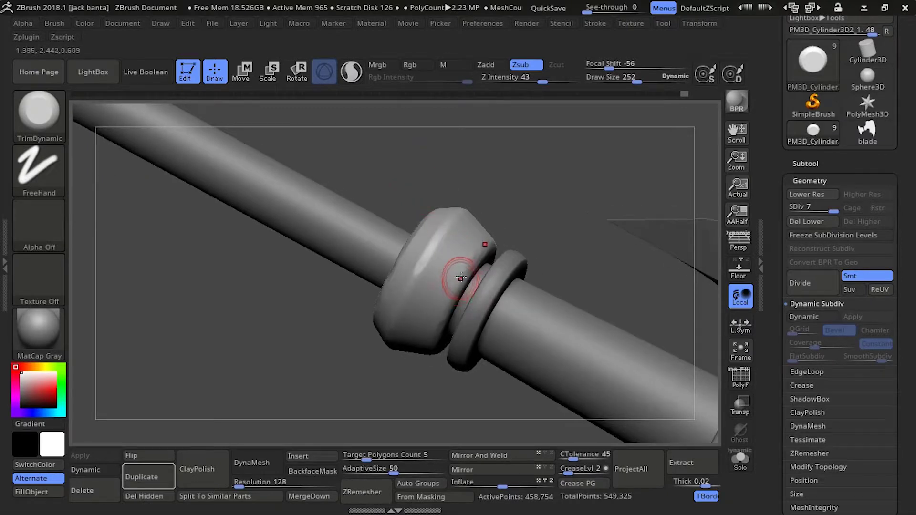
pyautogui.hotkey('ctrl', 'shift', 'z')
pyautogui.hotkey('ctrl', 'z')
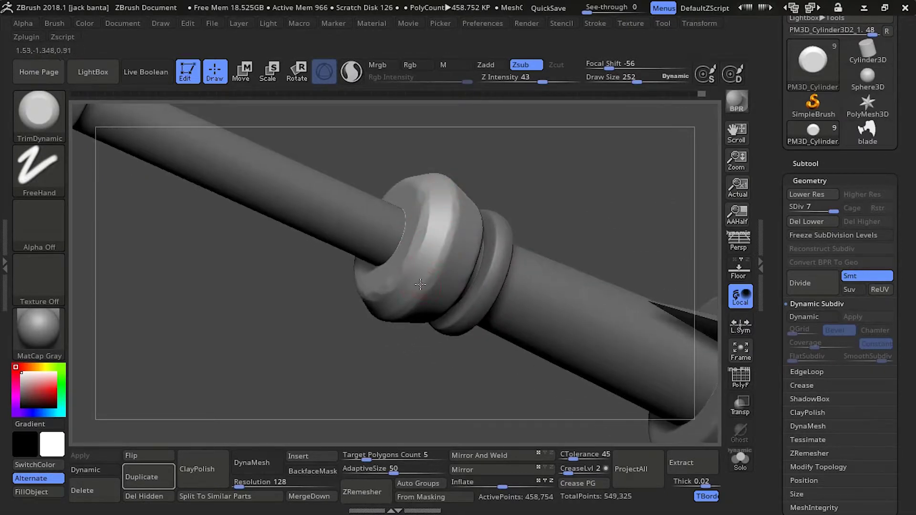
pyautogui.hotkey('ctrl', 'shift', 'z')
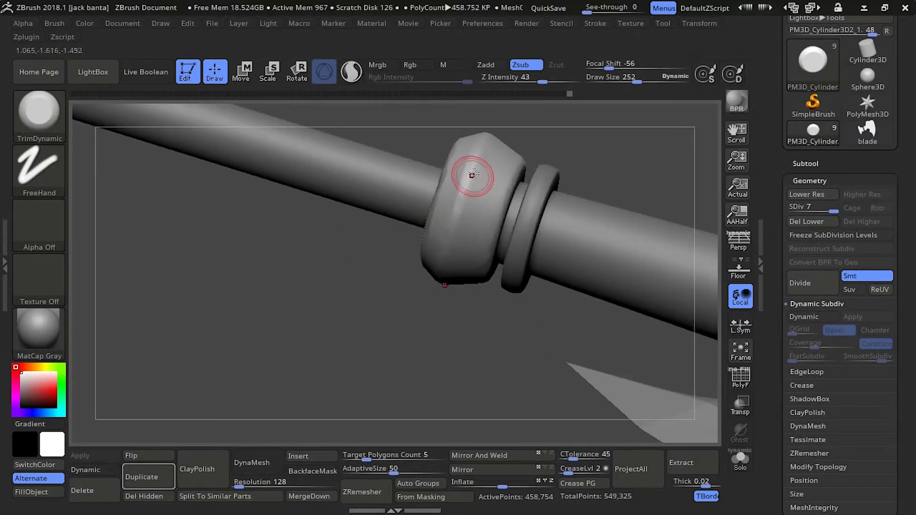
pyautogui.hotkey('ctrl', 'shift', 'z')
pyautogui.hotkey('ctrl', 'shift', 'z')
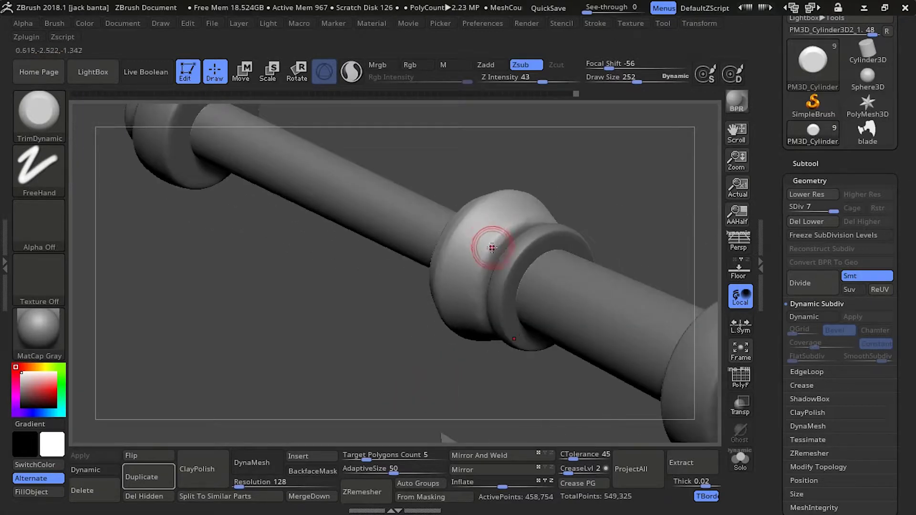
pyautogui.hotkey('ctrl', 'shift', 'z')
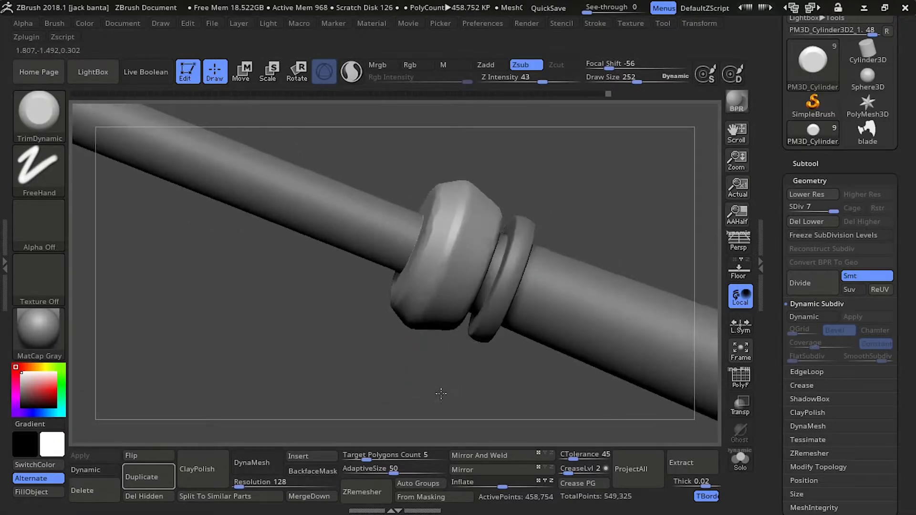
pyautogui.hotkey('ctrl', 'shift', 'z')
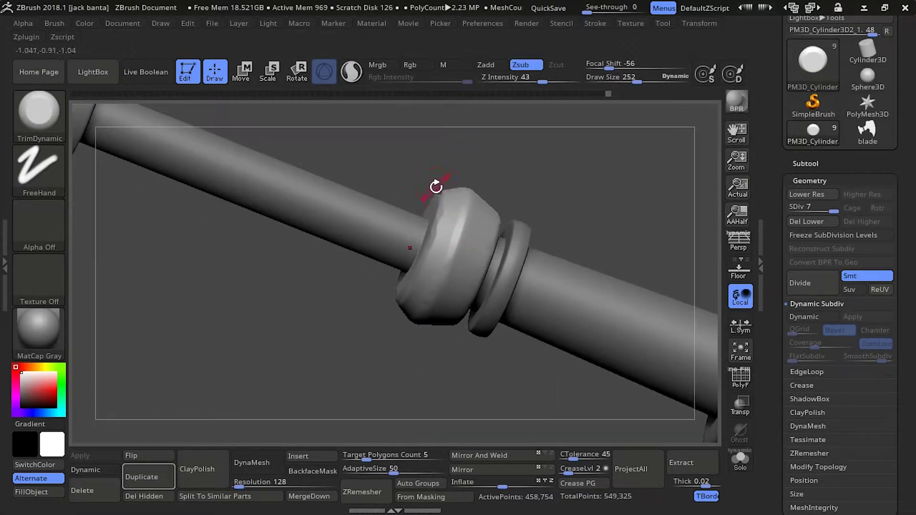
# Step: Reset the main colour swatch to white
pyautogui.press('b')
pyautogui.press('c')
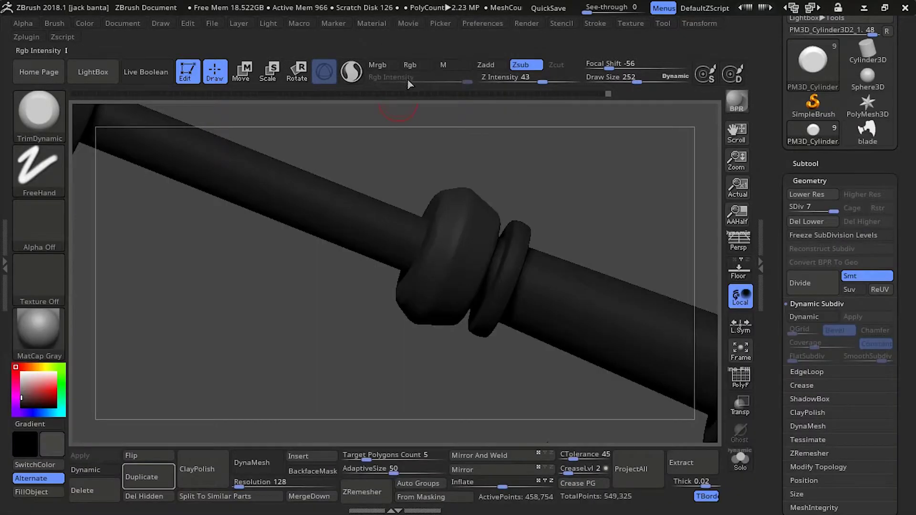
pyautogui.click(16, 366)
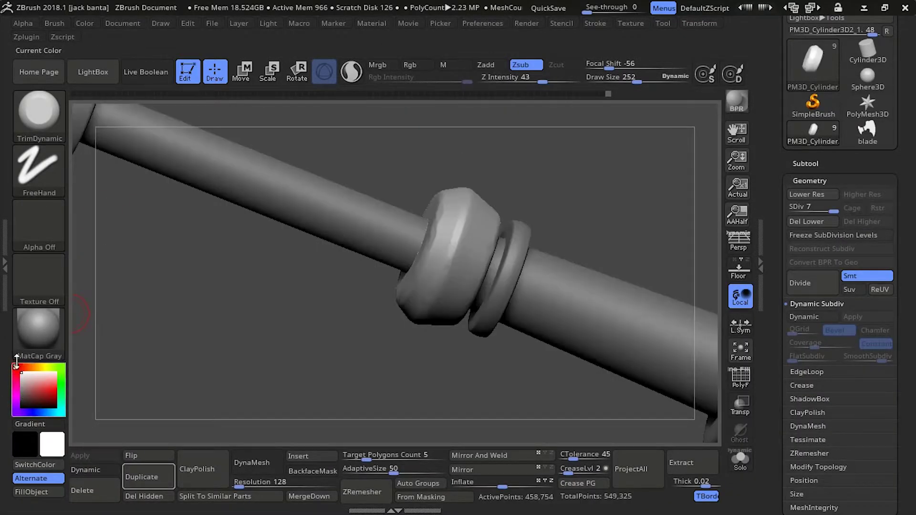
# Step: Swap briefly to ClayBuildup, then trim a chip into the collar's bulge with TrimDynamic
pyautogui.press('b')
pyautogui.press('c')
pyautogui.press('b')
pyautogui.moveTo(403, 358); pyautogui.dragTo(450, 235)
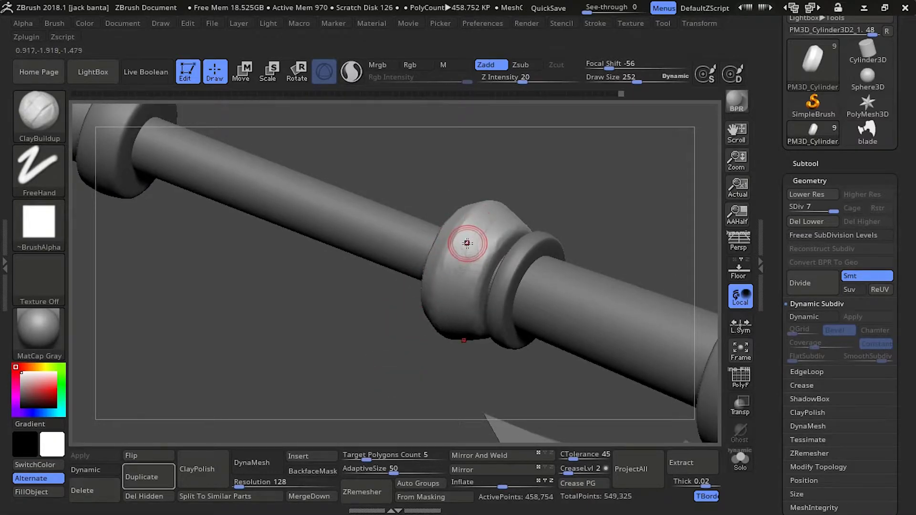
pyautogui.press('b')
pyautogui.press('t')
pyautogui.press('d')
pyautogui.moveTo(468, 237); pyautogui.dragTo(462, 280)
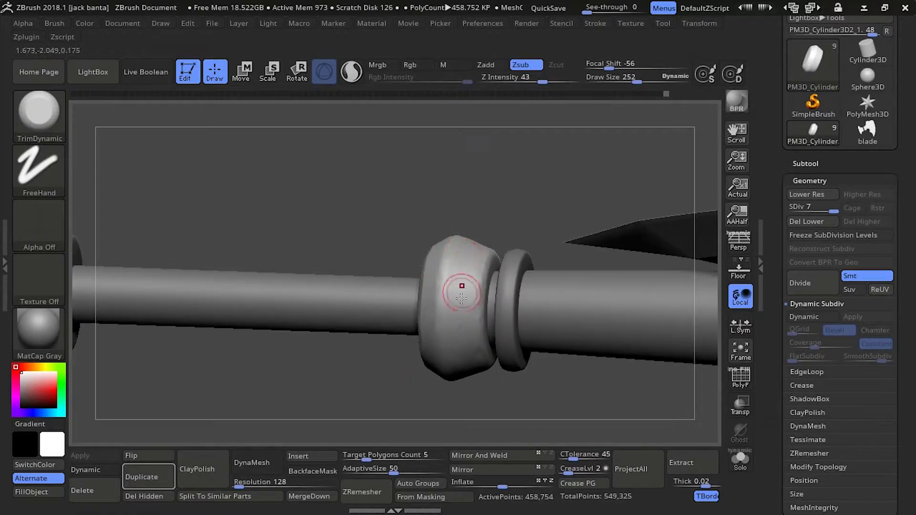
# Step: Trim flat chips into the collar's face and bottom edge with TrimDynamic
pyautogui.moveTo(457, 372); pyautogui.dragTo(350, 124)
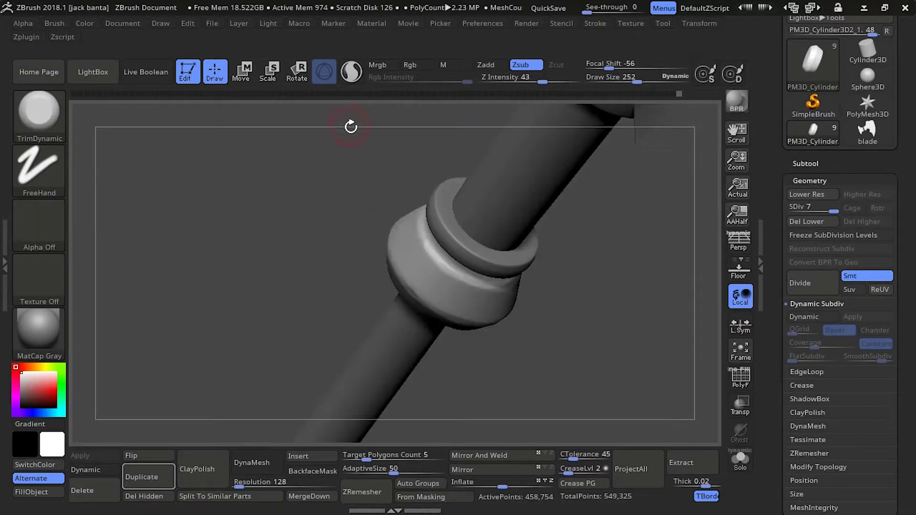
pyautogui.press('b')
pyautogui.press('c')
pyautogui.press('b')
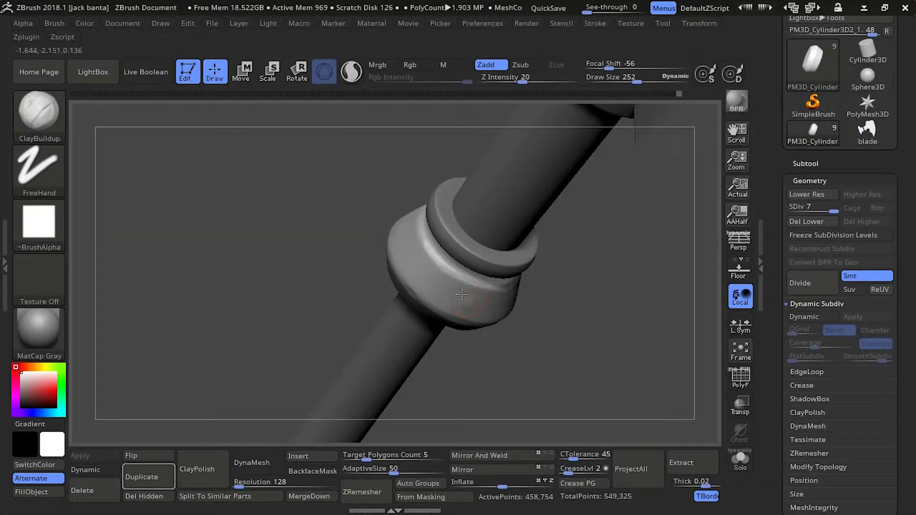
pyautogui.press('b')
pyautogui.press('t')
pyautogui.press('d')
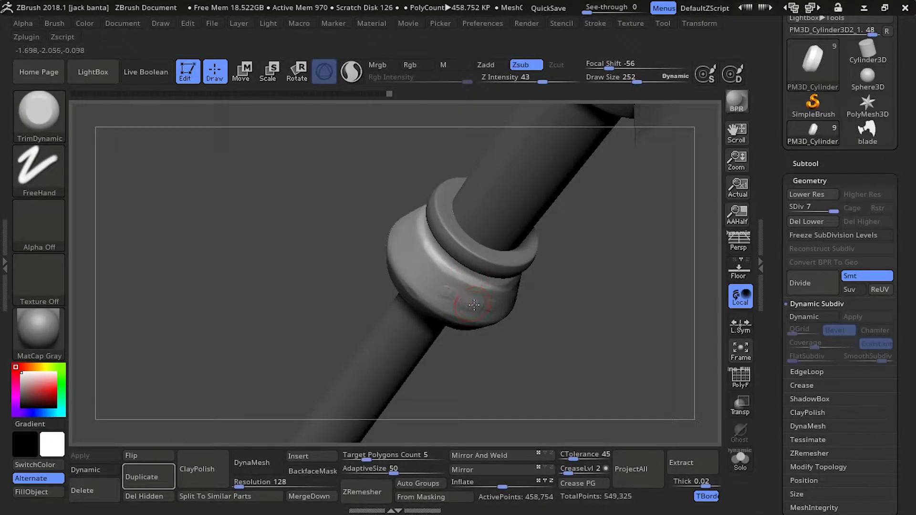
pyautogui.moveTo(455, 299); pyautogui.dragTo(446, 293)
pyautogui.moveTo(460, 295); pyautogui.dragTo(429, 268, button='right')
pyautogui.moveTo(400, 214); pyautogui.dragTo(443, 282)
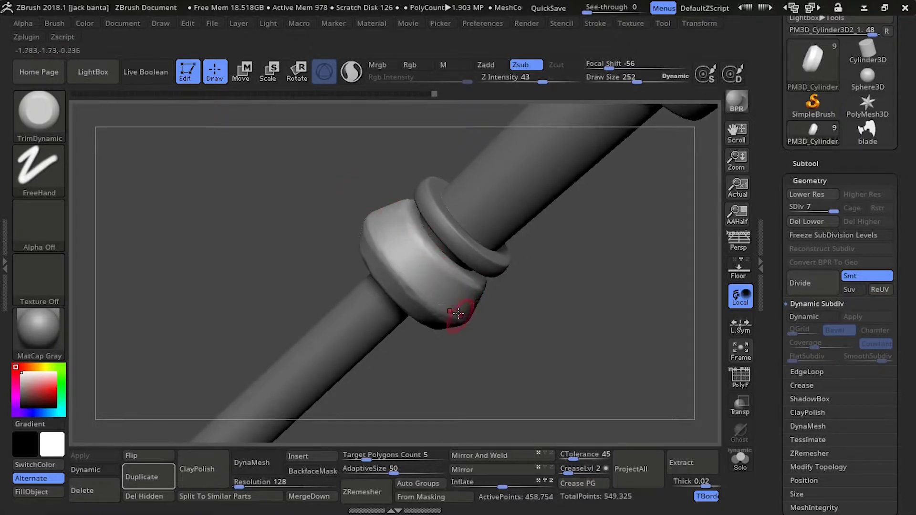
# Step: Zoom out, stand the handle upright, frame the lower ring and enable dynamic subdivision
pyautogui.moveTo(457, 313); pyautogui.dragTo(327, 213, button='right')
pyautogui.moveTo(296, 159)
pyautogui.mouseDown(button='right')
pyautogui.moveTo(234, 159)
pyautogui.moveTo(317, 256)
pyautogui.mouseUp(button='right')
pyautogui.moveTo(296, 178)
pyautogui.mouseDown(button='right')
pyautogui.moveTo(286, 274)
pyautogui.moveTo(252, 247)
pyautogui.moveTo(341, 276)
pyautogui.moveTo(259, 197)
pyautogui.moveTo(415, 315)
pyautogui.mouseUp(button='right')
pyautogui.press('f')
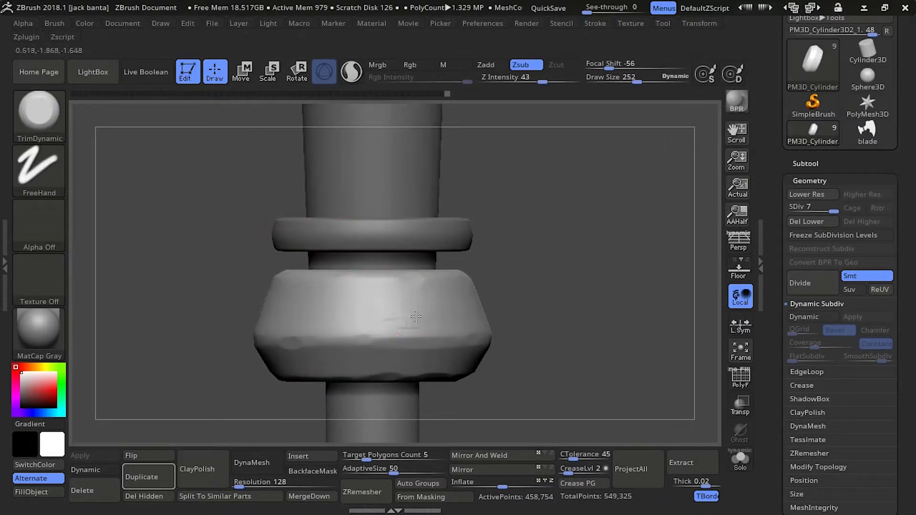
pyautogui.moveTo(361, 296); pyautogui.dragTo(250, 248, button='right')
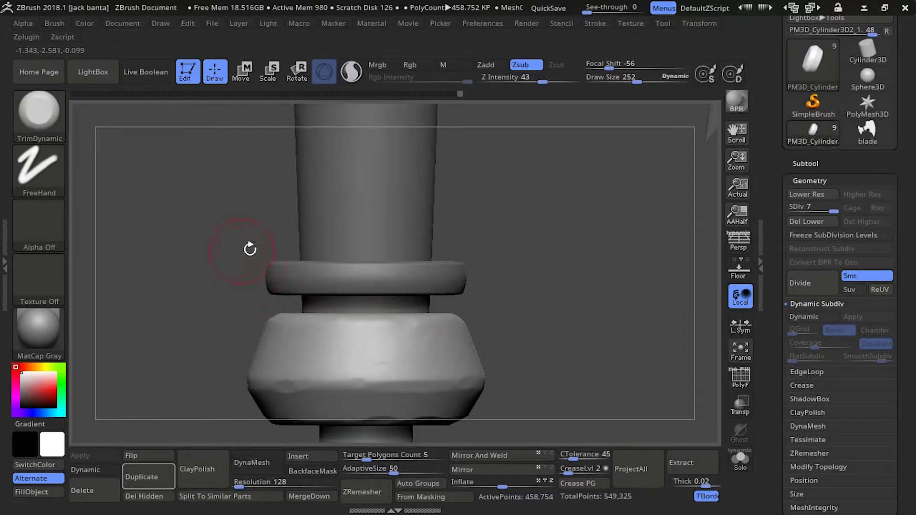
pyautogui.press('d')
pyautogui.moveTo(235, 207); pyautogui.dragTo(327, 261, button='right')
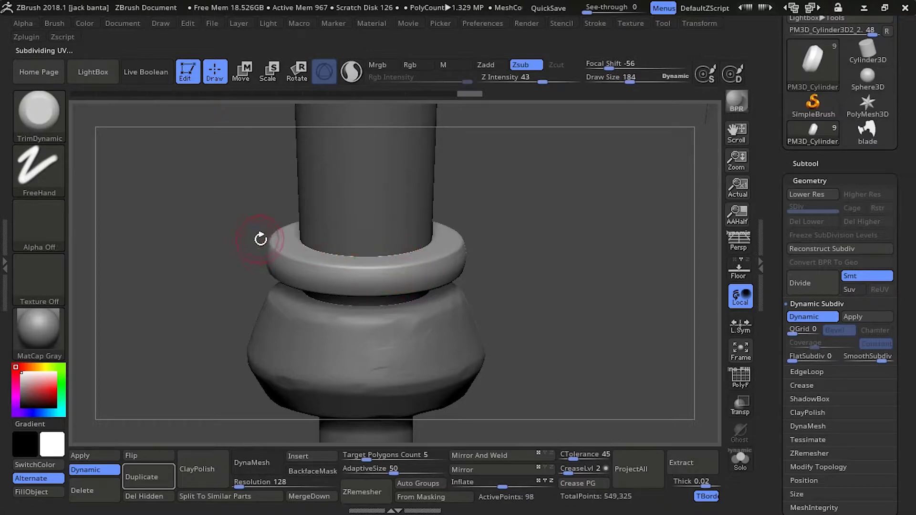
# Step: Select the thin 98-point ring above the collar and enable >Z< symmetry in Transform
pyautogui.keyDown('alt'); pyautogui.click(339, 345); pyautogui.keyUp('alt')
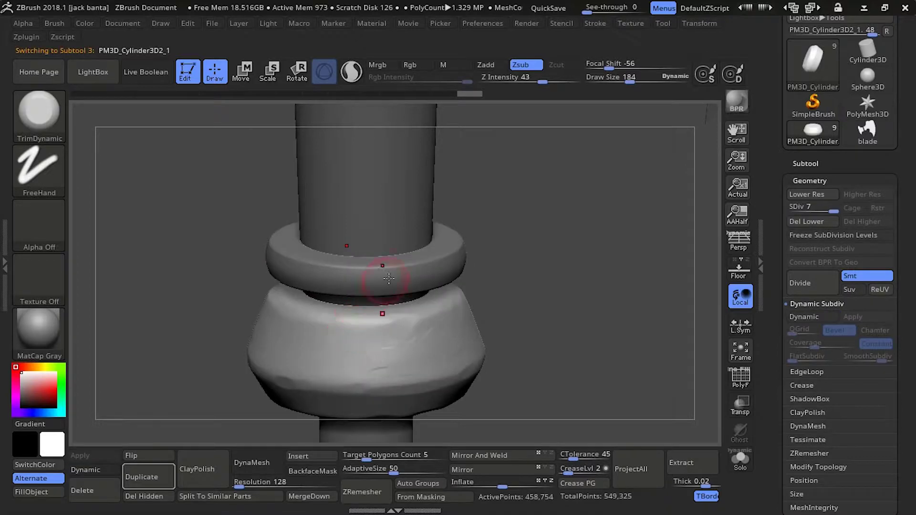
pyautogui.keyDown('alt'); pyautogui.click(366, 281); pyautogui.keyUp('alt')
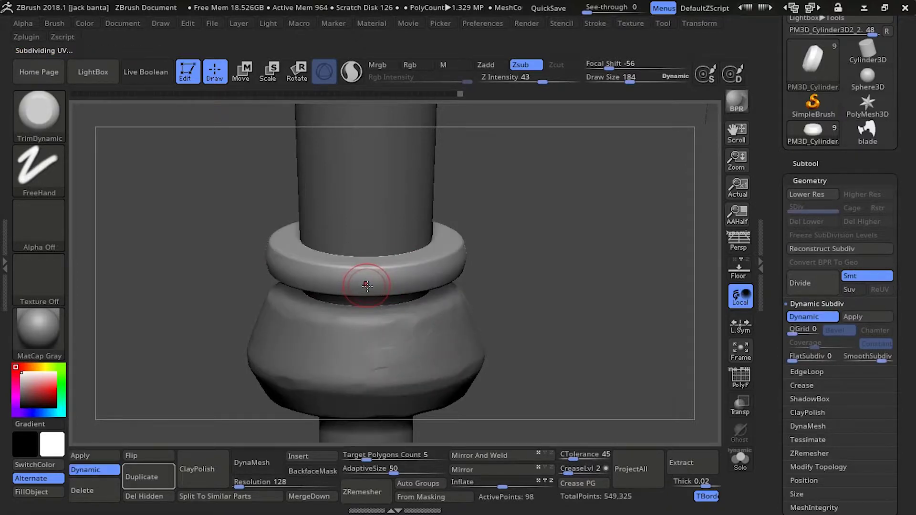
pyautogui.click(694, 23)
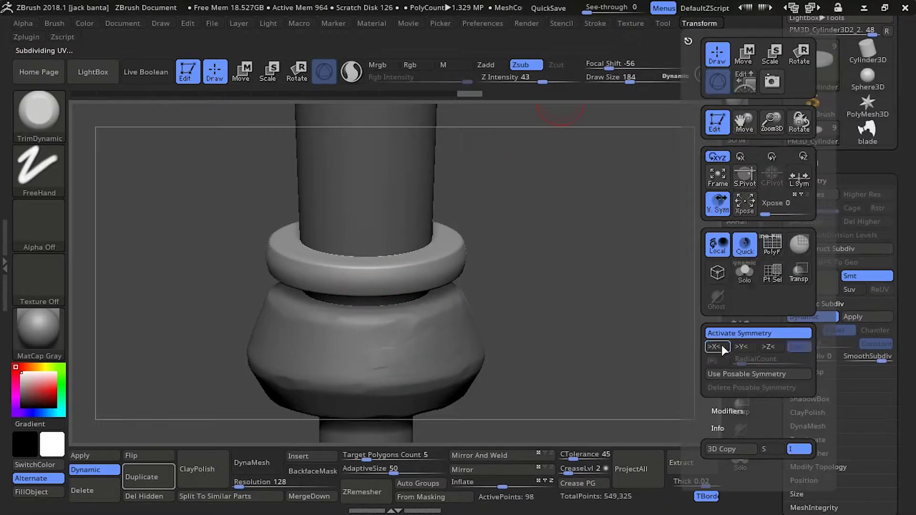
pyautogui.click(767, 347)
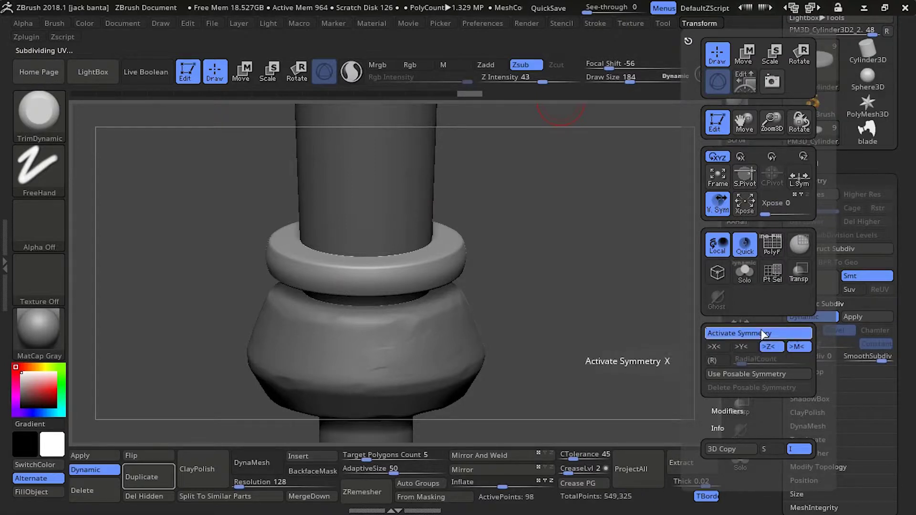
pyautogui.moveTo(231, 180); pyautogui.dragTo(205, 204)
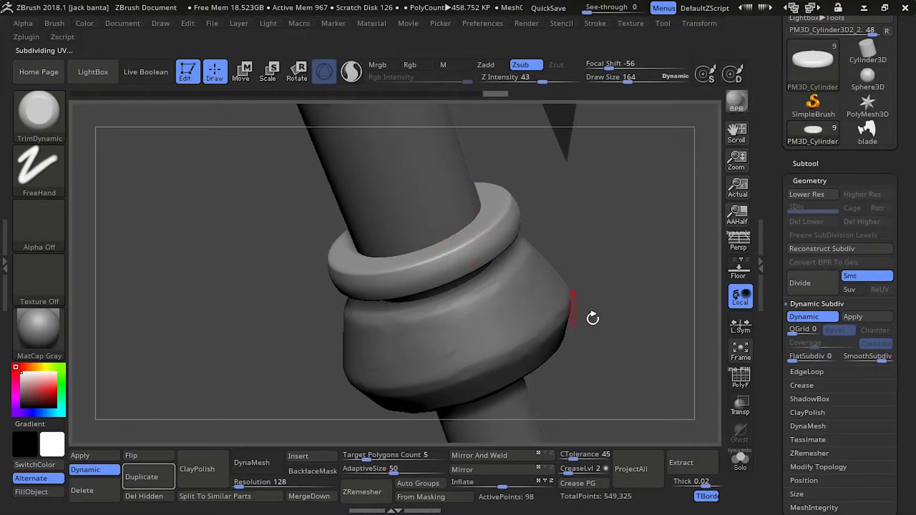
# Step: Apply the thin ring's dynamic subdivision and chip its upper edge with TrimDynamic
pyautogui.click(854, 315)
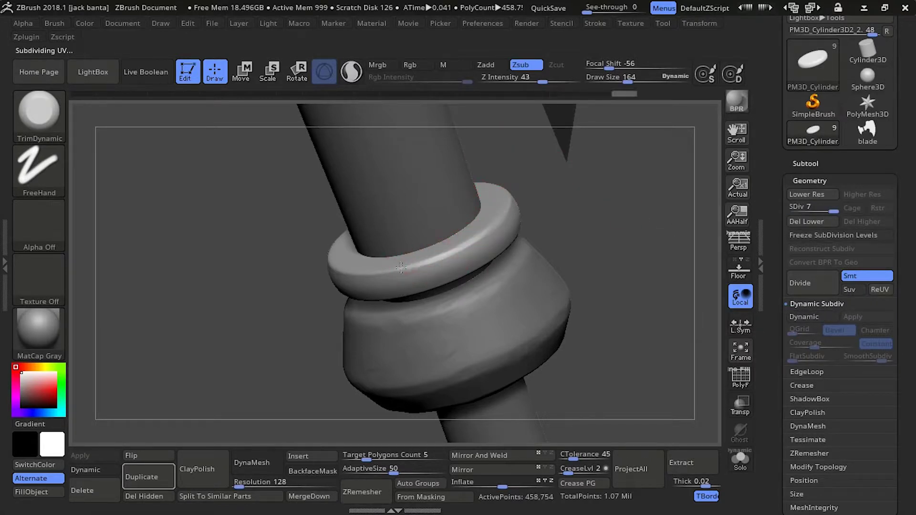
pyautogui.moveTo(448, 252); pyautogui.dragTo(424, 261, button='right')
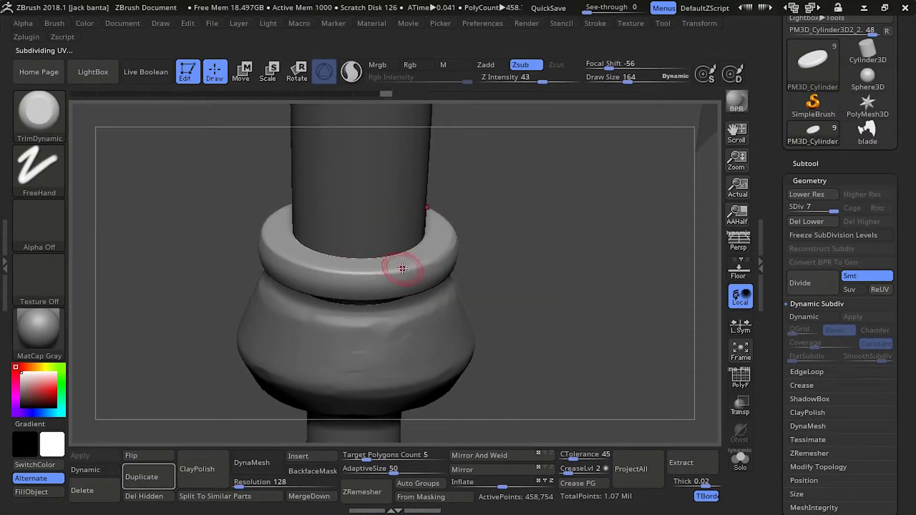
pyautogui.moveTo(200, 199); pyautogui.dragTo(245, 219)
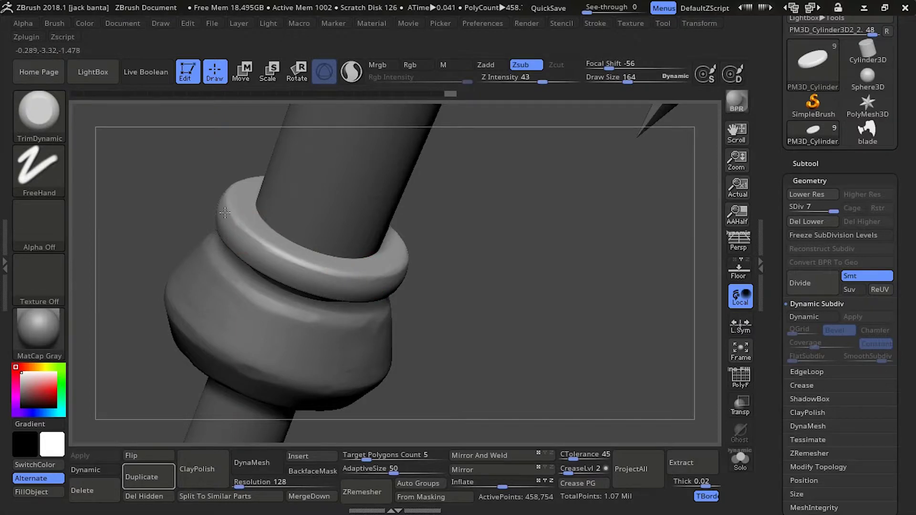
pyautogui.moveTo(224, 212); pyautogui.dragTo(173, 180, button='right')
pyautogui.moveTo(245, 249); pyautogui.dragTo(303, 274)
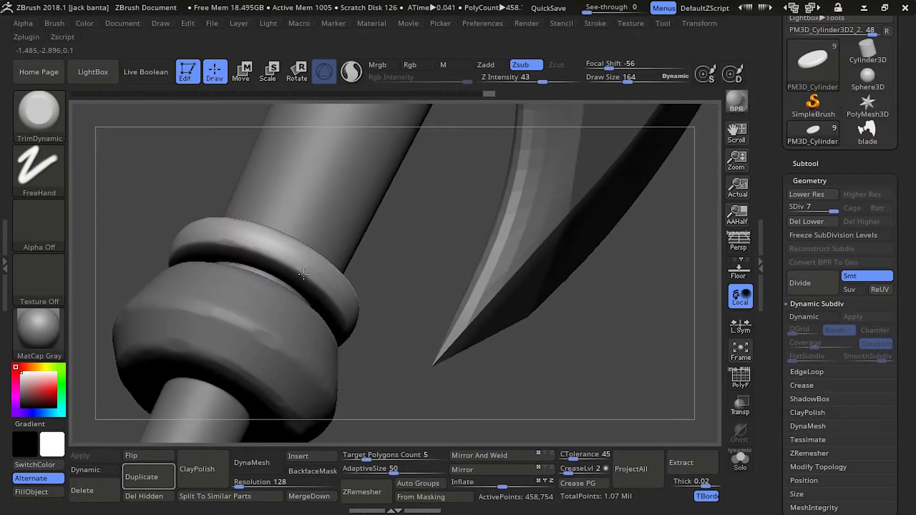
# Step: Add a small chip to the thin ring's edge, inspecting it from side and below
pyautogui.moveTo(177, 219)
pyautogui.mouseDown()
pyautogui.moveTo(347, 287)
pyautogui.moveTo(342, 338)
pyautogui.mouseUp()
pyautogui.moveTo(294, 236)
pyautogui.mouseDown()
pyautogui.moveTo(368, 287)
pyautogui.moveTo(361, 405)
pyautogui.moveTo(403, 268)
pyautogui.mouseUp()
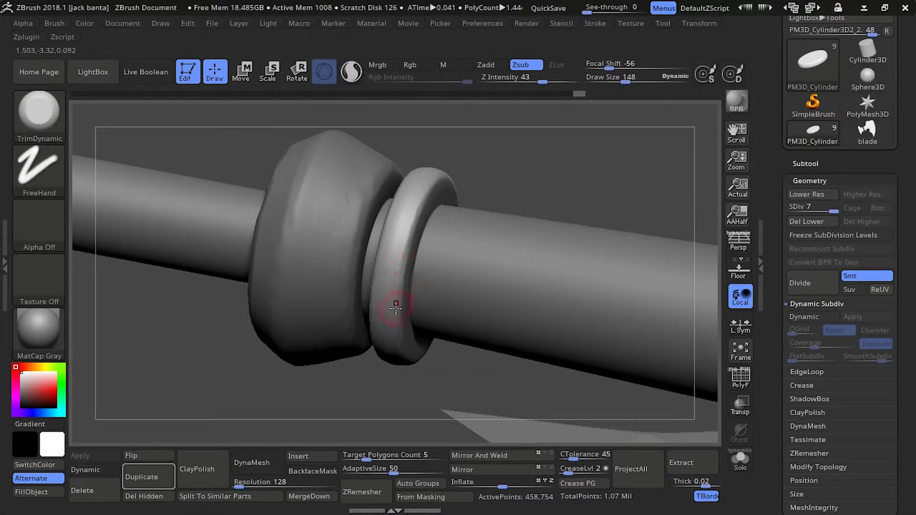
pyautogui.moveTo(387, 298); pyautogui.dragTo(385, 294)
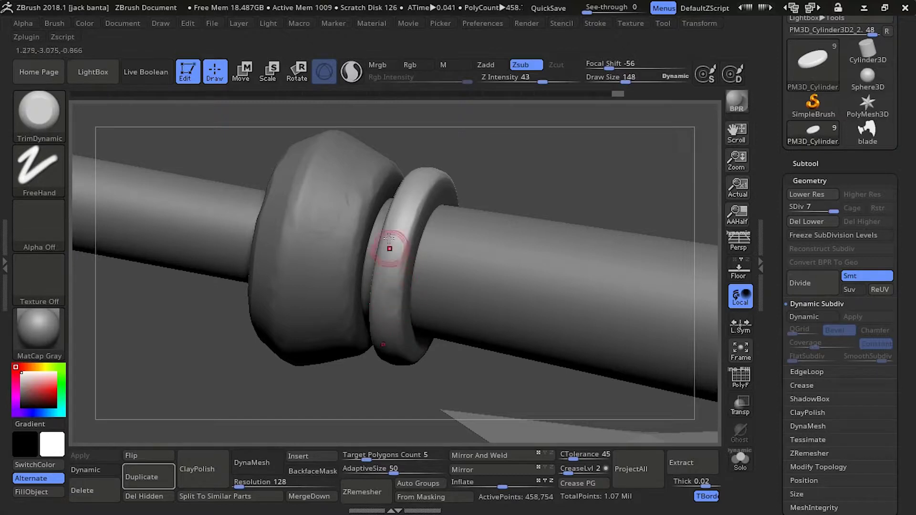
pyautogui.moveTo(384, 116); pyautogui.dragTo(360, 279)
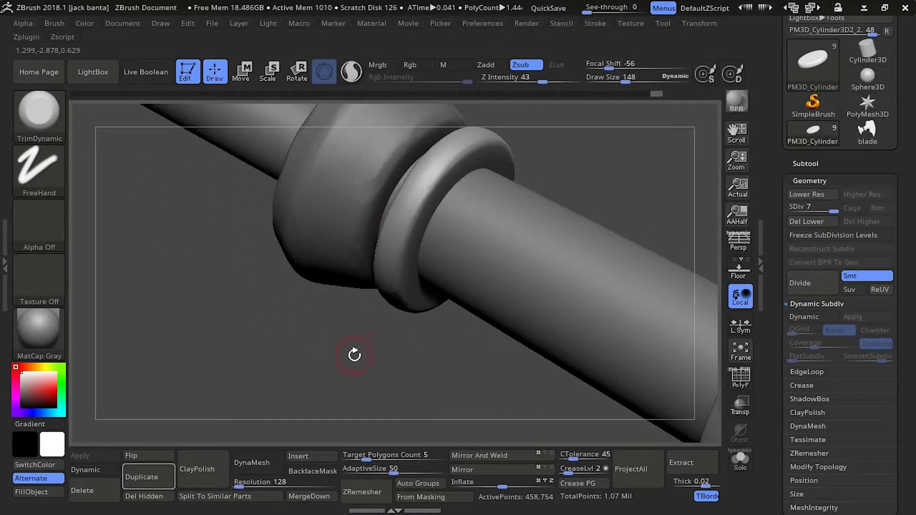
pyautogui.moveTo(354, 354); pyautogui.dragTo(351, 374)
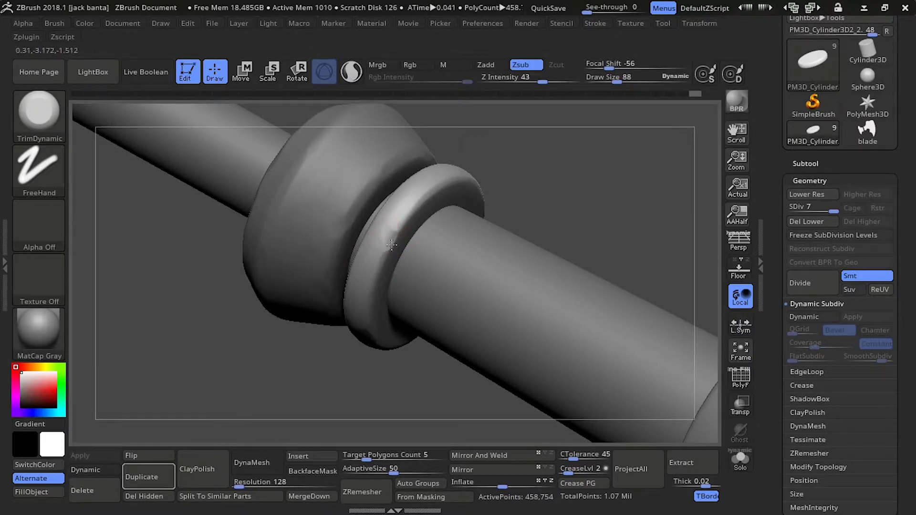
pyautogui.moveTo(389, 241)
pyautogui.mouseDown()
pyautogui.moveTo(327, 399)
pyautogui.moveTo(344, 389)
pyautogui.moveTo(378, 260)
pyautogui.moveTo(361, 368)
pyautogui.mouseUp()
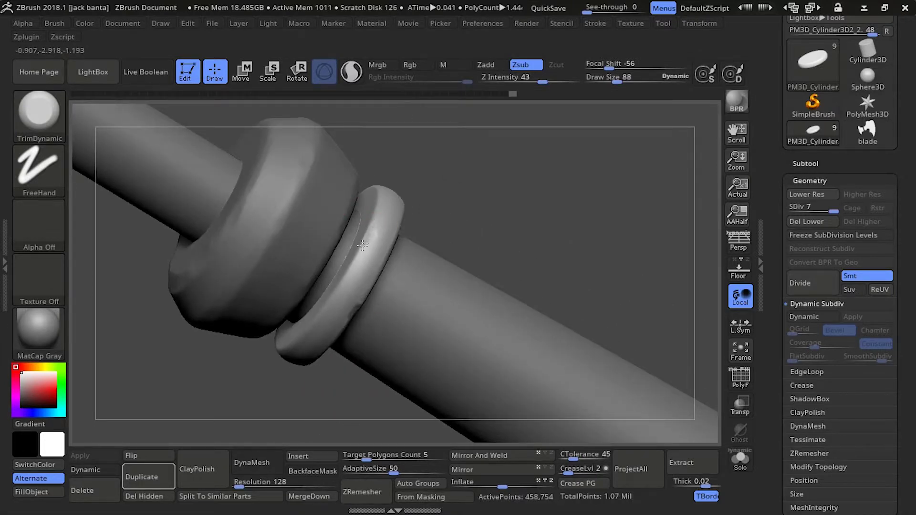
pyautogui.moveTo(362, 372)
pyautogui.mouseDown()
pyautogui.moveTo(324, 335)
pyautogui.moveTo(425, 218)
pyautogui.moveTo(420, 244)
pyautogui.moveTo(432, 236)
pyautogui.mouseUp()
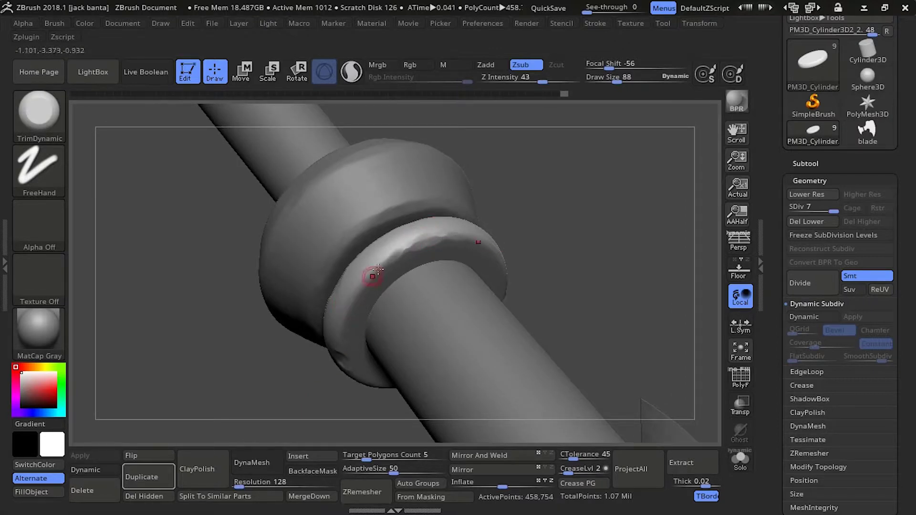
pyautogui.moveTo(313, 383); pyautogui.dragTo(282, 420)
# Step: Make the bulge ring the active subtool and reframe the horizontal handle around it
pyautogui.keyDown('alt'); pyautogui.click(314, 231); pyautogui.keyUp('alt')
pyautogui.moveTo(315, 232)
pyautogui.mouseDown()
pyautogui.moveTo(247, 331)
pyautogui.moveTo(357, 242)
pyautogui.moveTo(347, 260)
pyautogui.mouseUp()
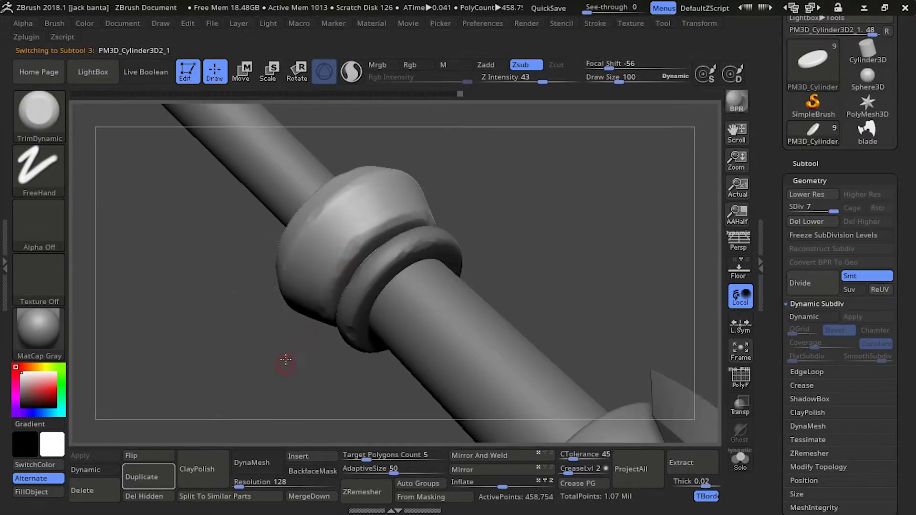
pyautogui.moveTo(286, 363); pyautogui.dragTo(339, 264)
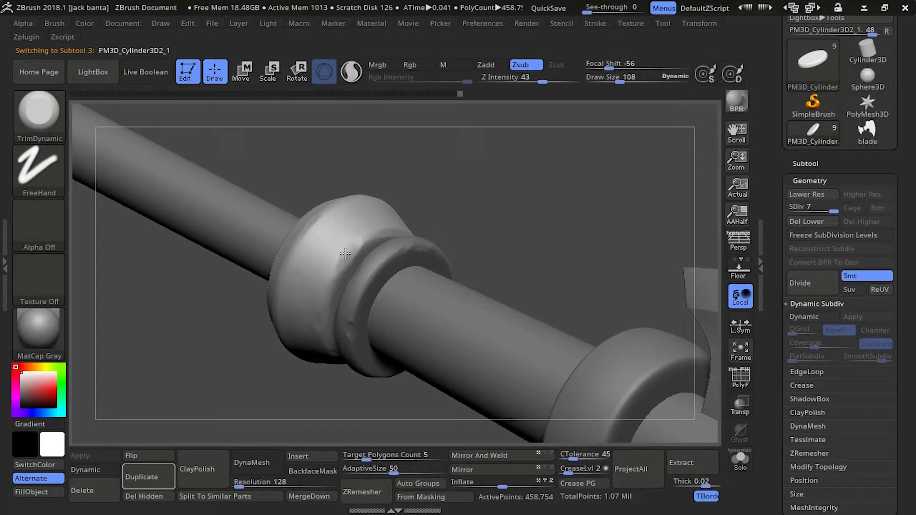
pyautogui.moveTo(245, 331)
pyautogui.mouseDown()
pyautogui.moveTo(239, 401)
pyautogui.moveTo(249, 369)
pyautogui.moveTo(224, 344)
pyautogui.moveTo(282, 288)
pyautogui.mouseUp()
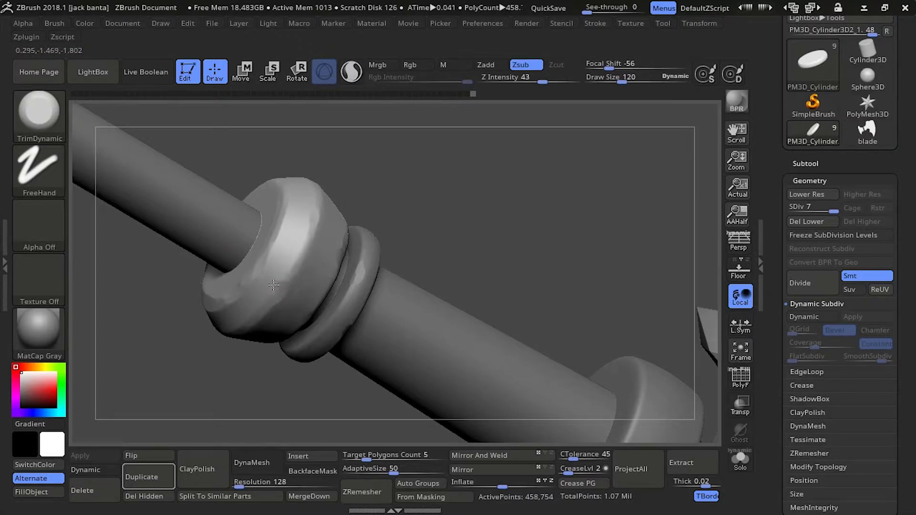
pyautogui.moveTo(236, 343)
pyautogui.mouseDown()
pyautogui.moveTo(206, 362)
pyautogui.moveTo(272, 202)
pyautogui.mouseUp()
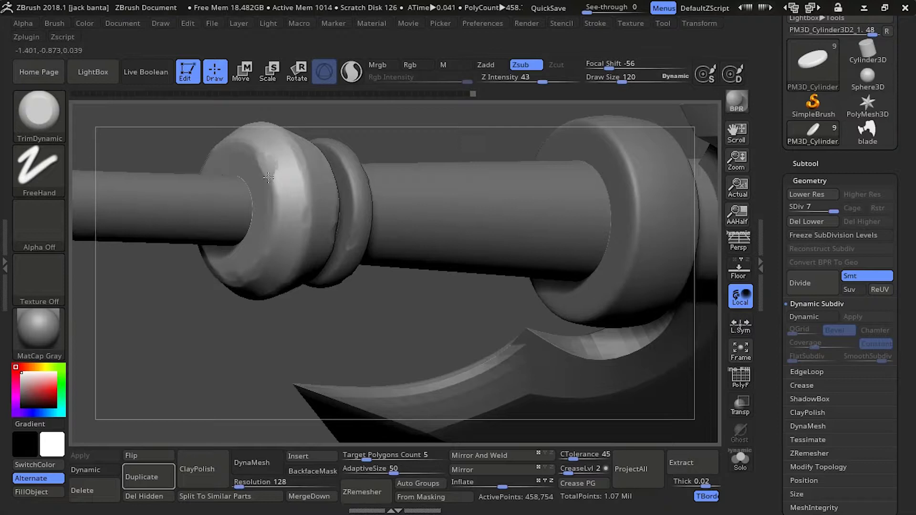
pyautogui.moveTo(234, 355)
pyautogui.mouseDown()
pyautogui.moveTo(225, 281)
pyautogui.moveTo(242, 275)
pyautogui.moveTo(261, 382)
pyautogui.moveTo(188, 180)
pyautogui.moveTo(158, 156)
pyautogui.moveTo(199, 229)
pyautogui.moveTo(189, 218)
pyautogui.moveTo(200, 193)
pyautogui.moveTo(218, 302)
pyautogui.moveTo(199, 201)
pyautogui.moveTo(212, 223)
pyautogui.moveTo(184, 242)
pyautogui.moveTo(336, 121)
pyautogui.mouseUp()
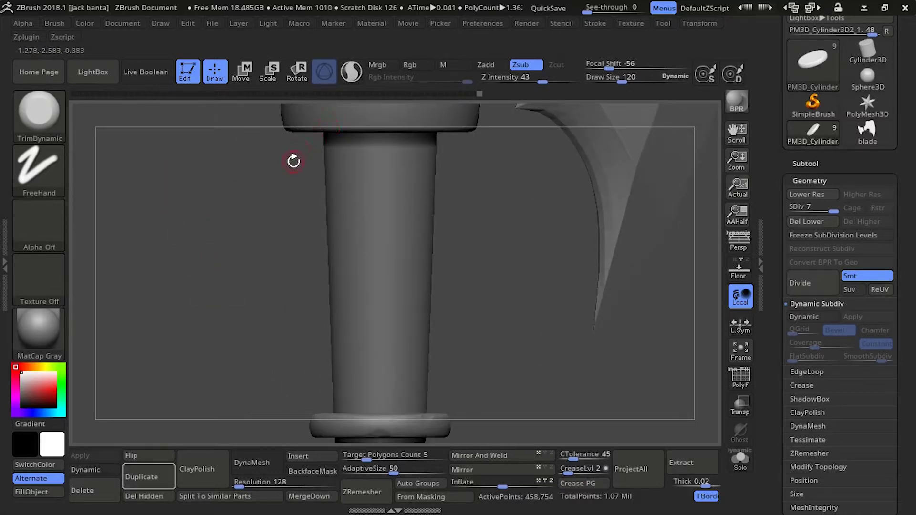
# Step: Select the 98-point guard ring just below the axe blade
pyautogui.moveTo(293, 161); pyautogui.dragTo(316, 181)
pyautogui.keyDown('alt'); pyautogui.click(309, 197); pyautogui.keyUp('alt')
pyautogui.moveTo(262, 252)
pyautogui.mouseDown()
pyautogui.moveTo(236, 354)
pyautogui.moveTo(368, 307)
pyautogui.mouseUp()
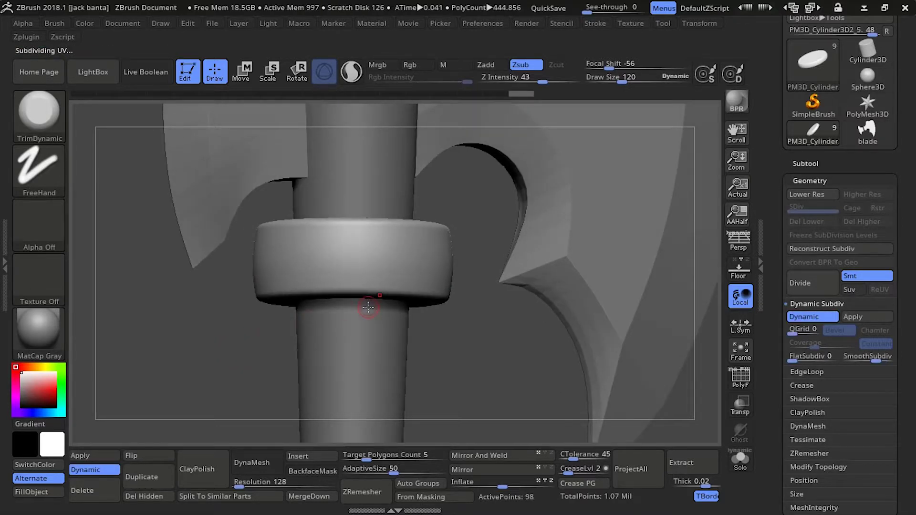
# Step: Apply the guard ring's dynamic subdivision to 7 levels and chip its lower edge
pyautogui.click(851, 316)
pyautogui.moveTo(573, 333); pyautogui.dragTo(211, 272)
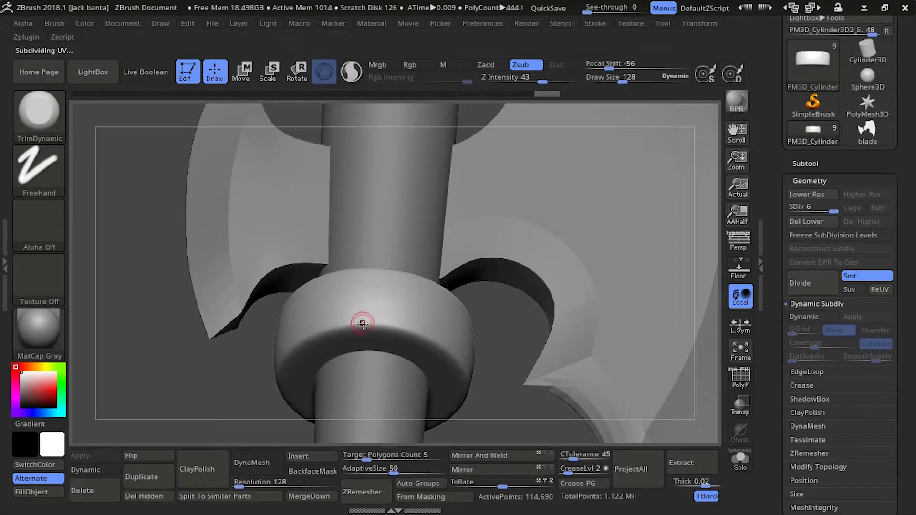
pyautogui.press(']')
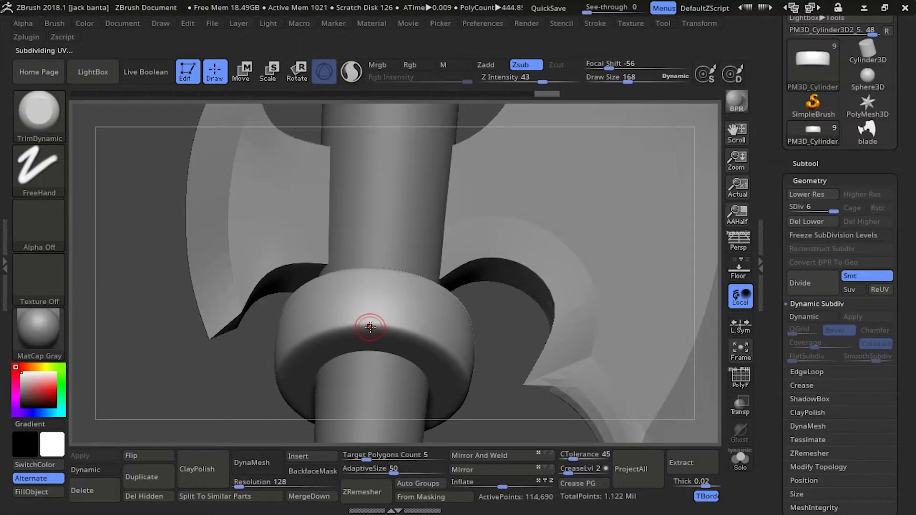
pyautogui.moveTo(372, 329)
pyautogui.mouseDown()
pyautogui.moveTo(341, 335)
pyautogui.moveTo(355, 329)
pyautogui.mouseUp()
pyautogui.moveTo(238, 331); pyautogui.dragTo(344, 245)
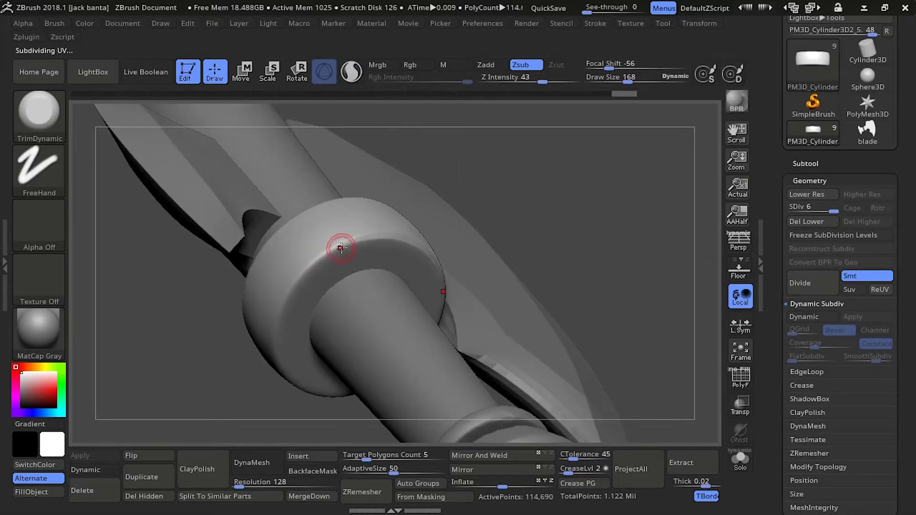
# Step: Chip and wear down more of the guard ring's edge from side and close-up views
pyautogui.moveTo(224, 409)
pyautogui.mouseDown()
pyautogui.moveTo(231, 342)
pyautogui.moveTo(328, 161)
pyautogui.moveTo(327, 186)
pyautogui.mouseUp()
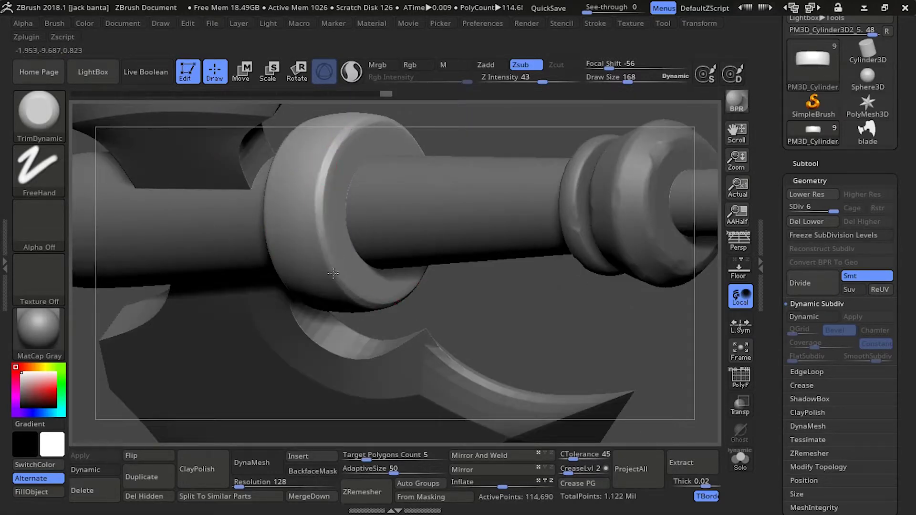
pyautogui.moveTo(317, 154)
pyautogui.mouseDown()
pyautogui.moveTo(386, 286)
pyautogui.moveTo(262, 143)
pyautogui.moveTo(429, 220)
pyautogui.mouseUp()
pyautogui.moveTo(461, 297)
pyautogui.mouseDown()
pyautogui.moveTo(452, 344)
pyautogui.moveTo(301, 259)
pyautogui.mouseUp()
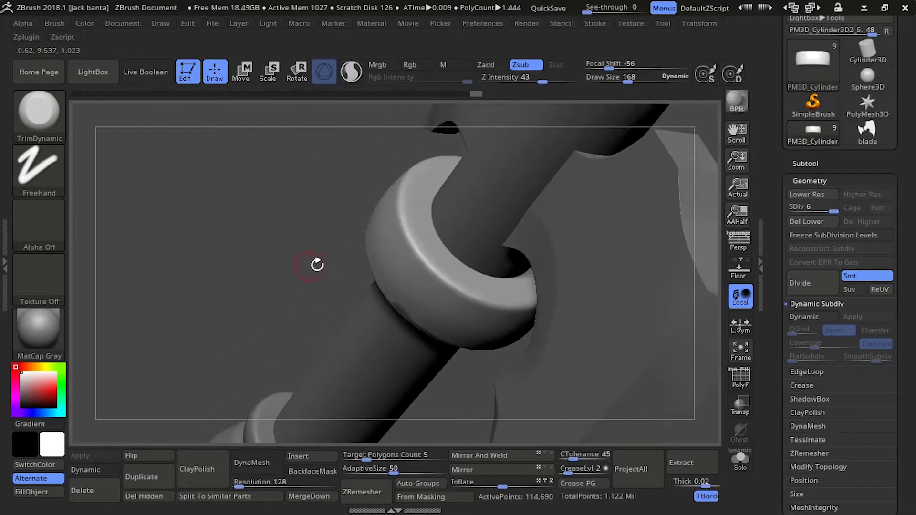
pyautogui.moveTo(413, 250); pyautogui.dragTo(415, 255)
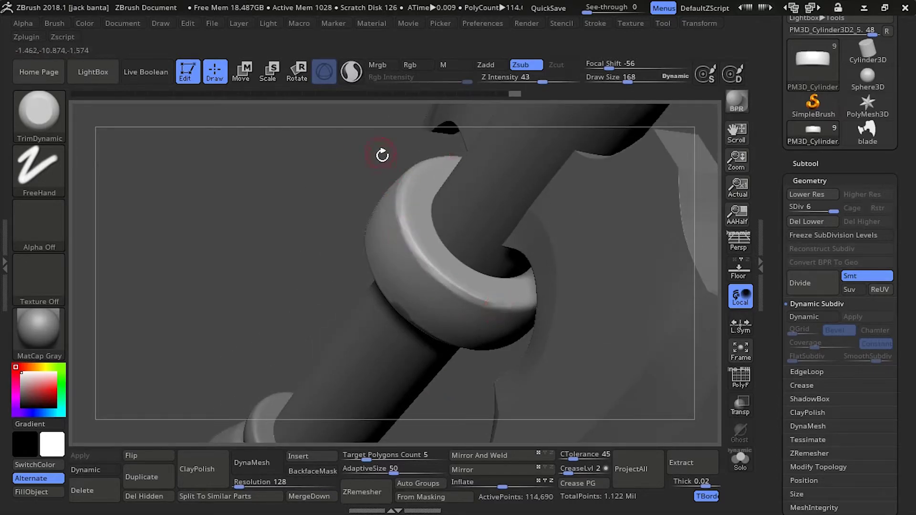
pyautogui.moveTo(337, 148)
pyautogui.mouseDown()
pyautogui.moveTo(379, 159)
pyautogui.moveTo(249, 216)
pyautogui.moveTo(340, 189)
pyautogui.mouseUp()
pyautogui.moveTo(221, 178)
pyautogui.mouseDown()
pyautogui.moveTo(282, 296)
pyautogui.moveTo(299, 168)
pyautogui.mouseUp()
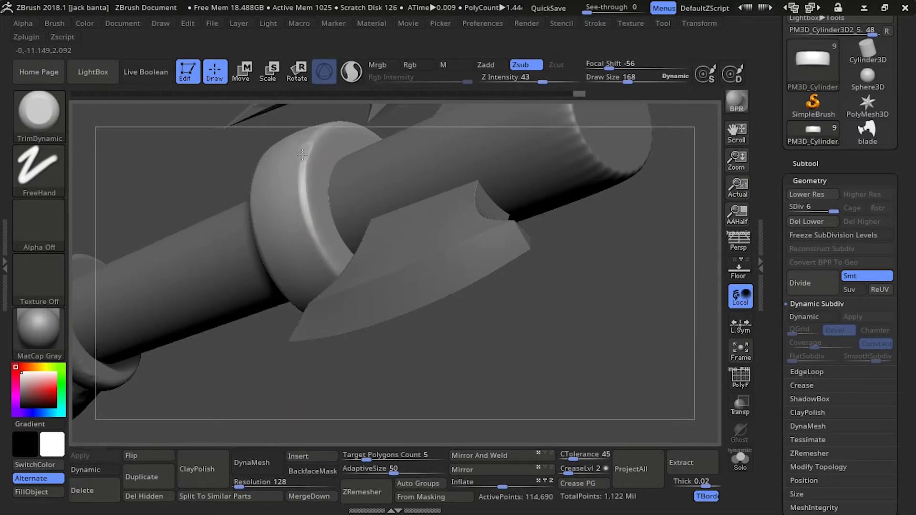
pyautogui.moveTo(256, 395); pyautogui.dragTo(233, 217)
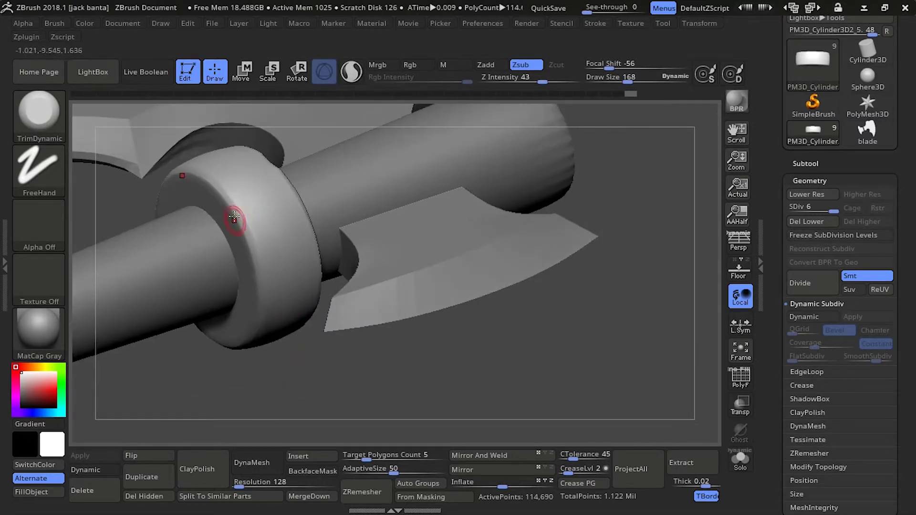
pyautogui.moveTo(234, 418)
pyautogui.mouseDown()
pyautogui.moveTo(266, 199)
pyautogui.moveTo(223, 311)
pyautogui.moveTo(160, 246)
pyautogui.moveTo(122, 254)
pyautogui.mouseUp()
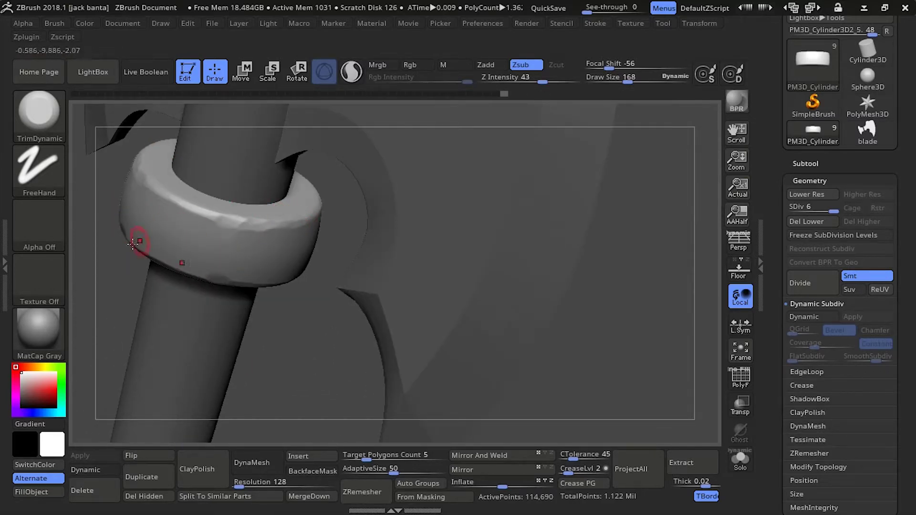
pyautogui.moveTo(103, 270)
pyautogui.mouseDown()
pyautogui.moveTo(317, 329)
pyautogui.moveTo(146, 237)
pyautogui.moveTo(176, 176)
pyautogui.moveTo(231, 338)
pyautogui.moveTo(256, 156)
pyautogui.moveTo(231, 382)
pyautogui.moveTo(282, 237)
pyautogui.moveTo(321, 237)
pyautogui.mouseUp()
# Step: Bake the pommel end cap's dynamic subdivision, then select subtool PM3D_Cylinder3D2_5
pyautogui.hotkey('ctrl', 'd')
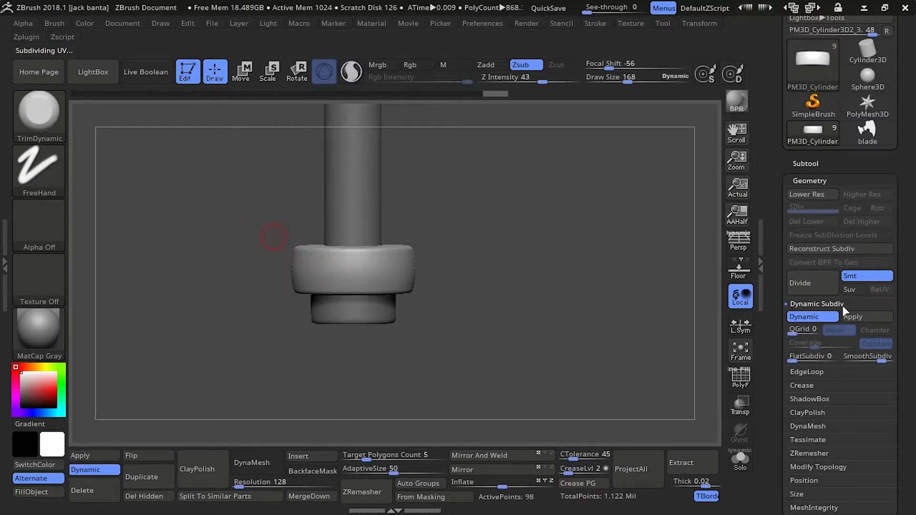
pyautogui.moveTo(266, 235)
pyautogui.mouseDown()
pyautogui.moveTo(237, 256)
pyautogui.moveTo(427, 314)
pyautogui.mouseUp()
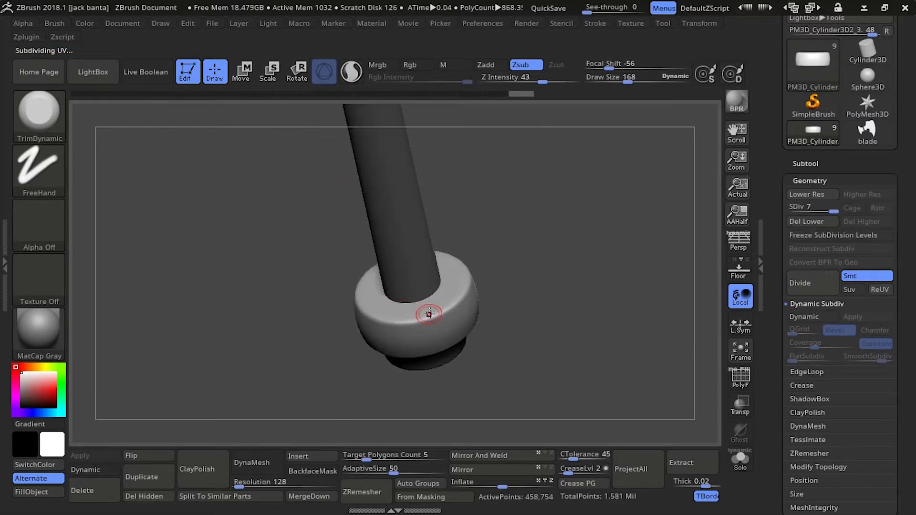
pyautogui.moveTo(325, 272)
pyautogui.mouseDown()
pyautogui.moveTo(282, 159)
pyautogui.moveTo(302, 388)
pyautogui.moveTo(377, 269)
pyautogui.moveTo(326, 272)
pyautogui.moveTo(405, 256)
pyautogui.mouseUp()
pyautogui.keyDown('alt'); pyautogui.click(401, 253); pyautogui.keyUp('alt')
pyautogui.moveTo(344, 239)
pyautogui.mouseDown()
pyautogui.moveTo(487, 232)
pyautogui.moveTo(378, 259)
pyautogui.moveTo(386, 253)
pyautogui.mouseUp()
pyautogui.moveTo(351, 285)
pyautogui.mouseDown()
pyautogui.moveTo(321, 194)
pyautogui.moveTo(317, 256)
pyautogui.moveTo(328, 261)
pyautogui.moveTo(300, 219)
pyautogui.moveTo(286, 161)
pyautogui.moveTo(292, 204)
pyautogui.moveTo(285, 140)
pyautogui.moveTo(336, 165)
pyautogui.mouseUp()
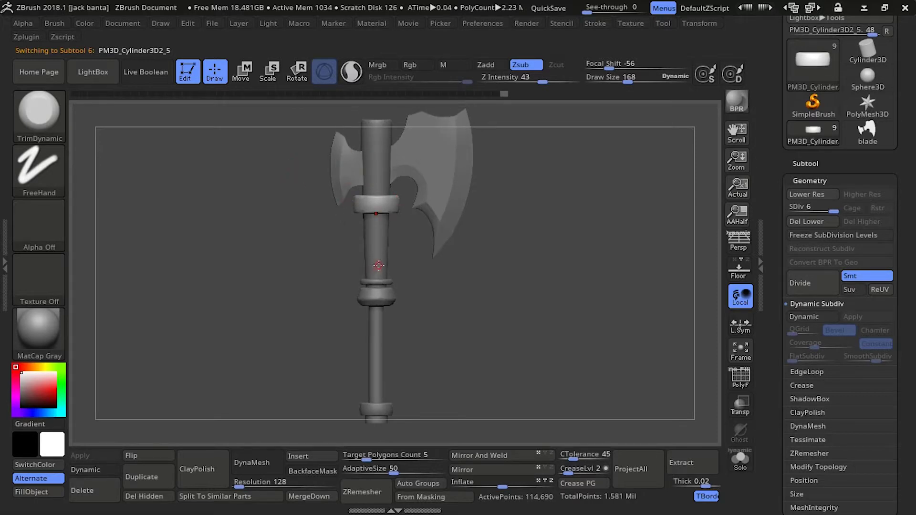
# Step: Unhide the lower shaft and pommel using Transpose rectangle selection
pyautogui.keyDown('alt'); pyautogui.moveTo(303, 177); pyautogui.dragTo(299, 198); pyautogui.keyUp('alt')
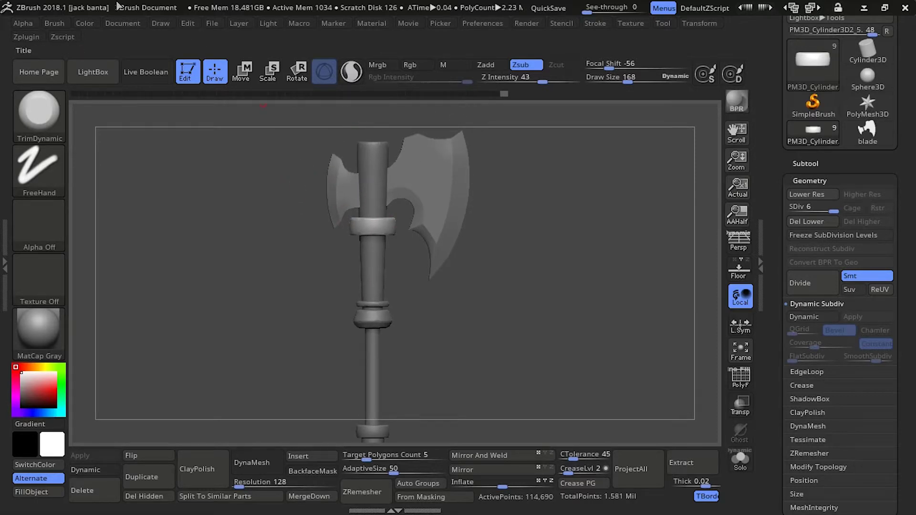
pyautogui.click(253, 68)
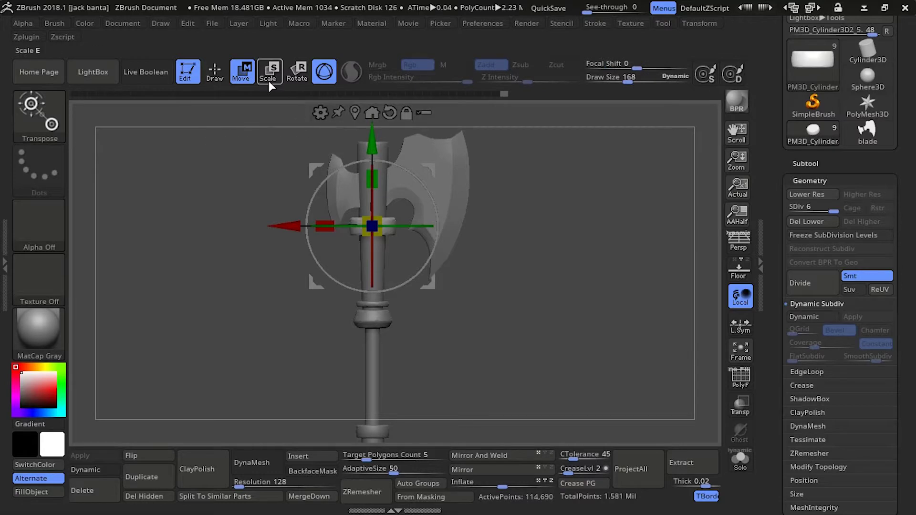
pyautogui.click(424, 113)
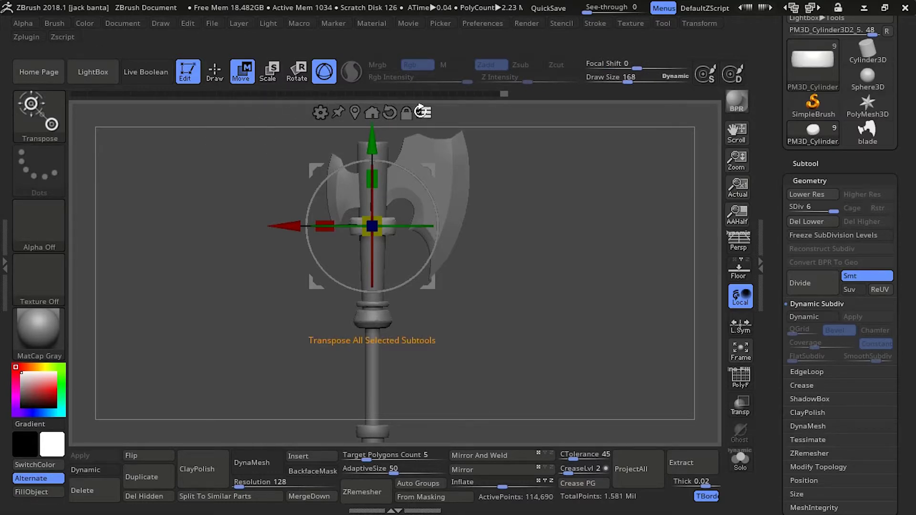
pyautogui.keyDown('ctrl'); pyautogui.keyDown('shift'); pyautogui.moveTo(288, 138); pyautogui.dragTo(330, 186); pyautogui.keyUp('shift'); pyautogui.keyUp('ctrl')
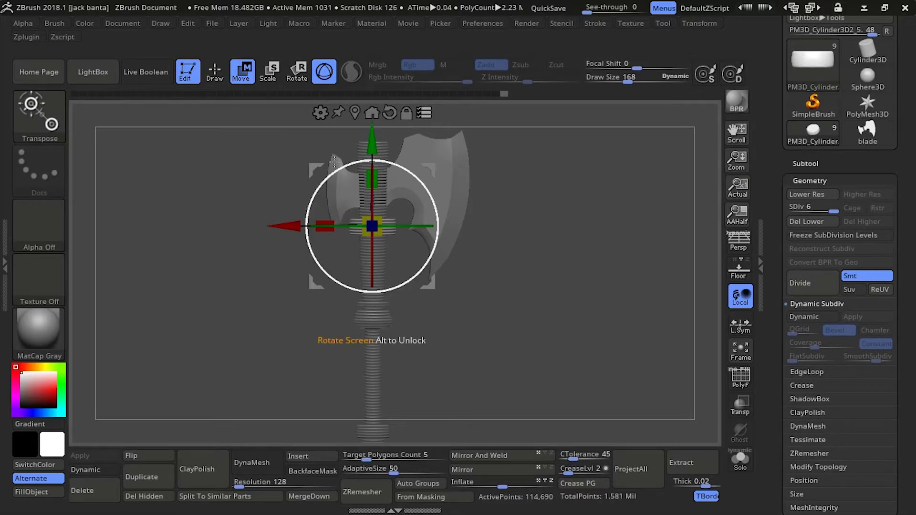
pyautogui.keyDown('ctrl'); pyautogui.click(361, 180); pyautogui.keyUp('ctrl')
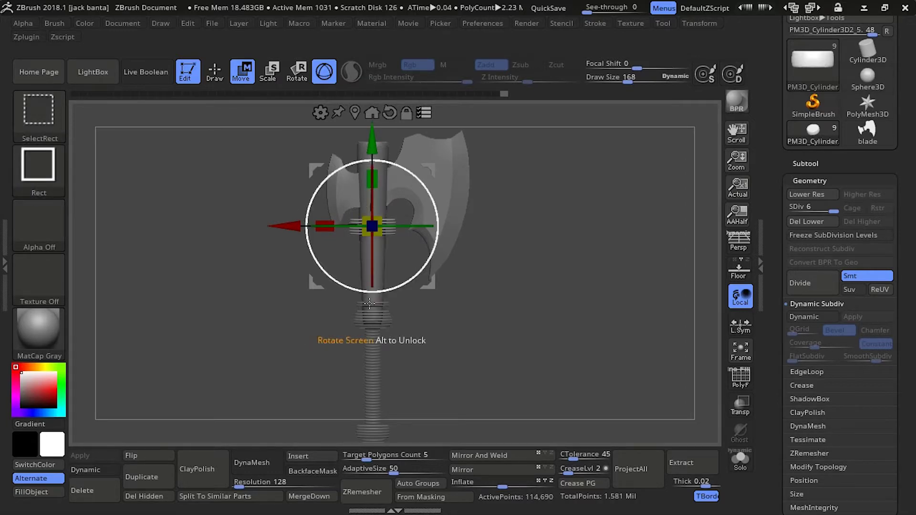
pyautogui.keyDown('ctrl'); pyautogui.keyDown('shift'); pyautogui.click(334, 333); pyautogui.keyUp('shift'); pyautogui.keyUp('ctrl')
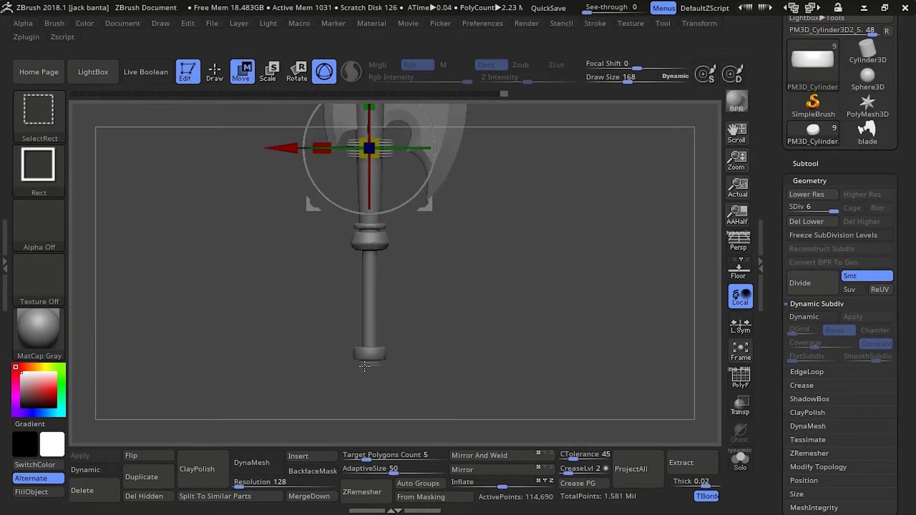
pyautogui.moveTo(347, 140)
pyautogui.keyDown('alt'); pyautogui.mouseDown()
pyautogui.moveTo(336, 174)
pyautogui.moveTo(220, 167)
pyautogui.moveTo(330, 189)
pyautogui.mouseUp(); pyautogui.keyUp('alt')
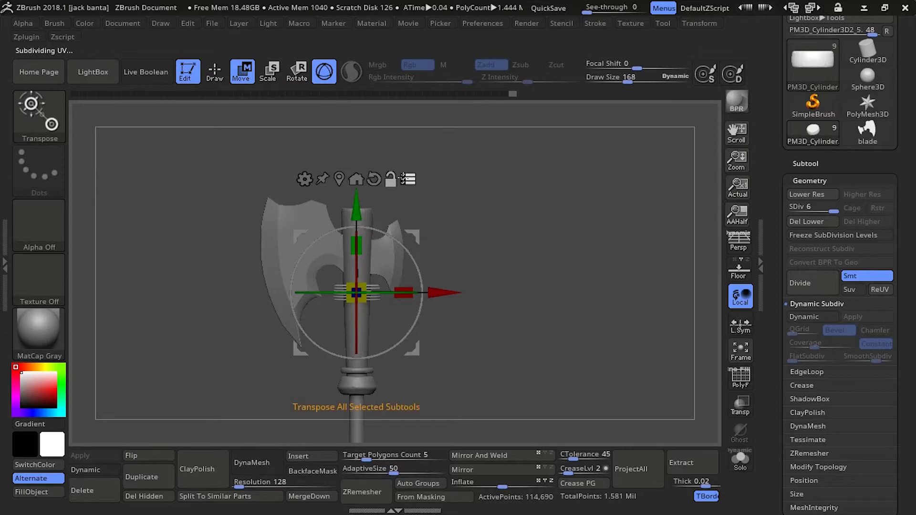
# Step: Return to the TrimDynamic brush and select the middle ring PM3D_Cylinder3D2_1
pyautogui.moveTo(202, 213)
pyautogui.mouseDown()
pyautogui.moveTo(252, 229)
pyautogui.moveTo(227, 147)
pyautogui.moveTo(254, 272)
pyautogui.moveTo(278, 255)
pyautogui.moveTo(245, 255)
pyautogui.moveTo(274, 255)
pyautogui.moveTo(288, 275)
pyautogui.moveTo(237, 317)
pyautogui.moveTo(260, 178)
pyautogui.moveTo(275, 178)
pyautogui.mouseUp()
pyautogui.click(216, 72)
pyautogui.keyDown('alt'); pyautogui.click(348, 287); pyautogui.keyUp('alt')
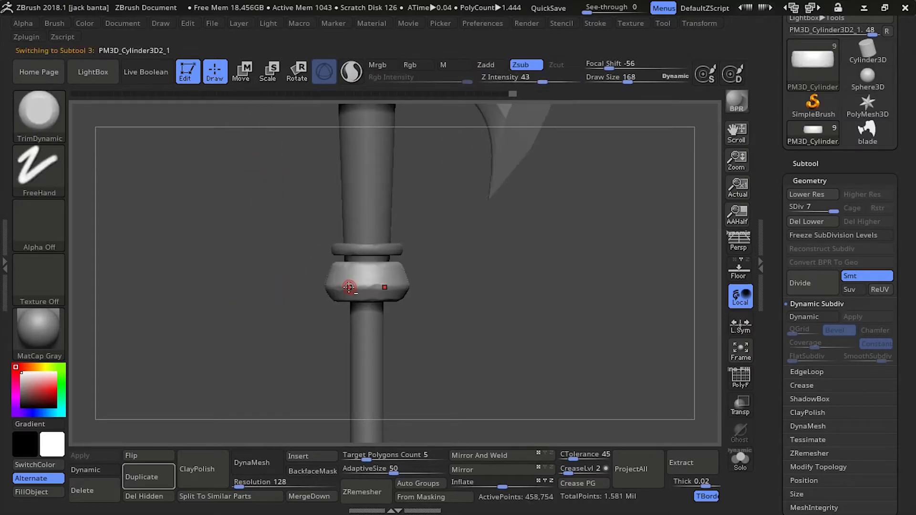
# Step: Browse the Tool and Transform settings while framing the lower handle
pyautogui.moveTo(363, 283)
pyautogui.mouseDown()
pyautogui.moveTo(282, 220)
pyautogui.moveTo(306, 338)
pyautogui.moveTo(300, 220)
pyautogui.moveTo(229, 217)
pyautogui.moveTo(276, 219)
pyautogui.mouseUp()
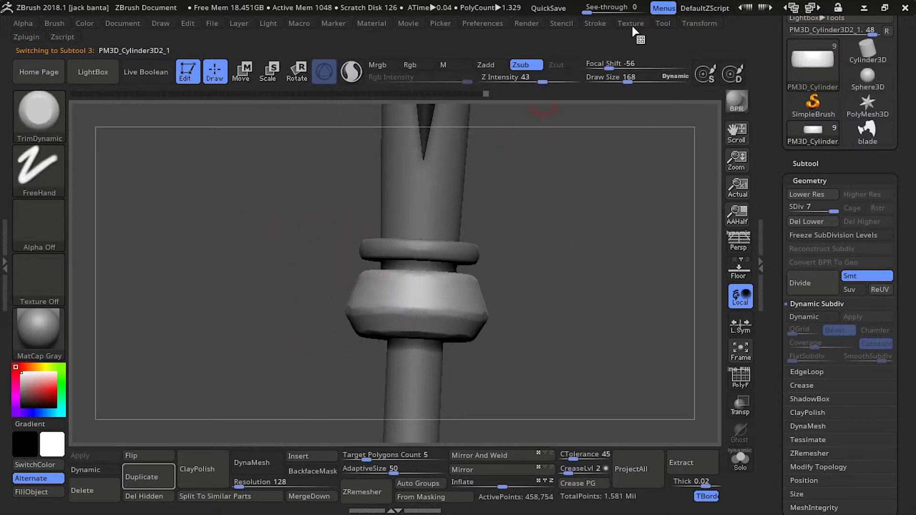
pyautogui.click(694, 24)
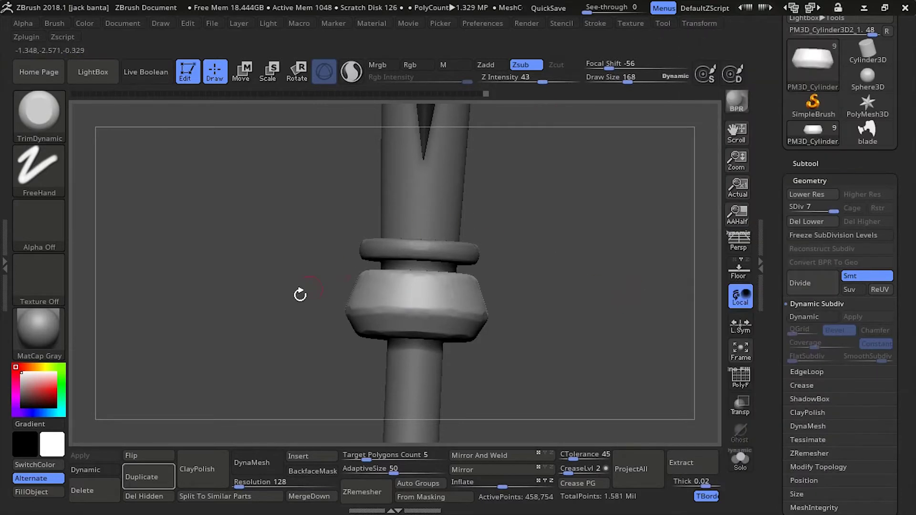
pyautogui.moveTo(300, 295)
pyautogui.mouseDown()
pyautogui.moveTo(302, 237)
pyautogui.moveTo(352, 253)
pyautogui.moveTo(353, 293)
pyautogui.mouseUp()
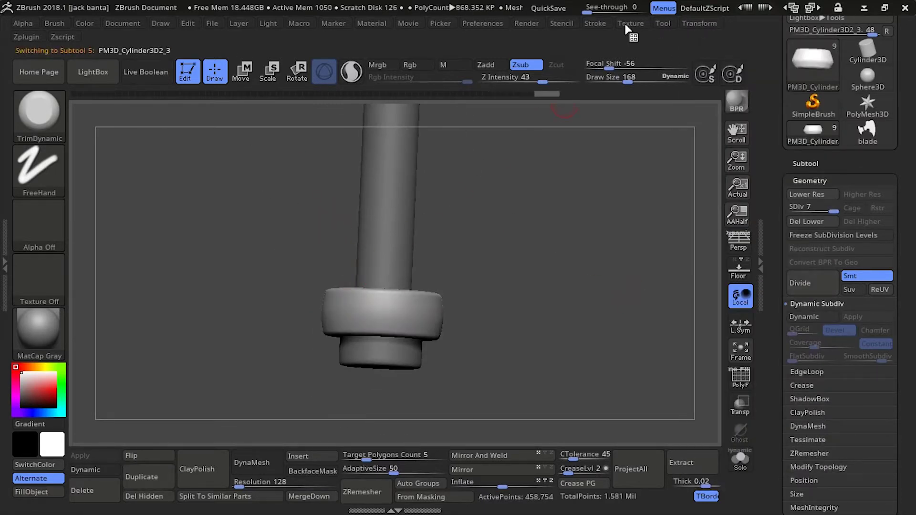
pyautogui.click(625, 23)
pyautogui.click(670, 24)
pyautogui.click(699, 25)
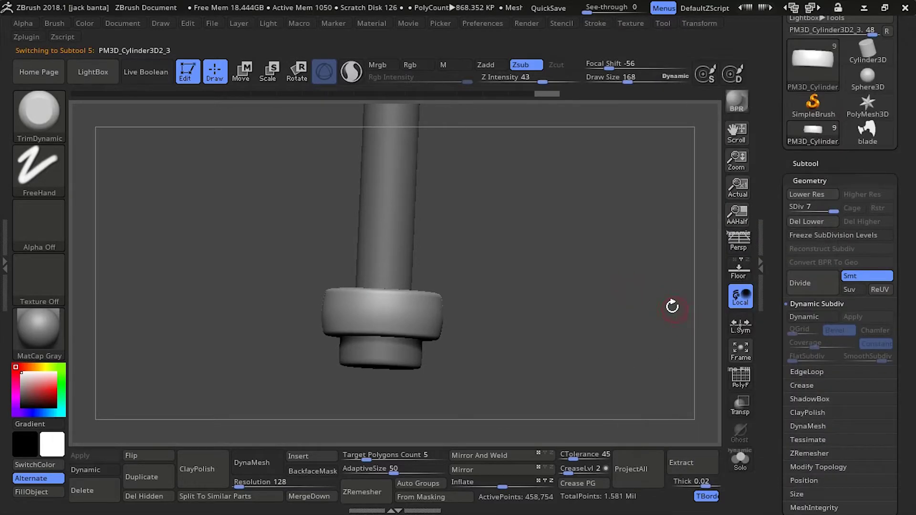
pyautogui.moveTo(276, 261)
pyautogui.keyDown('alt'); pyautogui.mouseDown()
pyautogui.moveTo(276, 252)
pyautogui.moveTo(269, 313)
pyautogui.moveTo(290, 272)
pyautogui.mouseUp(); pyautogui.keyUp('alt')
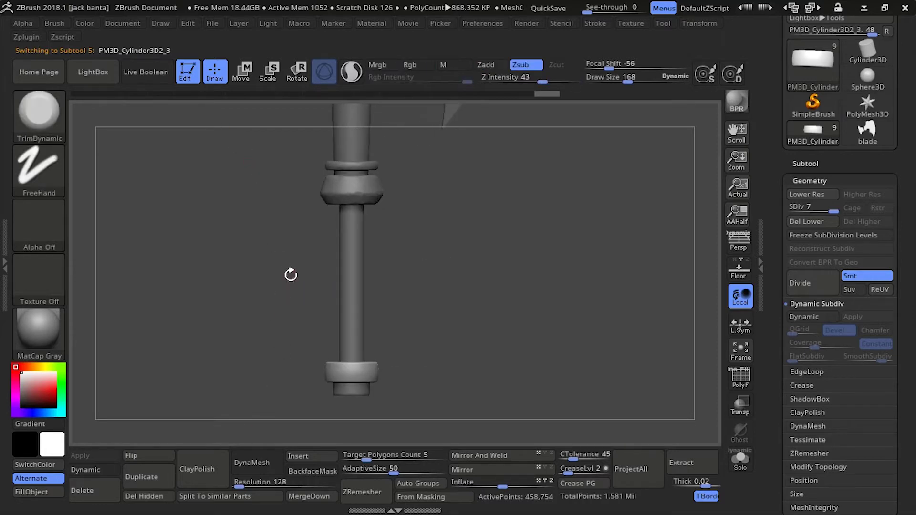
# Step: Step through the upper ring, end cap and thin ring subtools, and change Transform symmetry
pyautogui.keyDown('alt'); pyautogui.click(340, 193); pyautogui.keyUp('alt')
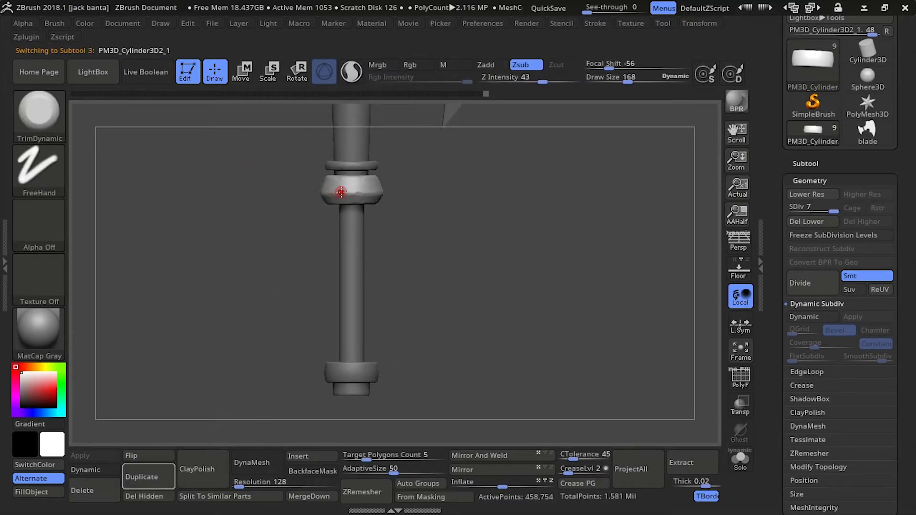
pyautogui.keyDown('alt'); pyautogui.moveTo(305, 206); pyautogui.dragTo(313, 206); pyautogui.keyUp('alt')
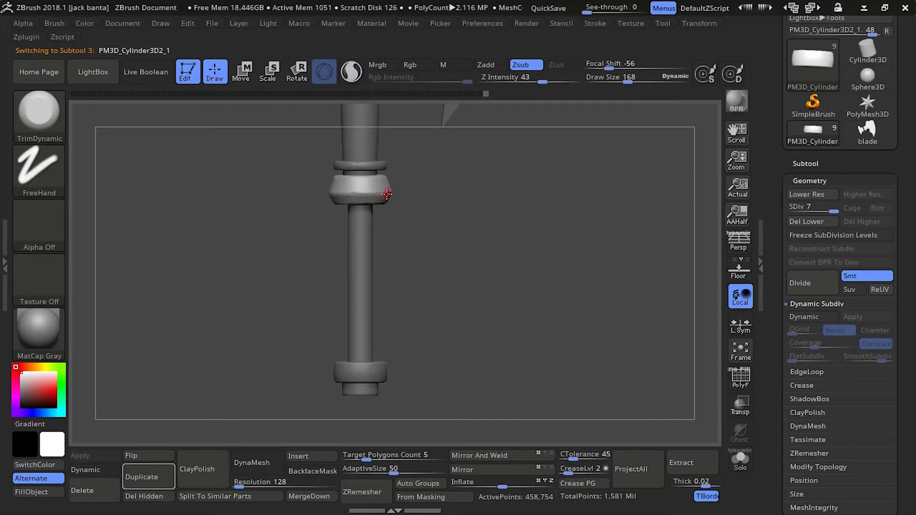
pyautogui.keyDown('alt'); pyautogui.click(358, 371); pyautogui.keyUp('alt')
pyautogui.moveTo(384, 379)
pyautogui.mouseDown()
pyautogui.moveTo(266, 373)
pyautogui.moveTo(292, 235)
pyautogui.moveTo(319, 240)
pyautogui.mouseUp()
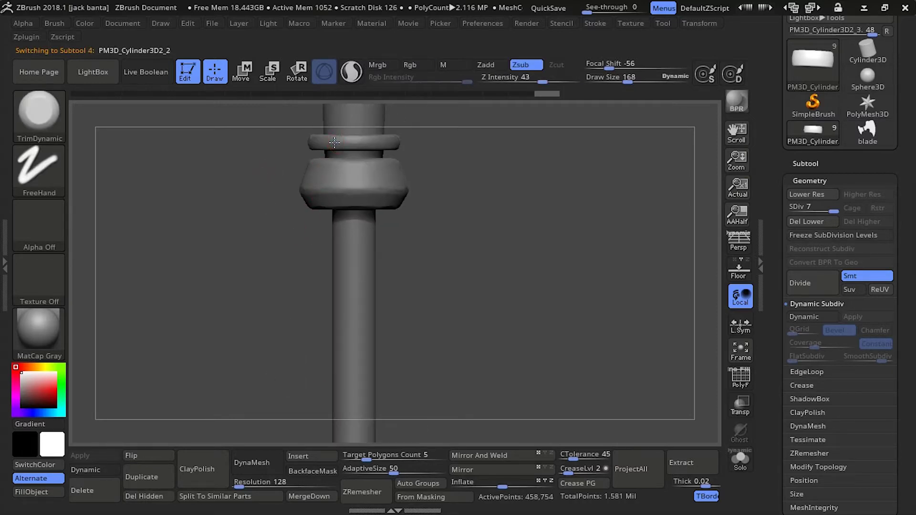
pyautogui.keyDown('alt'); pyautogui.click(333, 143); pyautogui.keyUp('alt')
pyautogui.click(699, 22)
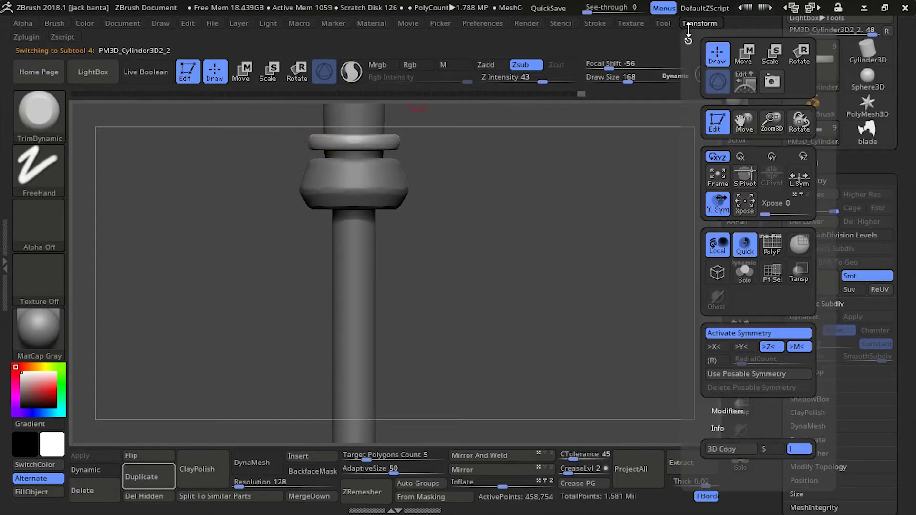
pyautogui.click(716, 345)
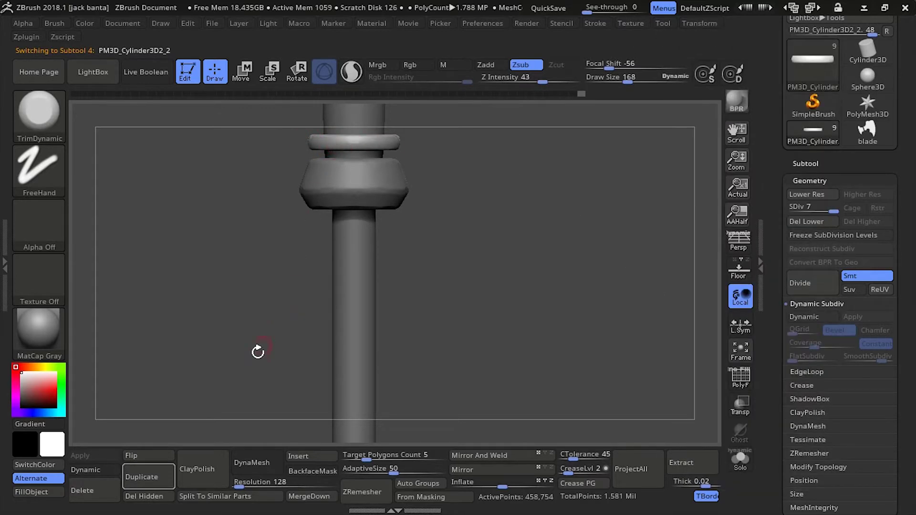
# Step: Select the bottom end cap, test a chip stroke on its edge, then undo it
pyautogui.moveTo(258, 352); pyautogui.dragTo(306, 206)
pyautogui.keyDown('alt'); pyautogui.click(364, 245); pyautogui.keyUp('alt')
pyautogui.moveTo(277, 272)
pyautogui.mouseDown()
pyautogui.moveTo(286, 303)
pyautogui.moveTo(318, 291)
pyautogui.mouseUp()
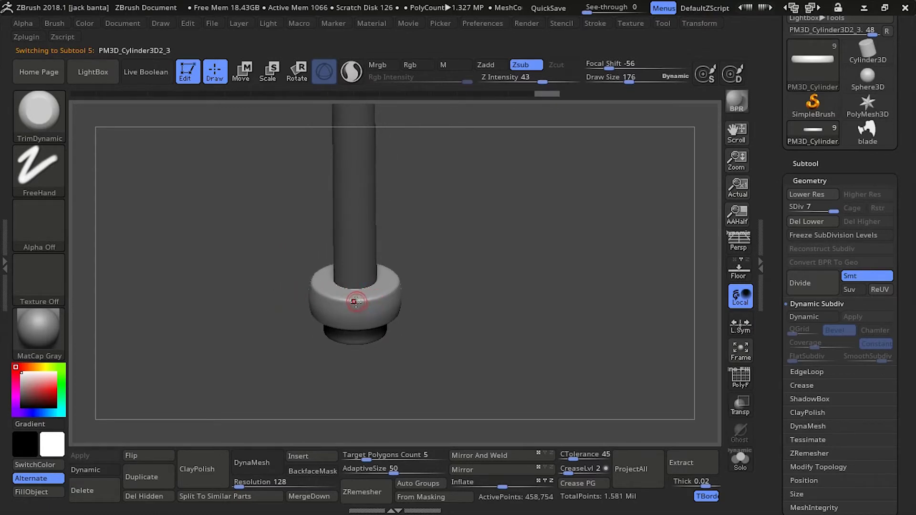
pyautogui.moveTo(352, 301); pyautogui.dragTo(377, 296)
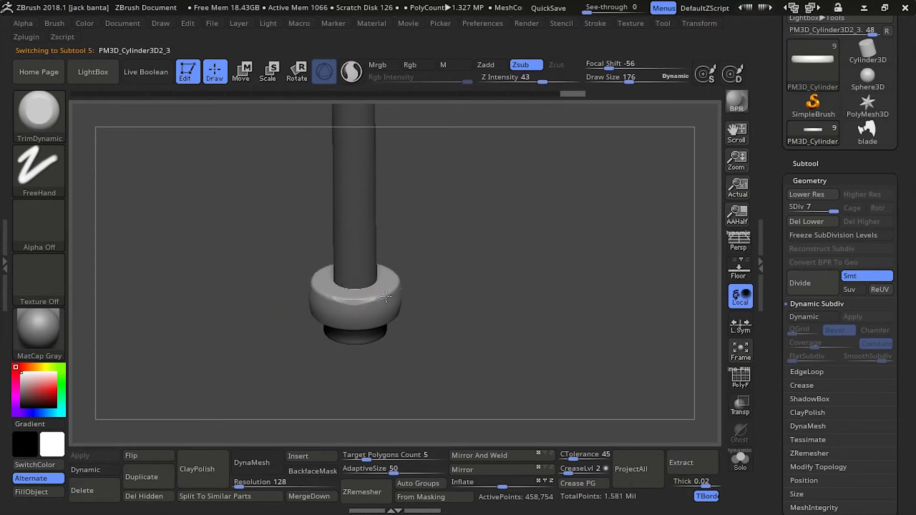
pyautogui.moveTo(283, 323); pyautogui.dragTo(386, 320)
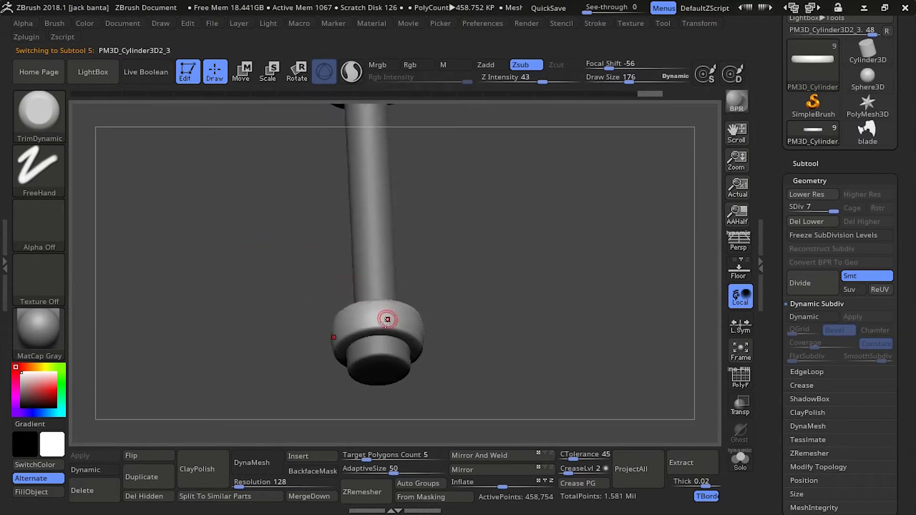
pyautogui.hotkey('ctrl', 'z')
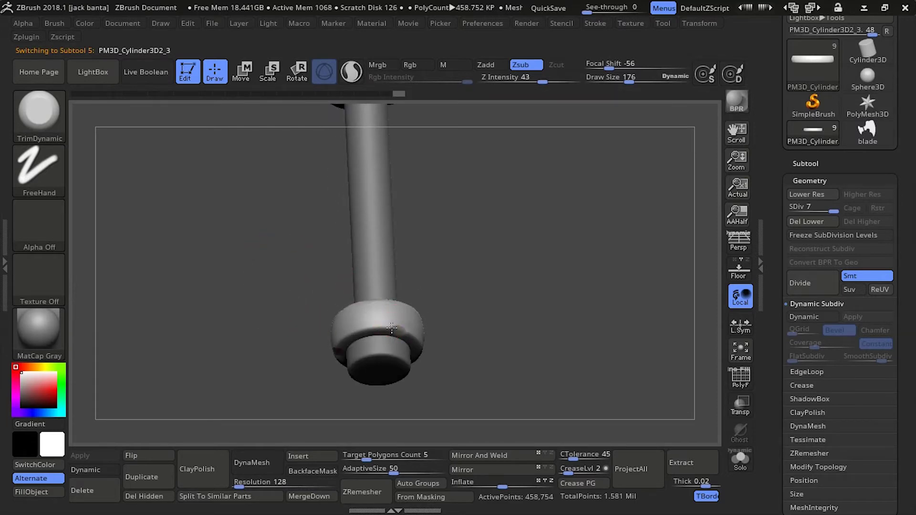
# Step: Turn the end cap toward the viewer and preview it with Dynamic Subdiv smoothing
pyautogui.moveTo(324, 321); pyautogui.dragTo(298, 313)
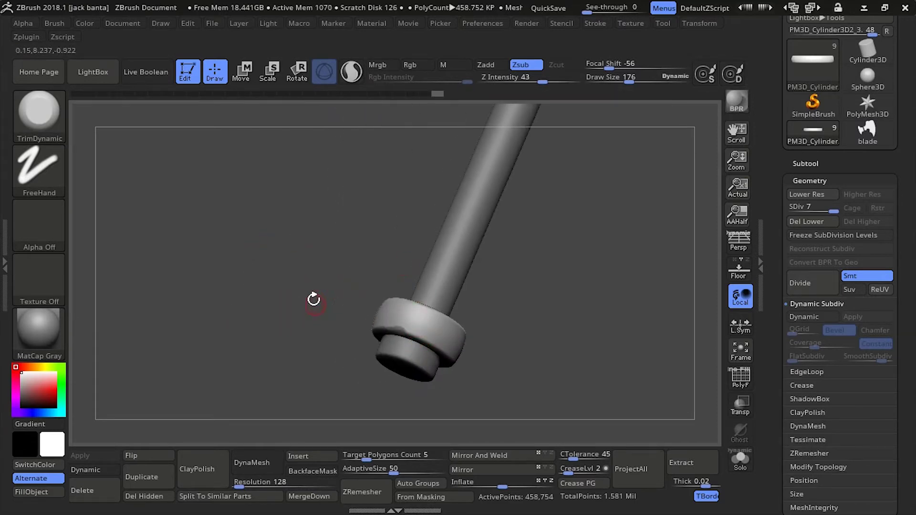
pyautogui.keyDown('alt'); pyautogui.moveTo(314, 299); pyautogui.dragTo(260, 243); pyautogui.keyUp('alt')
pyautogui.moveTo(351, 297); pyautogui.dragTo(331, 258)
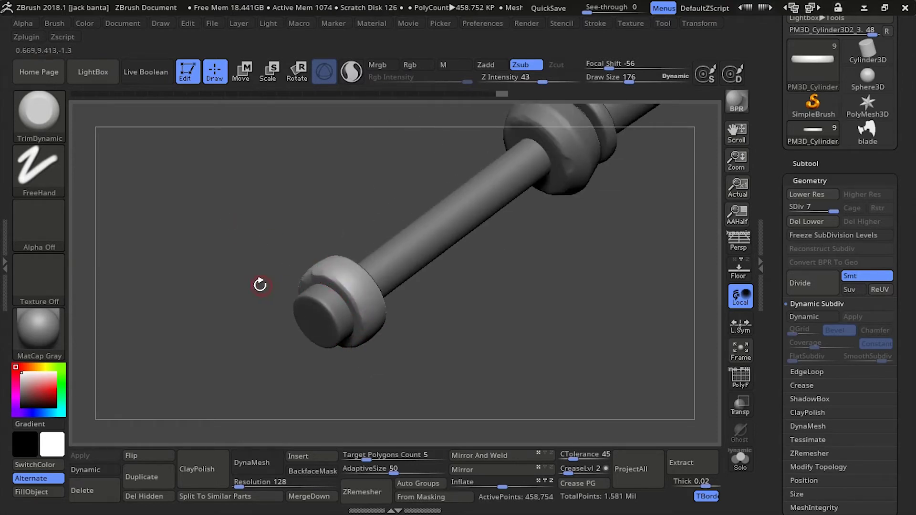
pyautogui.moveTo(269, 285); pyautogui.dragTo(326, 259)
pyautogui.moveTo(347, 322); pyautogui.dragTo(329, 249)
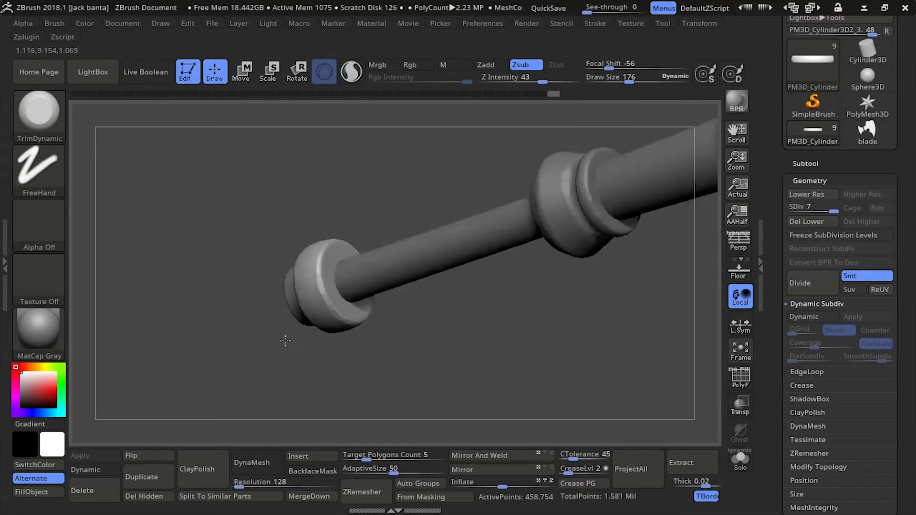
pyautogui.moveTo(282, 206); pyautogui.dragTo(303, 227)
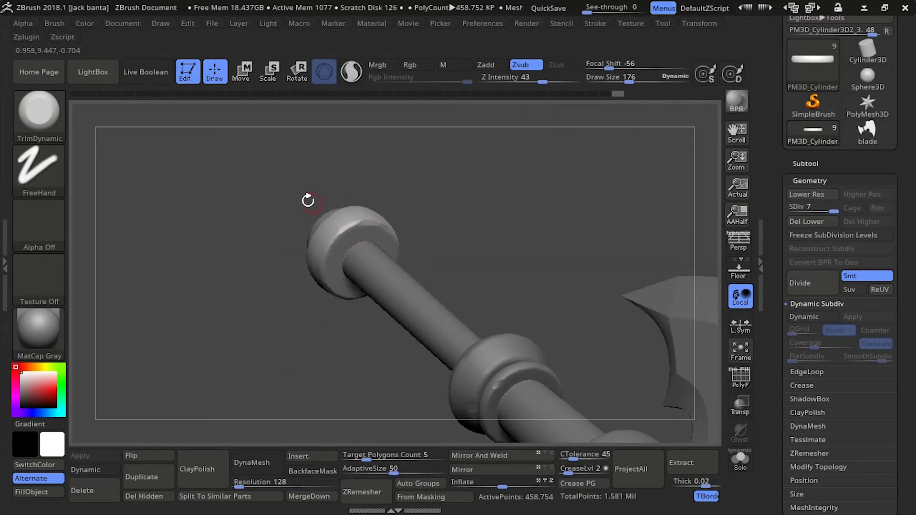
pyautogui.moveTo(321, 210); pyautogui.dragTo(338, 180)
pyautogui.moveTo(300, 247)
pyautogui.mouseDown()
pyautogui.moveTo(253, 194)
pyautogui.moveTo(300, 259)
pyautogui.mouseUp()
pyautogui.moveTo(248, 204)
pyautogui.mouseDown()
pyautogui.moveTo(234, 233)
pyautogui.moveTo(196, 196)
pyautogui.moveTo(301, 159)
pyautogui.moveTo(313, 249)
pyautogui.moveTo(319, 167)
pyautogui.mouseUp()
pyautogui.press('d')
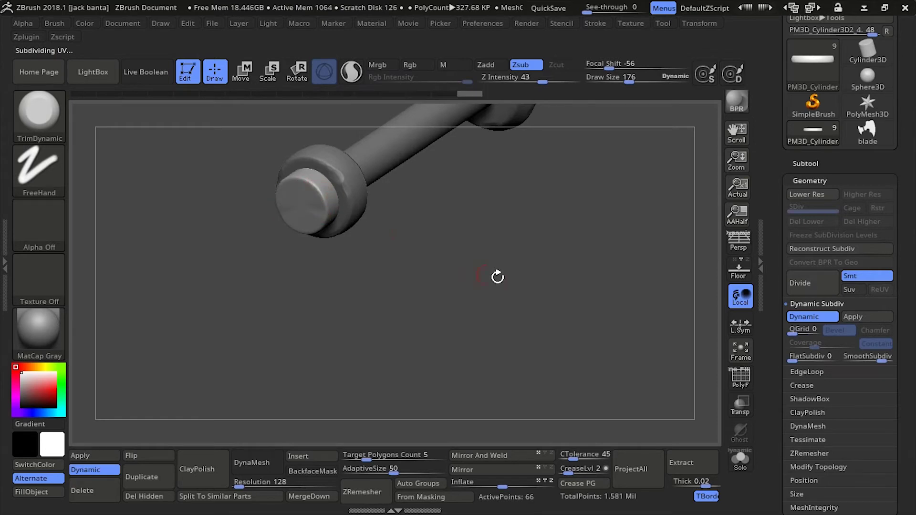
# Step: Apply the end cap's Dynamic Subdiv, then select the 66-point blade with smoothing on
pyautogui.click(853, 317)
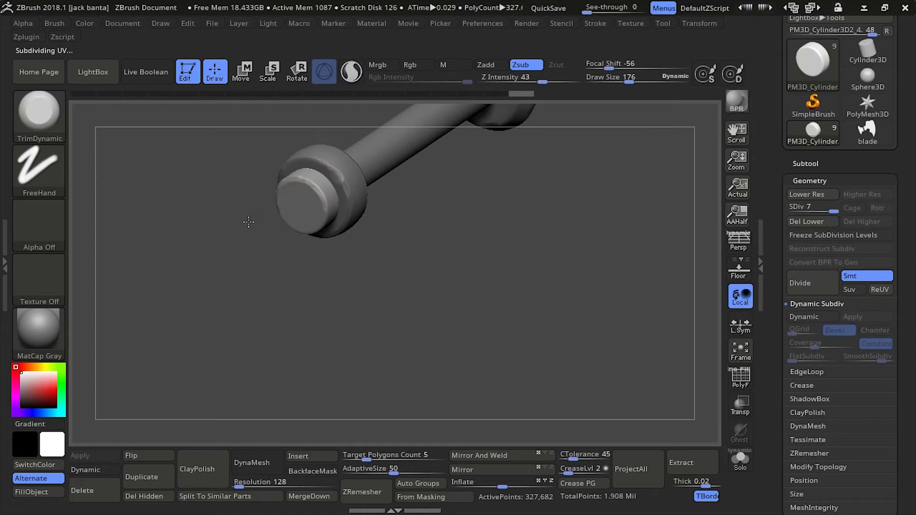
pyautogui.moveTo(248, 222); pyautogui.dragTo(317, 199)
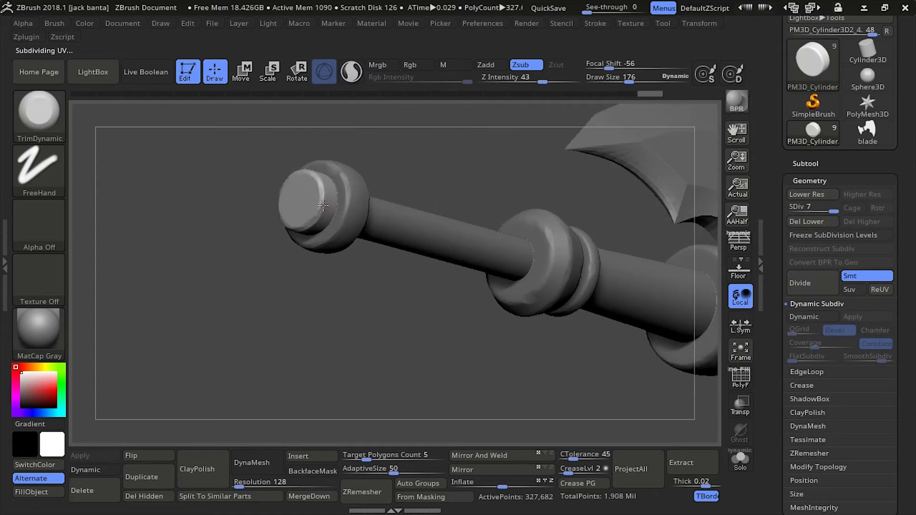
pyautogui.moveTo(254, 202)
pyautogui.mouseDown()
pyautogui.moveTo(287, 306)
pyautogui.moveTo(286, 270)
pyautogui.moveTo(255, 229)
pyautogui.moveTo(245, 186)
pyautogui.moveTo(224, 245)
pyautogui.moveTo(187, 283)
pyautogui.moveTo(239, 210)
pyautogui.moveTo(121, 199)
pyautogui.moveTo(219, 247)
pyautogui.moveTo(273, 253)
pyautogui.moveTo(278, 282)
pyautogui.moveTo(260, 276)
pyautogui.moveTo(277, 299)
pyautogui.moveTo(311, 266)
pyautogui.moveTo(267, 320)
pyautogui.moveTo(241, 378)
pyautogui.moveTo(266, 151)
pyautogui.moveTo(156, 163)
pyautogui.moveTo(212, 164)
pyautogui.moveTo(213, 245)
pyautogui.moveTo(203, 91)
pyautogui.mouseUp()
pyautogui.keyDown('alt'); pyautogui.click(311, 265); pyautogui.keyUp('alt')
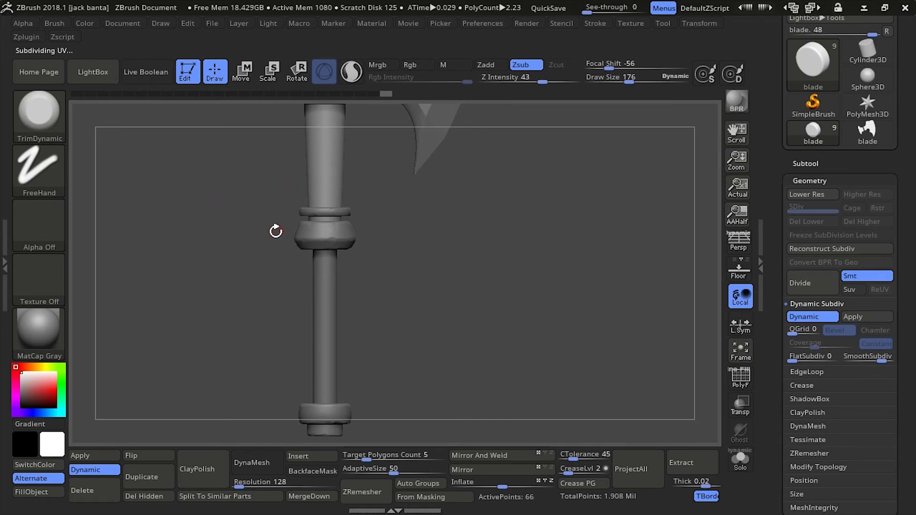
pyautogui.moveTo(269, 235); pyautogui.dragTo(267, 236)
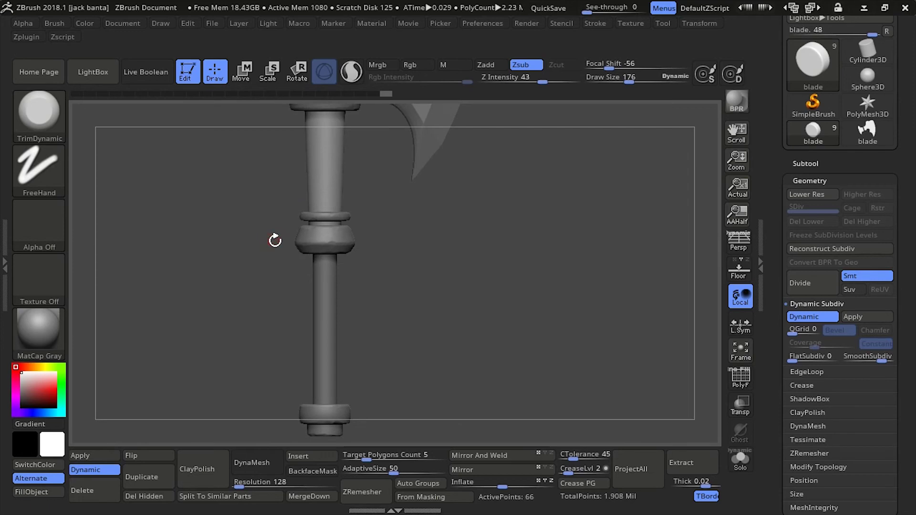